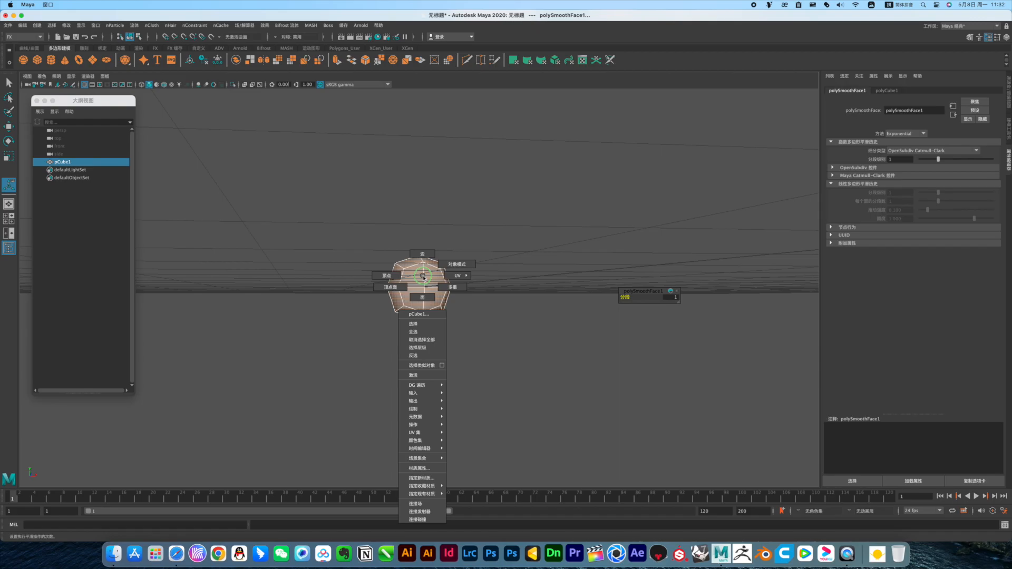
Extrude the upper faces of the smoothed cube straight up to form a tall capsule.
{"action": "right_click_drag", "start_coordinate": [422, 290], "coordinate": [422, 295]}
{"action": "left_click_drag", "start_coordinate": [355, 234], "coordinate": [453, 272]}
{"action": "key", "text": "w"}
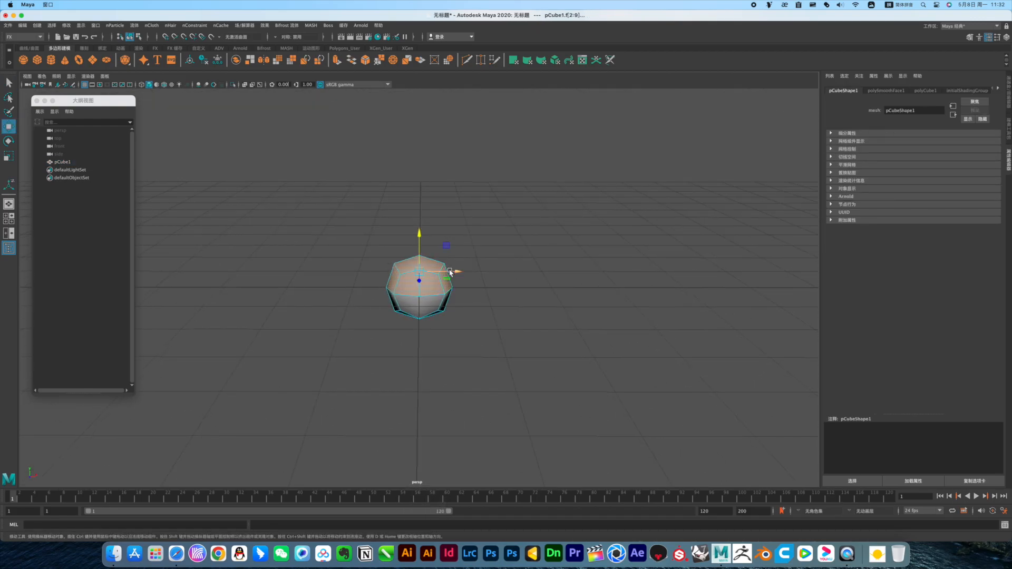
{"action": "left_click_drag", "start_coordinate": [418, 233], "coordinate": [420, 170], "text": "shift"}
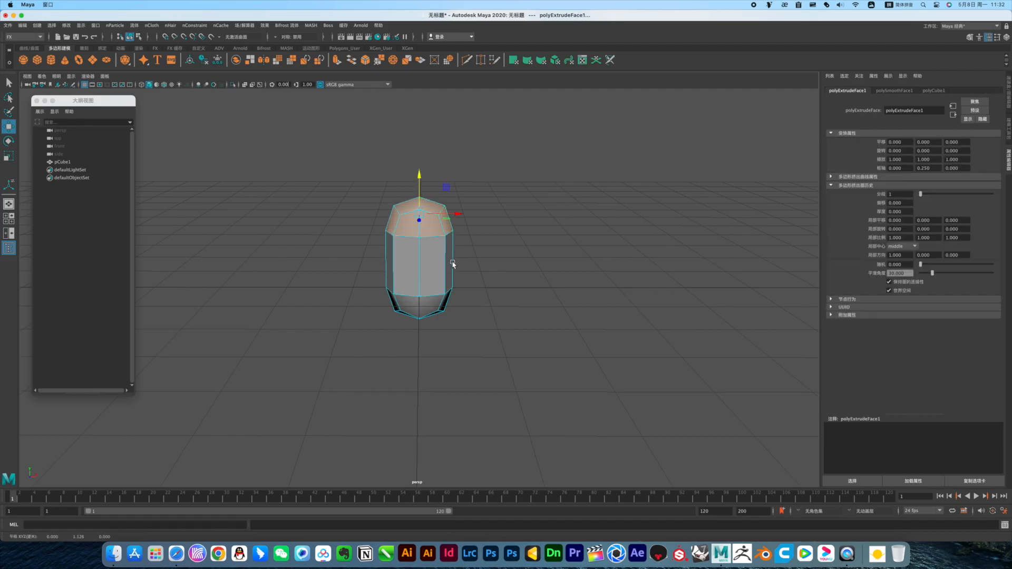
{"action": "left_click_drag", "start_coordinate": [465, 262], "coordinate": [466, 301], "text": "alt"}
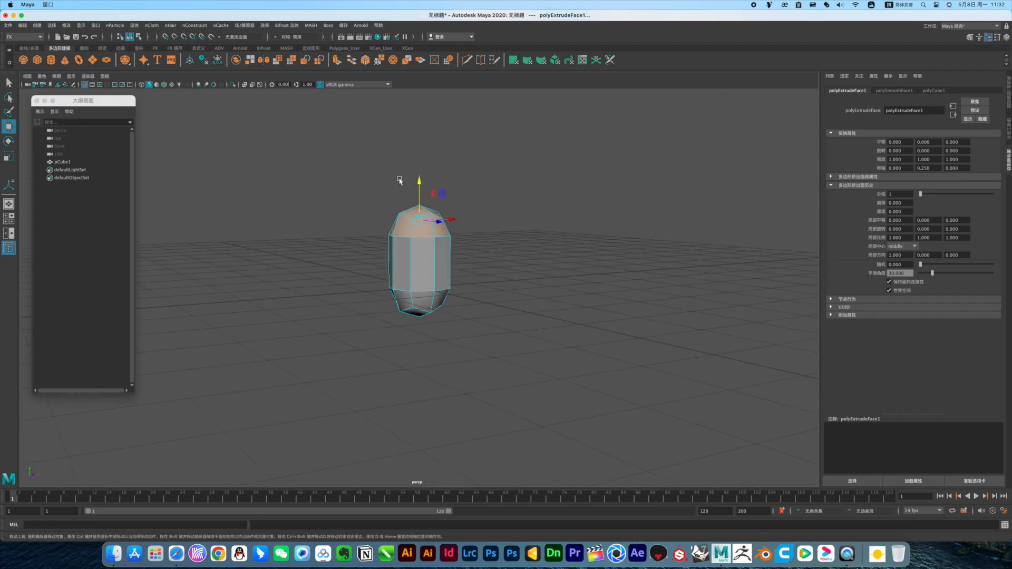
{"action": "left_click_drag", "start_coordinate": [418, 182], "coordinate": [419, 96]}
{"action": "left_click_drag", "start_coordinate": [472, 194], "coordinate": [378, 194], "text": "alt"}
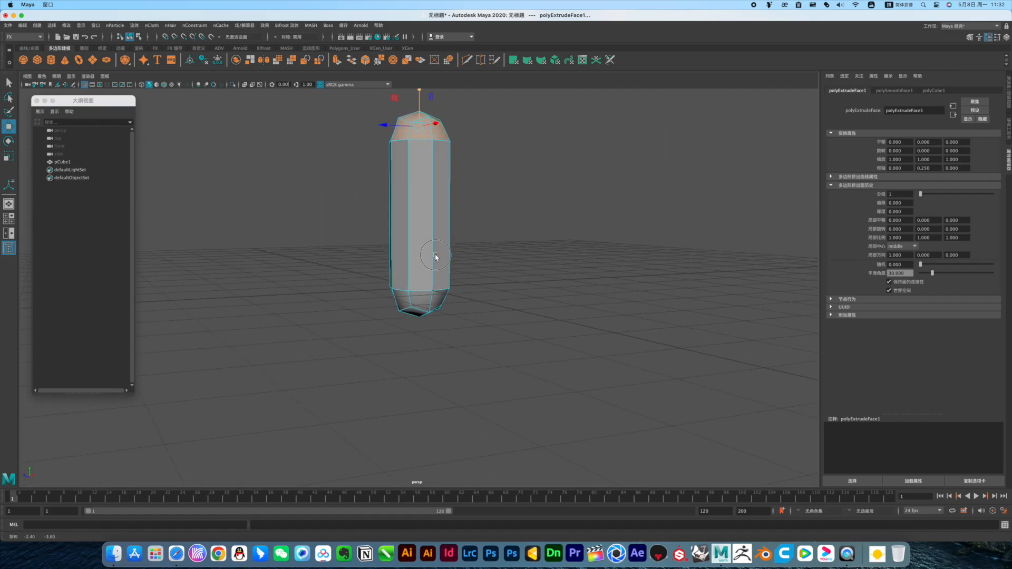
Flatten the capsule's bottom faces vertically and scale them outward so the body widens toward its base.
{"action": "left_click_drag", "start_coordinate": [434, 257], "coordinate": [433, 229], "text": "alt"}
{"action": "left_click_drag", "start_coordinate": [339, 266], "coordinate": [566, 352]}
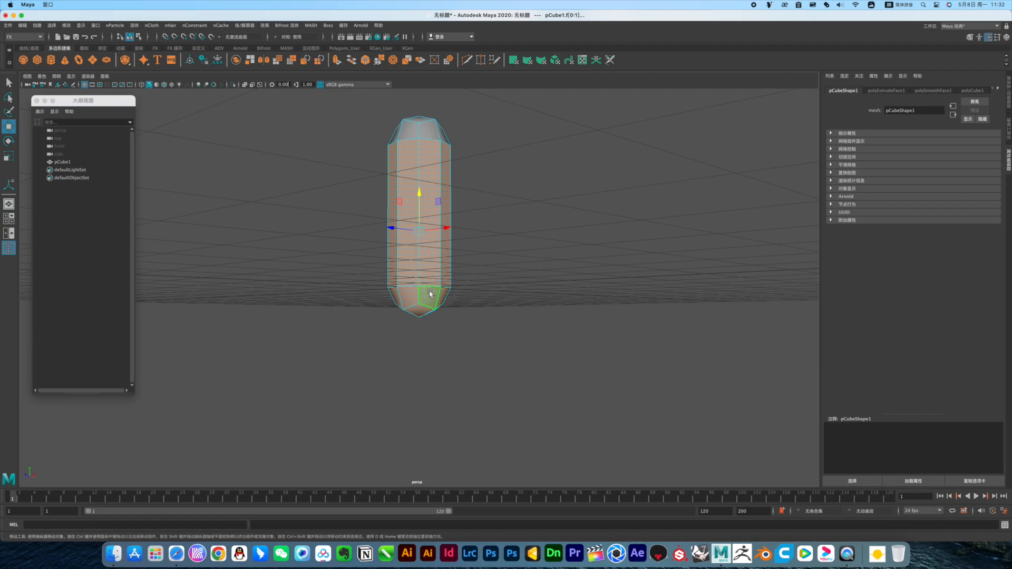
{"action": "left_click_drag", "start_coordinate": [507, 239], "coordinate": [497, 300], "text": "ctrl"}
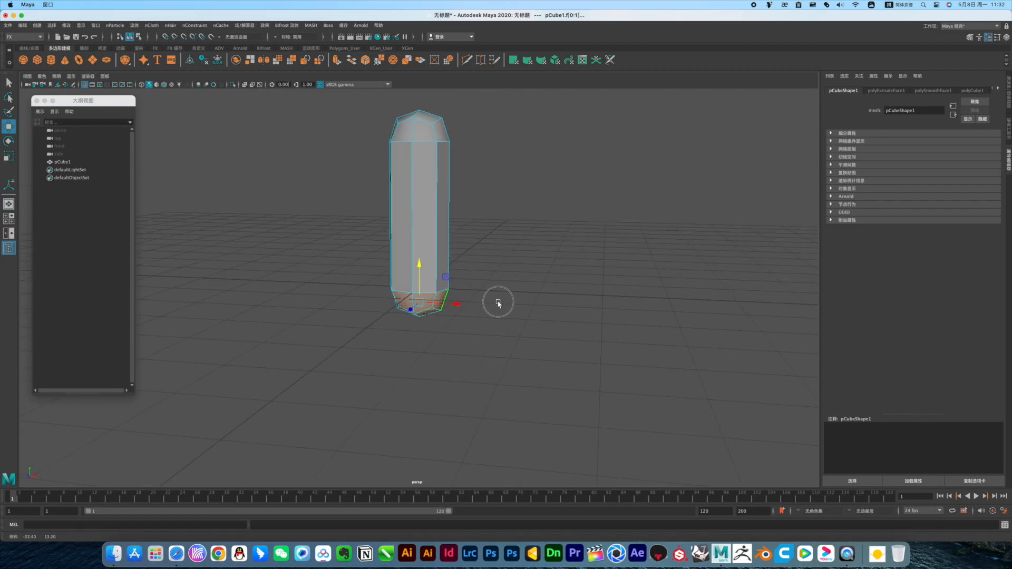
{"action": "key", "text": "r"}
{"action": "left_click_drag", "start_coordinate": [419, 265], "coordinate": [417, 303]}
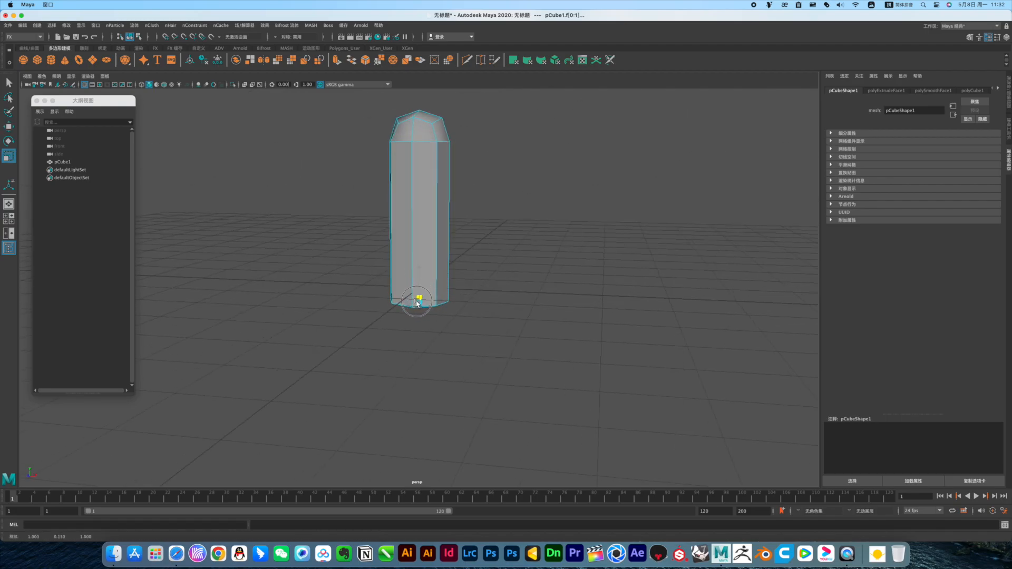
{"action": "left_click_drag", "start_coordinate": [504, 300], "coordinate": [541, 299], "text": "alt"}
{"action": "left_click_drag", "start_coordinate": [454, 302], "coordinate": [435, 290]}
{"action": "left_click", "coordinate": [490, 290]}
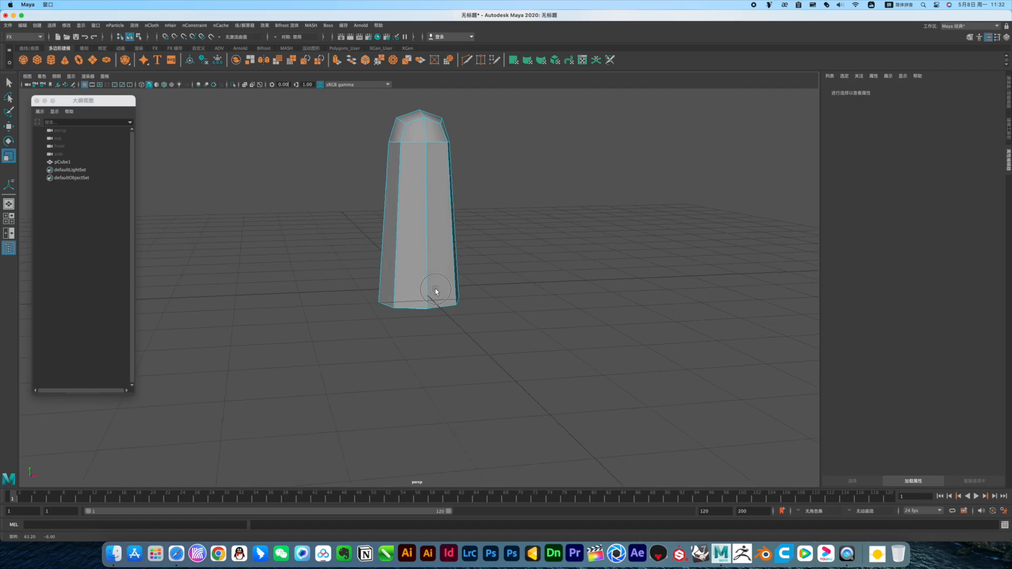
Select the four faces at the tip of the rounded top and adjust their height along Y.
{"action": "left_click_drag", "start_coordinate": [482, 250], "coordinate": [473, 324], "text": "alt"}
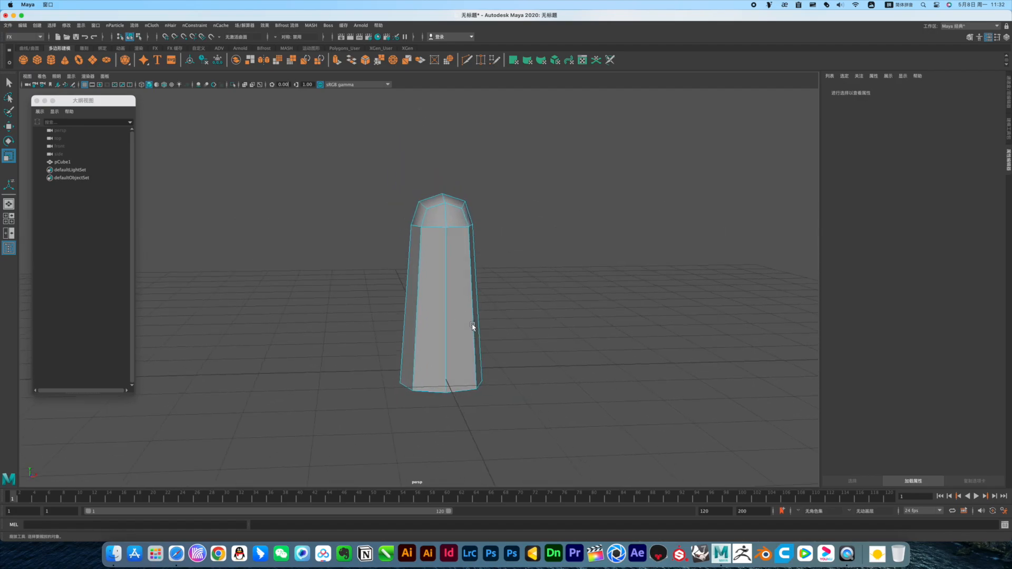
{"action": "left_click_drag", "start_coordinate": [439, 247], "coordinate": [445, 261], "text": "alt"}
{"action": "left_click_drag", "start_coordinate": [452, 218], "coordinate": [435, 246], "text": "alt"}
{"action": "right_click", "coordinate": [448, 250]}
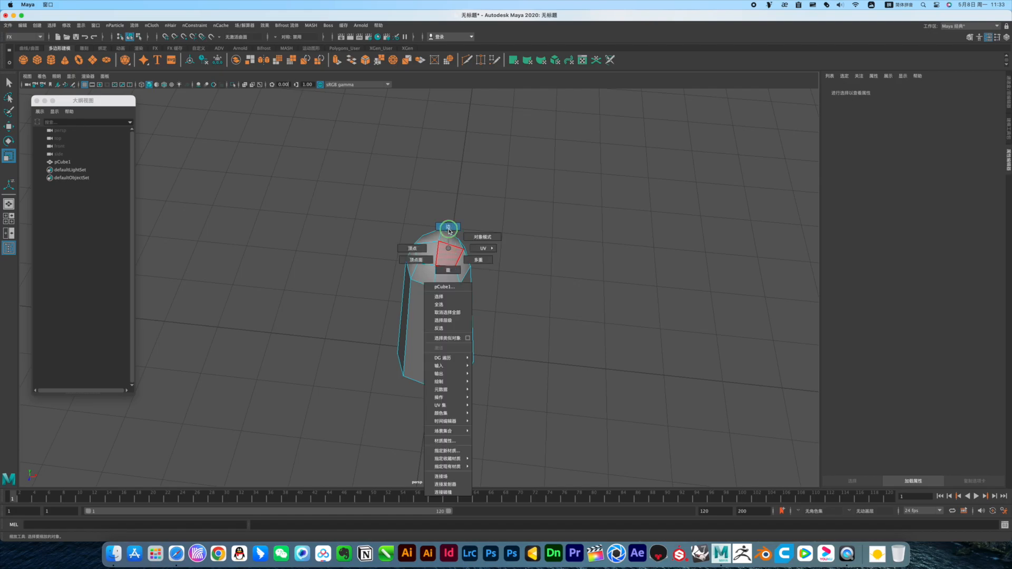
{"action": "left_click", "coordinate": [449, 271]}
{"action": "left_click", "coordinate": [454, 254]}
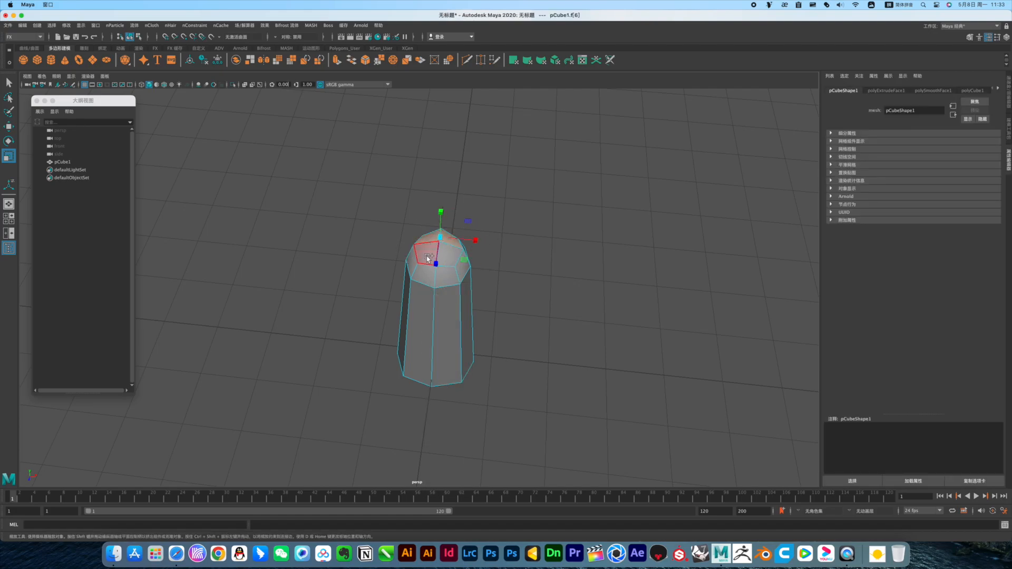
{"action": "left_click", "coordinate": [451, 259], "text": "shift"}
{"action": "scroll", "coordinate": [447, 260], "scroll_direction": "up", "scroll_amount": 1}
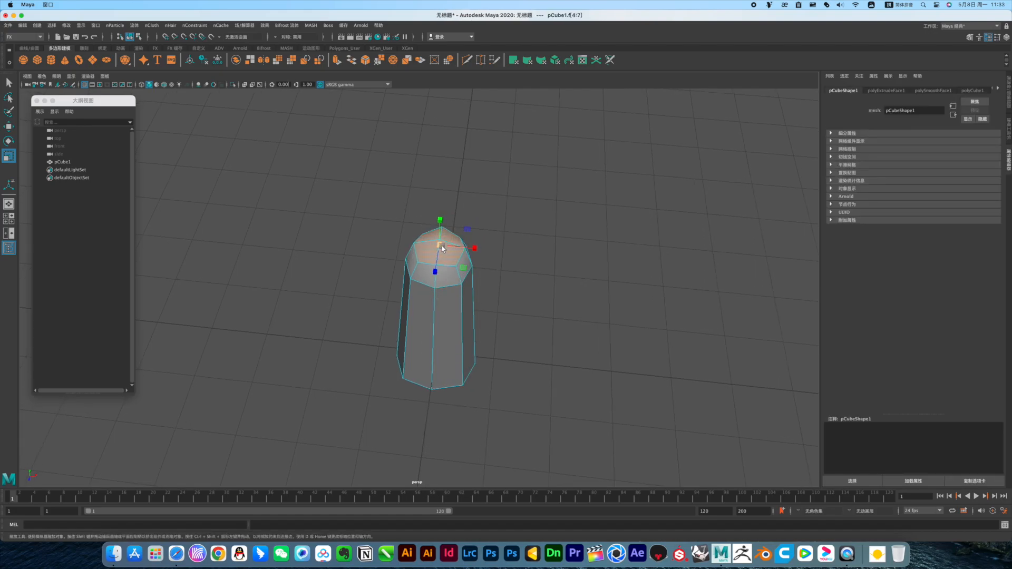
{"action": "key", "text": "w"}
{"action": "scroll", "coordinate": [444, 237], "scroll_direction": "up", "scroll_amount": 1}
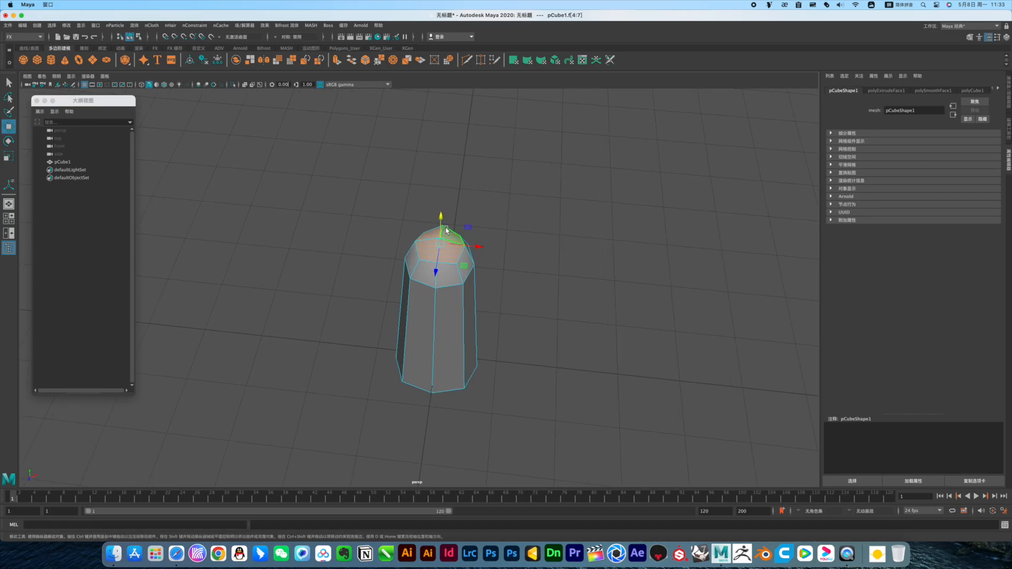
{"action": "left_click_drag", "start_coordinate": [438, 221], "coordinate": [439, 224]}
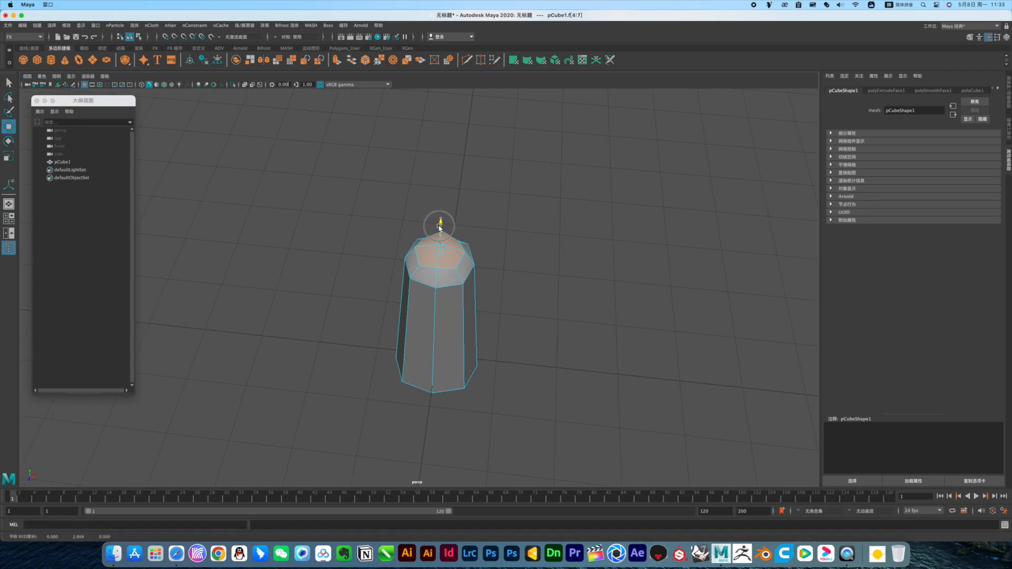
{"action": "left_click_drag", "start_coordinate": [440, 220], "coordinate": [441, 219]}
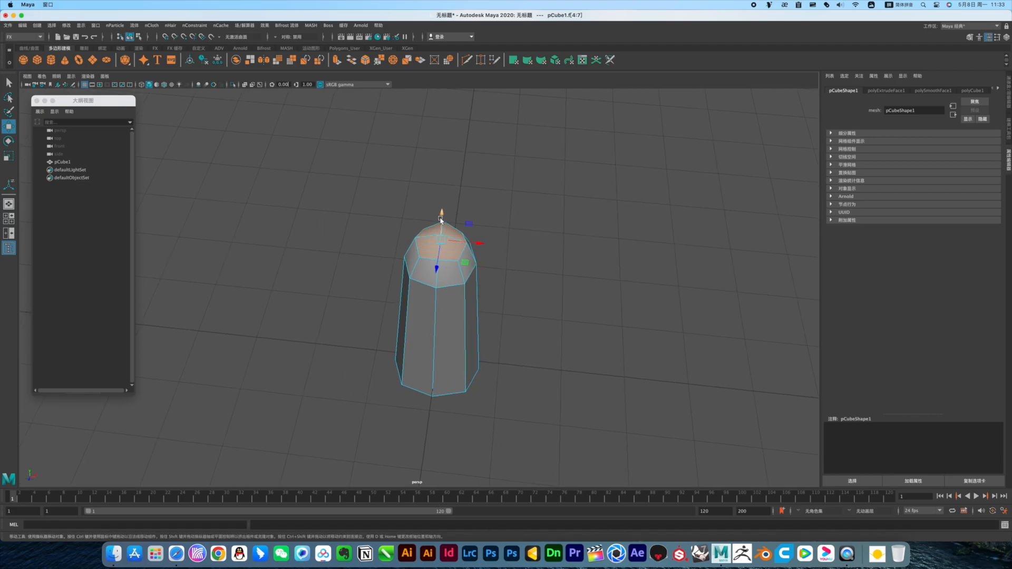
{"action": "left_click_drag", "start_coordinate": [441, 218], "coordinate": [429, 245]}
Extrude the four top faces twice, scaled inward, flattened and lowered, to form a shallow recess in the cap.
{"action": "key", "text": "r"}
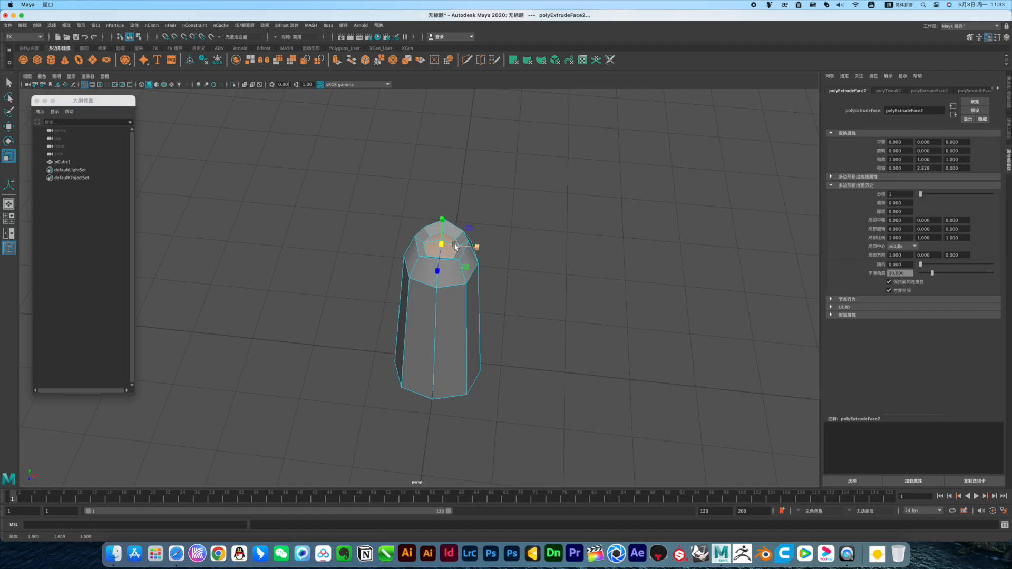
{"action": "scroll", "coordinate": [455, 245], "scroll_direction": "up", "scroll_amount": 5}
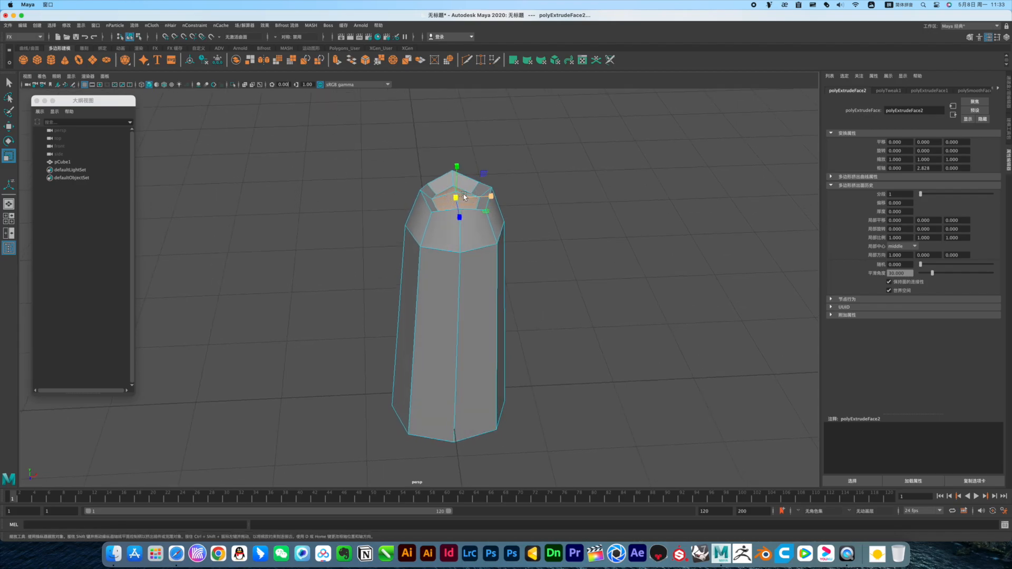
{"action": "scroll", "coordinate": [469, 209], "scroll_direction": "up", "scroll_amount": 4}
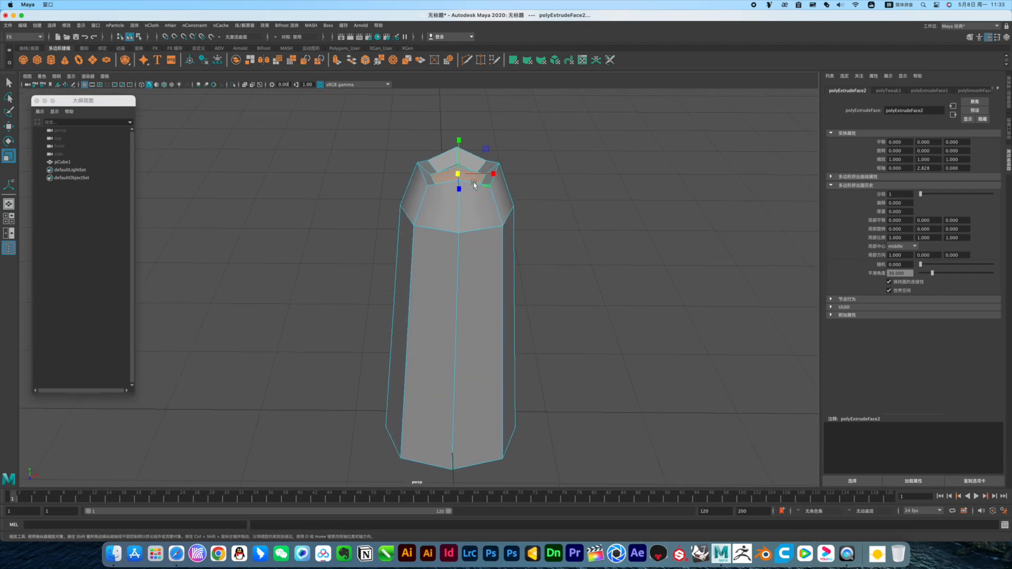
{"action": "left_click_drag", "start_coordinate": [459, 176], "coordinate": [457, 176]}
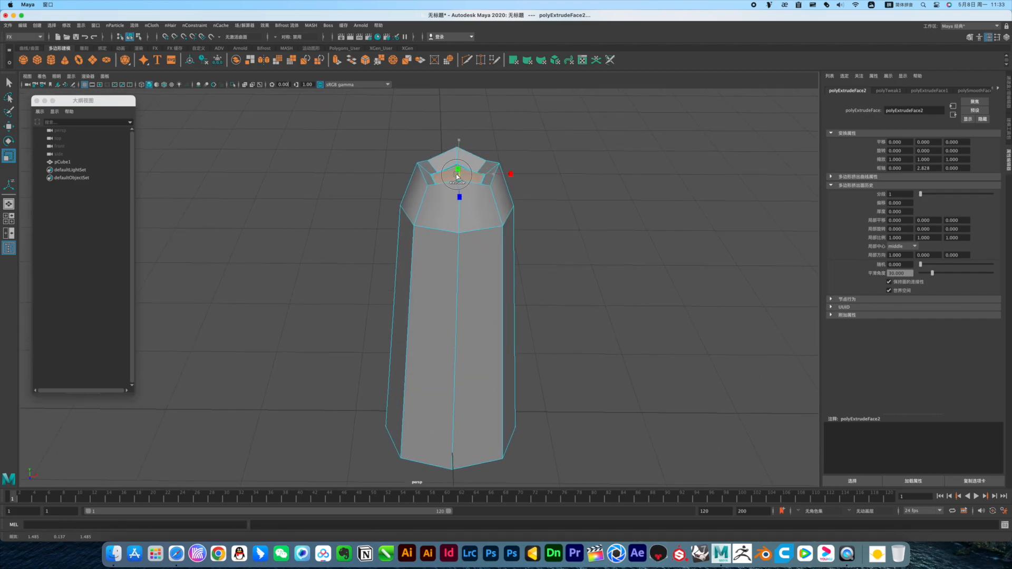
{"action": "left_click_drag", "start_coordinate": [475, 182], "coordinate": [464, 148], "text": "alt"}
{"action": "key", "text": "w"}
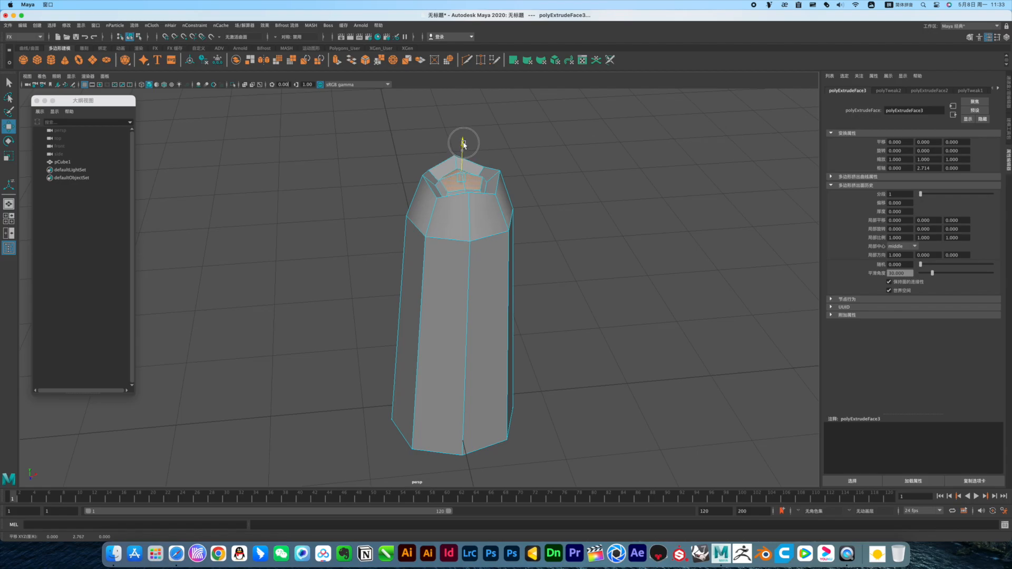
Return to object mode and check the model in smooth mesh preview against the unsmoothed cage.
{"action": "left_click_drag", "start_coordinate": [527, 221], "coordinate": [474, 217], "text": "alt"}
{"action": "right_click_drag", "start_coordinate": [474, 217], "coordinate": [456, 227]}
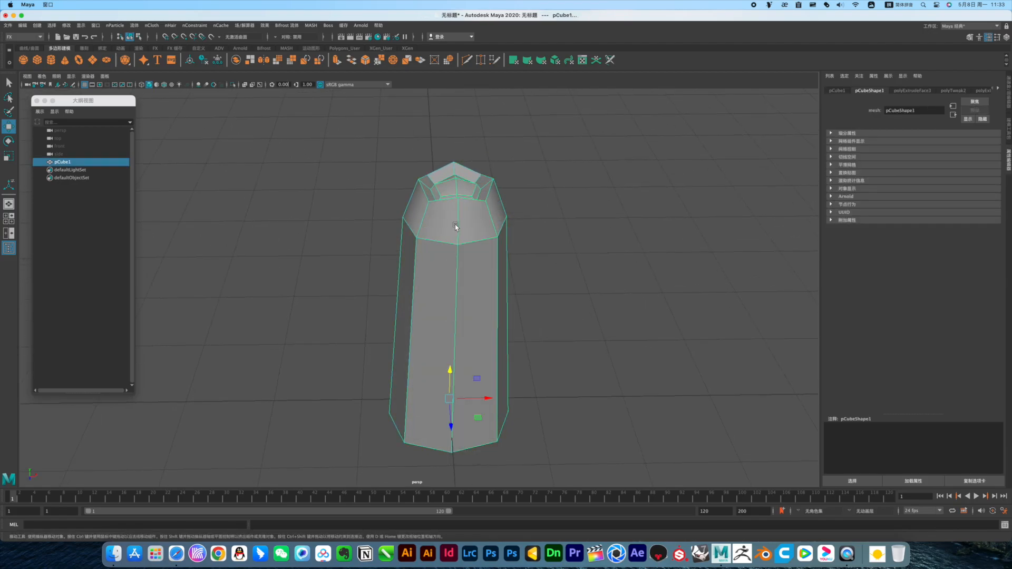
{"action": "key", "text": "2"}
{"action": "key", "text": "1"}
{"action": "key", "text": "2"}
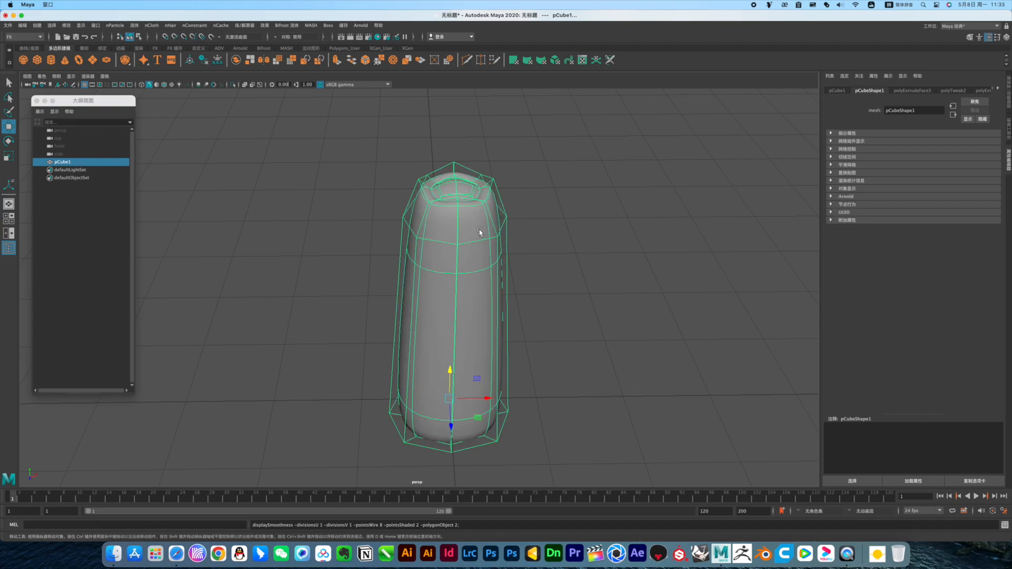
{"action": "key", "text": "1"}
Cut two closely spaced edge loops around the lower part of the body with Multi-Cut.
{"action": "left_click_drag", "start_coordinate": [527, 245], "coordinate": [533, 244], "text": "alt"}
{"action": "left_click_drag", "start_coordinate": [563, 282], "coordinate": [528, 288], "text": "alt"}
{"action": "left_click", "coordinate": [466, 59]}
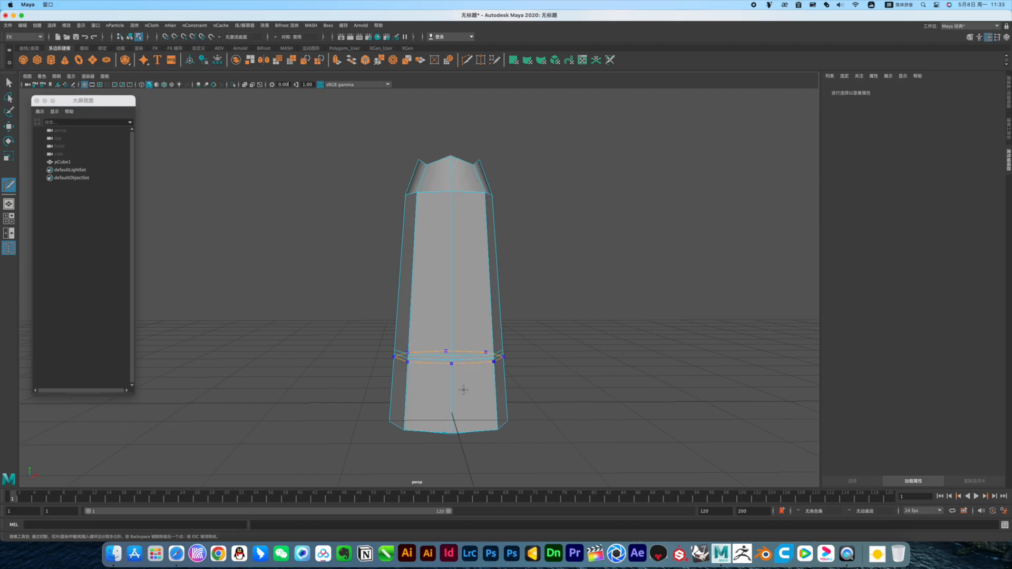
{"action": "key", "text": "w"}
Select the side faces below the edge loops all around the body and extrude them outward into a wider base collar.
{"action": "left_click_drag", "start_coordinate": [522, 397], "coordinate": [457, 409], "text": "alt"}
{"action": "right_click", "coordinate": [445, 317]}
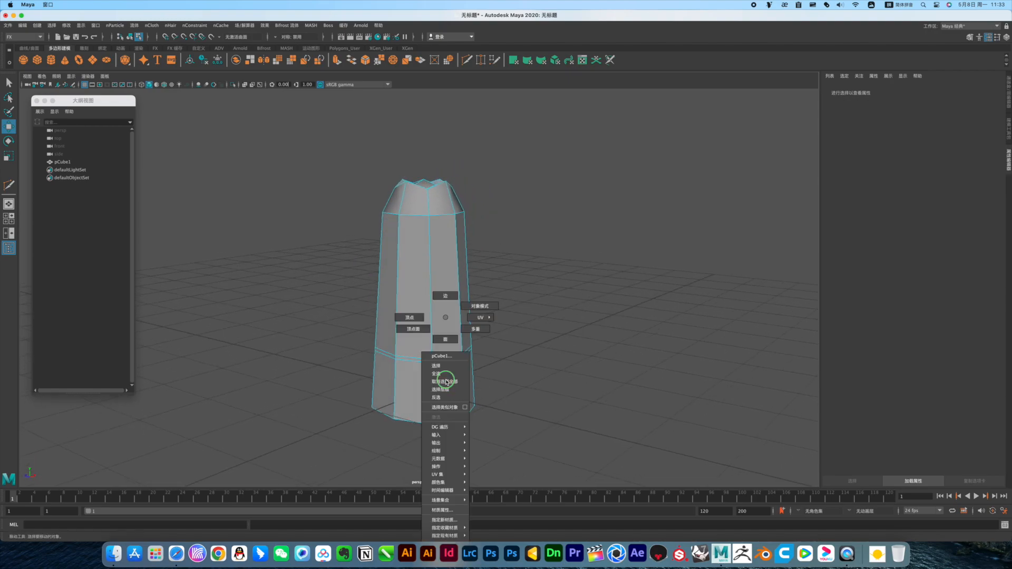
{"action": "left_click", "coordinate": [446, 339]}
{"action": "left_click", "coordinate": [453, 398]}
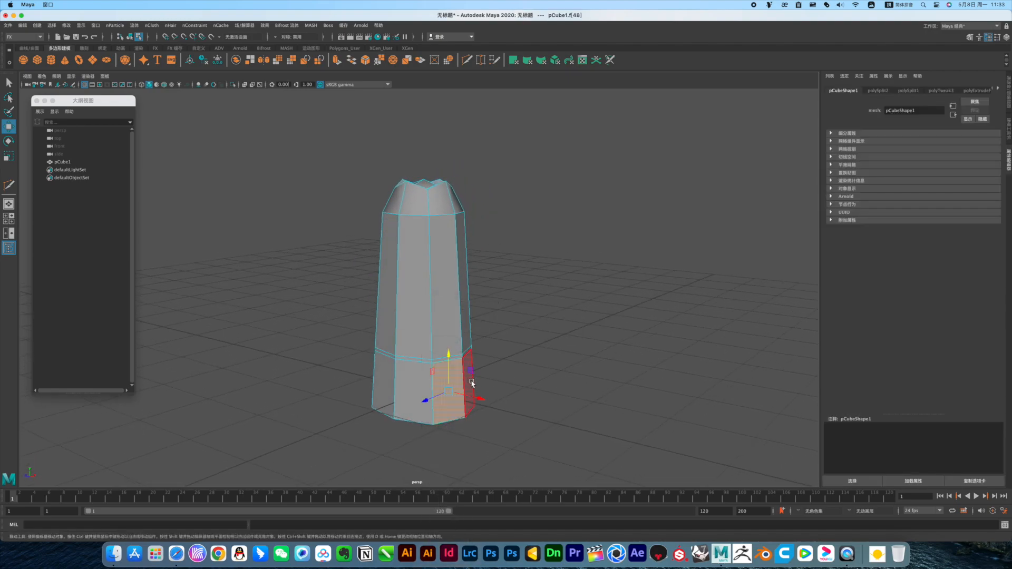
{"action": "left_click", "coordinate": [472, 385], "text": "shift"}
{"action": "left_click", "coordinate": [415, 388], "text": "shift"}
{"action": "left_click_drag", "start_coordinate": [466, 391], "coordinate": [314, 386], "text": "alt"}
{"action": "left_click", "coordinate": [419, 381], "text": "shift"}
{"action": "left_click", "coordinate": [421, 377]}
{"action": "left_click_drag", "start_coordinate": [450, 389], "coordinate": [372, 391], "text": "alt"}
{"action": "left_click", "coordinate": [433, 384], "text": "shift"}
{"action": "left_click", "coordinate": [467, 377], "text": "shift"}
{"action": "mouse_move", "coordinate": [501, 387]}
{"action": "left_mouse_down", "text": "alt"}
{"action": "mouse_move", "coordinate": [443, 395]}
{"action": "mouse_move", "coordinate": [441, 374]}
{"action": "mouse_move", "coordinate": [430, 376]}
{"action": "mouse_move", "coordinate": [511, 413]}
{"action": "mouse_move", "coordinate": [526, 402]}
{"action": "mouse_move", "coordinate": [473, 395]}
{"action": "mouse_move", "coordinate": [464, 406]}
{"action": "mouse_move", "coordinate": [526, 398]}
{"action": "mouse_move", "coordinate": [472, 423]}
{"action": "left_mouse_up", "text": "alt"}
{"action": "left_click", "coordinate": [472, 423]}
{"action": "left_click", "coordinate": [434, 393]}
{"action": "left_click", "coordinate": [504, 384], "text": "shift"}
{"action": "left_click_drag", "start_coordinate": [426, 400], "coordinate": [394, 376], "text": "alt"}
{"action": "left_click", "coordinate": [352, 376], "text": "shift"}
{"action": "left_click", "coordinate": [380, 378], "text": "shift"}
{"action": "left_click", "coordinate": [401, 379], "text": "shift"}
{"action": "left_click", "coordinate": [430, 381], "text": "shift"}
{"action": "key", "text": "r"}
{"action": "left_click_drag", "start_coordinate": [403, 321], "coordinate": [455, 314], "text": "alt"}
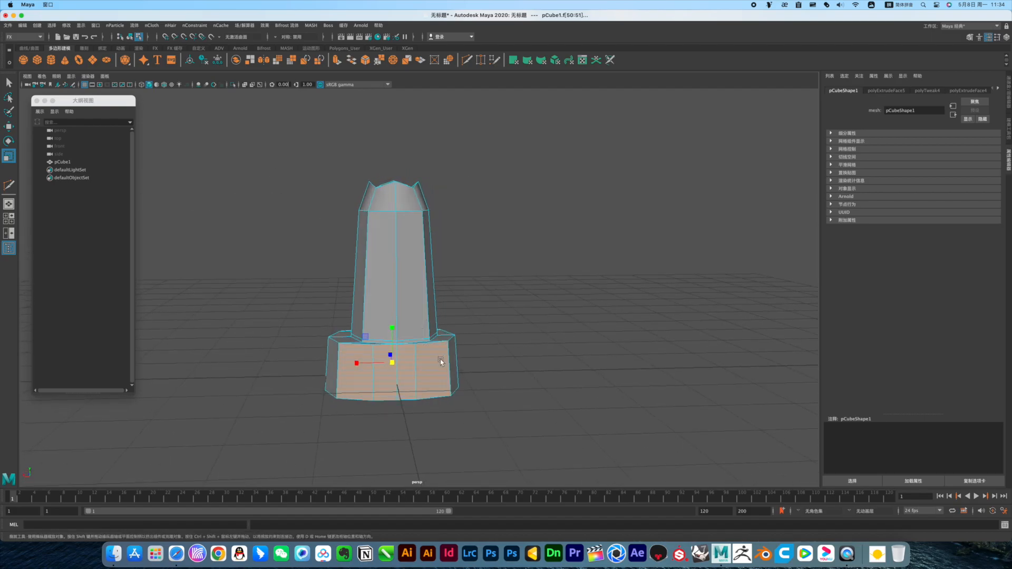
Try smoothing the whole object with one division level, inspect it, and undo the smoothing.
{"action": "right_click_drag", "start_coordinate": [416, 319], "coordinate": [474, 282]}
{"action": "left_click_drag", "start_coordinate": [453, 300], "coordinate": [441, 343], "text": "alt"}
{"action": "left_click", "coordinate": [441, 343]}
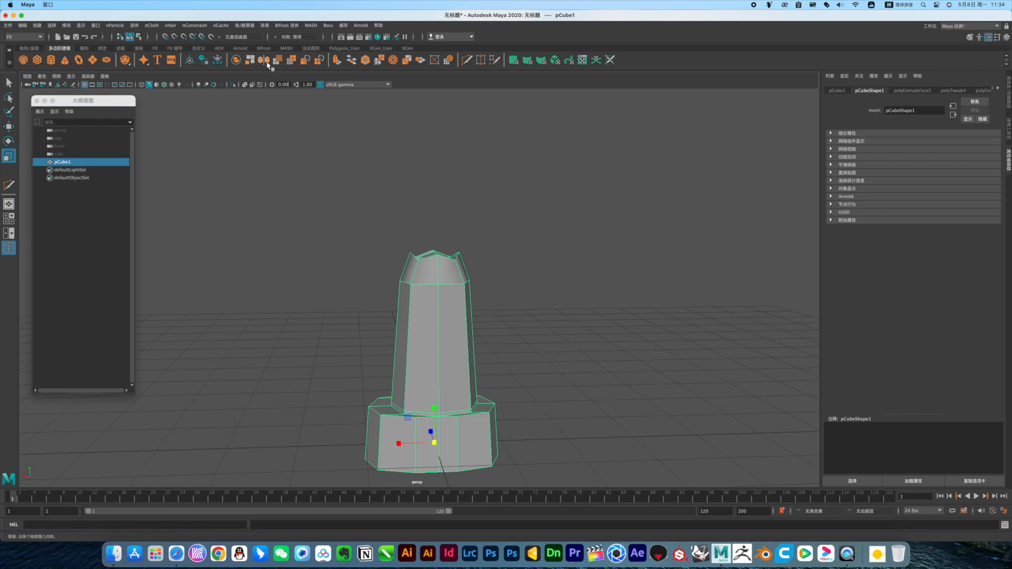
{"action": "left_click", "coordinate": [351, 60]}
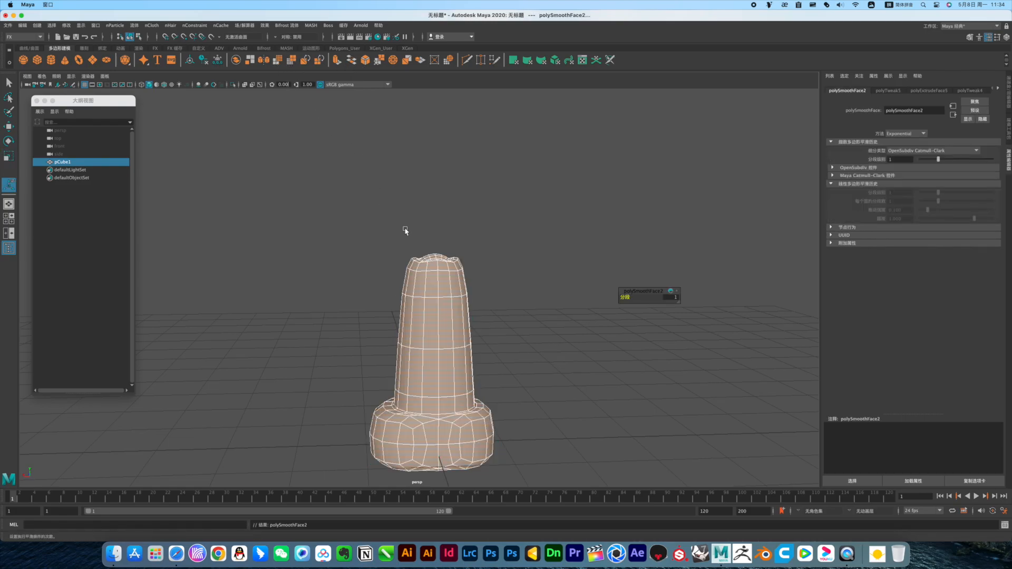
{"action": "left_click", "coordinate": [490, 305]}
{"action": "left_click_drag", "start_coordinate": [486, 305], "coordinate": [306, 301], "text": "alt"}
{"action": "left_click", "coordinate": [391, 303]}
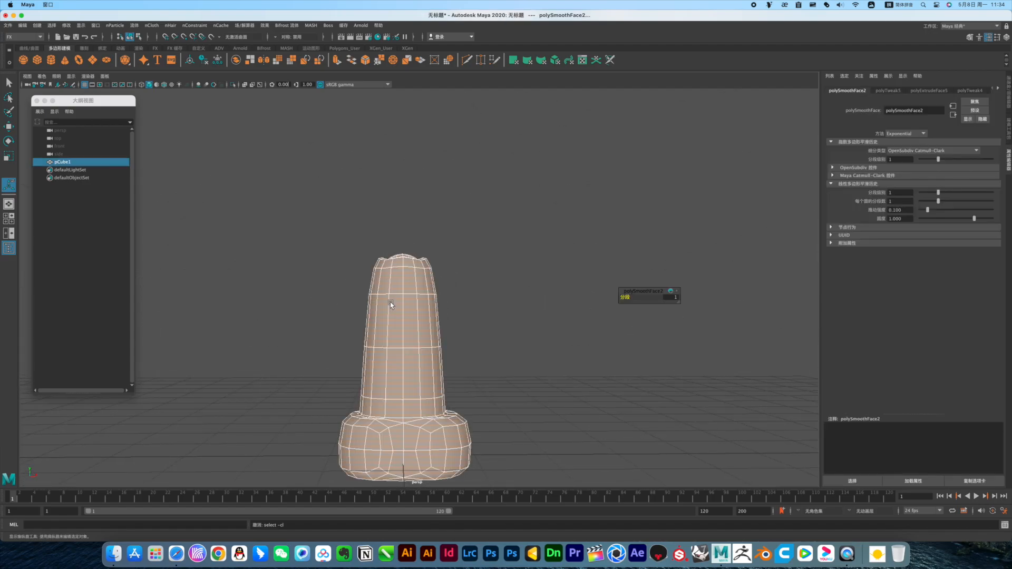
{"action": "key", "text": "ctrl+z"}
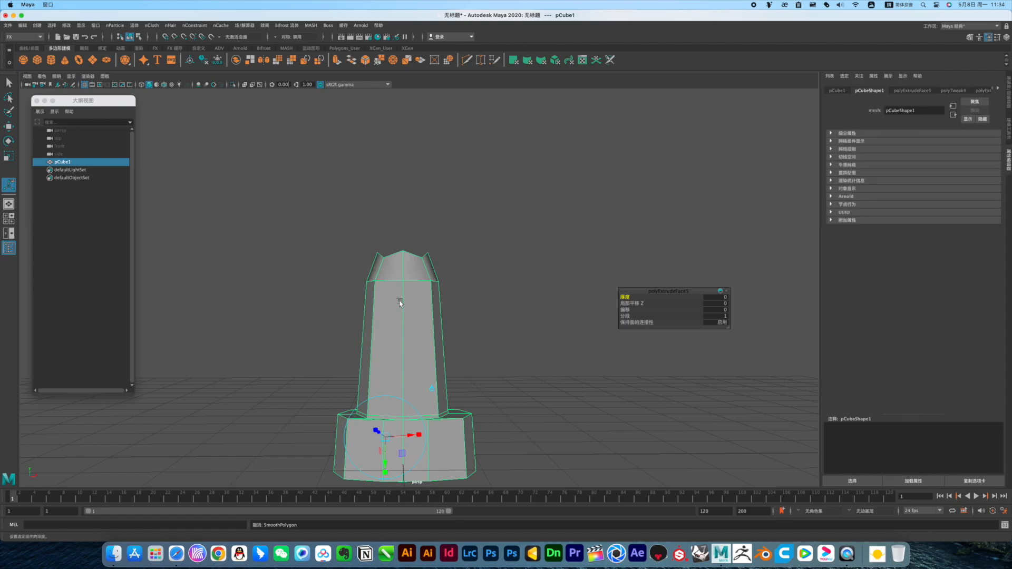
Select all vertices of the cap and move them up along Y to lengthen the shaft.
{"action": "right_click", "coordinate": [401, 296]}
{"action": "right_click_drag", "start_coordinate": [338, 265], "coordinate": [336, 263]}
{"action": "left_click_drag", "start_coordinate": [317, 232], "coordinate": [522, 324]}
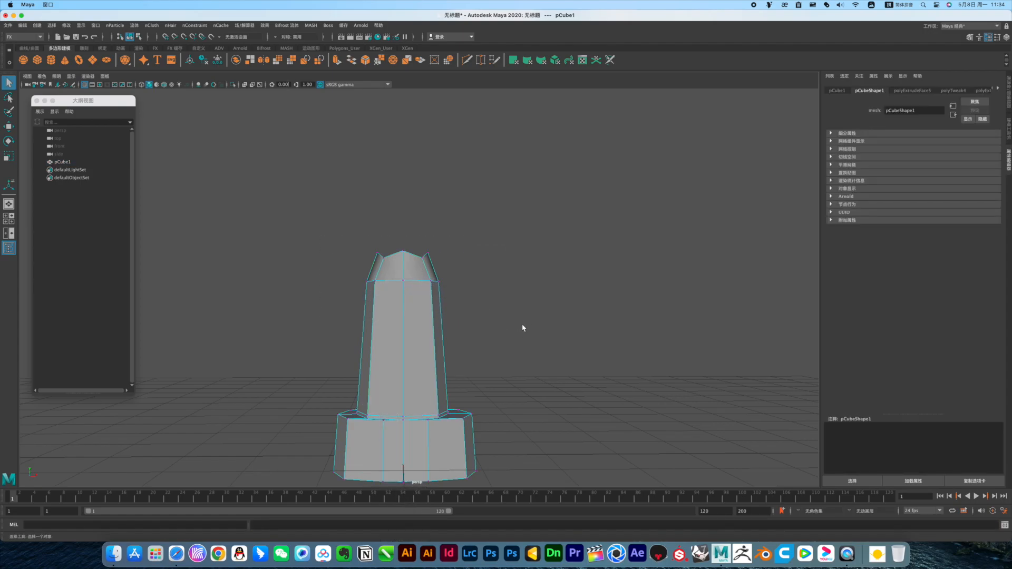
{"action": "key", "text": "w"}
{"action": "left_click_drag", "start_coordinate": [404, 229], "coordinate": [401, 93]}
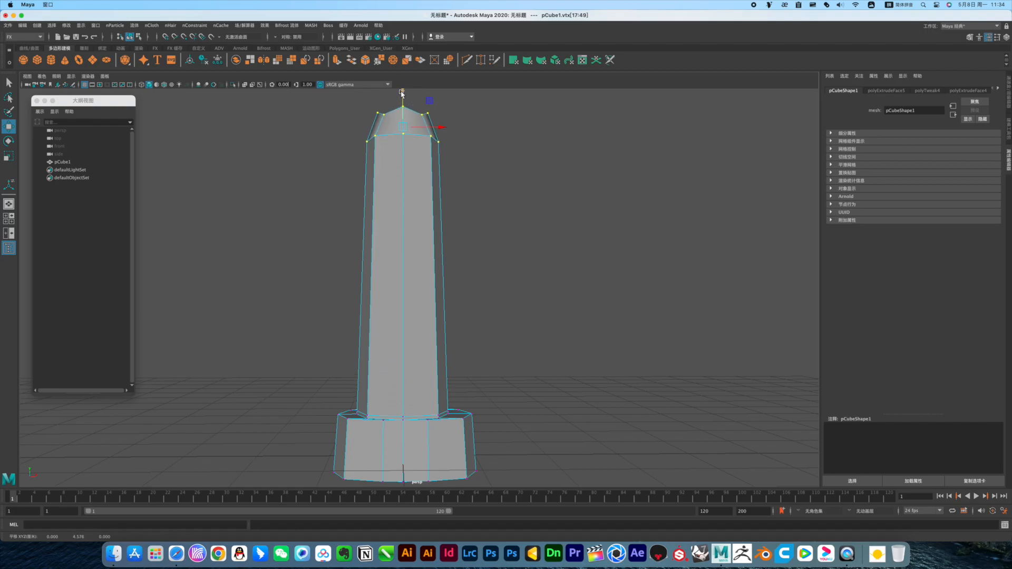
Select vertical edges around the sides of the base collar and scale them inward, finishing in object mode.
{"action": "left_click_drag", "start_coordinate": [423, 216], "coordinate": [442, 240], "text": "alt"}
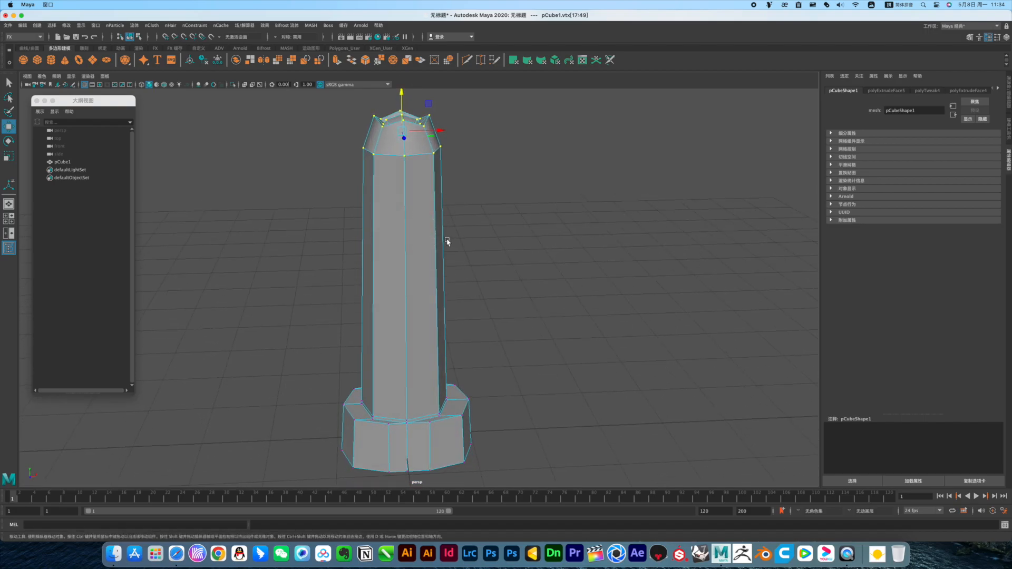
{"action": "left_click_drag", "start_coordinate": [471, 378], "coordinate": [428, 438], "text": "alt"}
{"action": "right_click_drag", "start_coordinate": [429, 317], "coordinate": [426, 296]}
{"action": "left_click", "coordinate": [413, 441]}
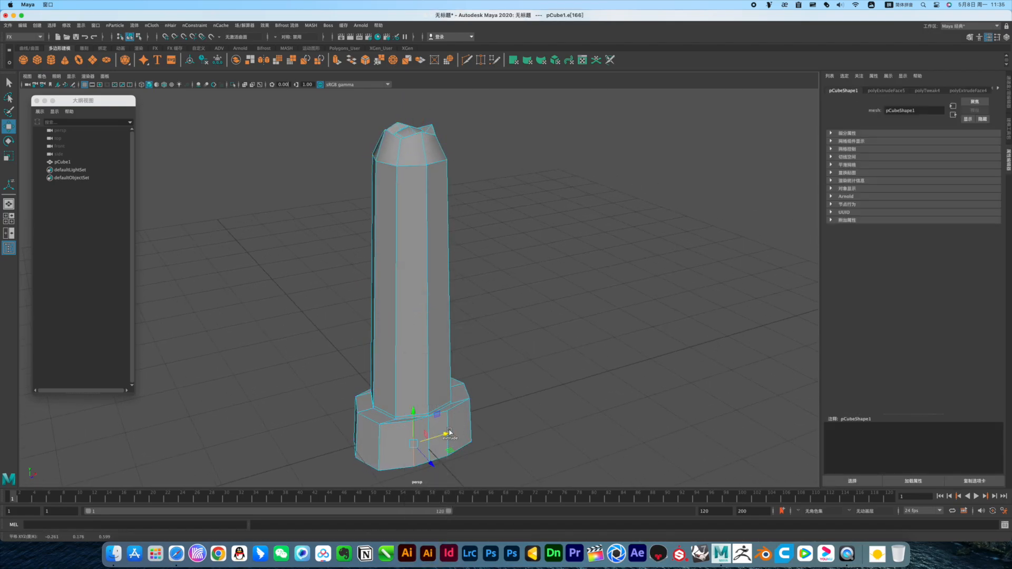
{"action": "left_click", "coordinate": [448, 430], "text": "shift"}
{"action": "left_click_drag", "start_coordinate": [428, 443], "coordinate": [529, 423], "text": "alt"}
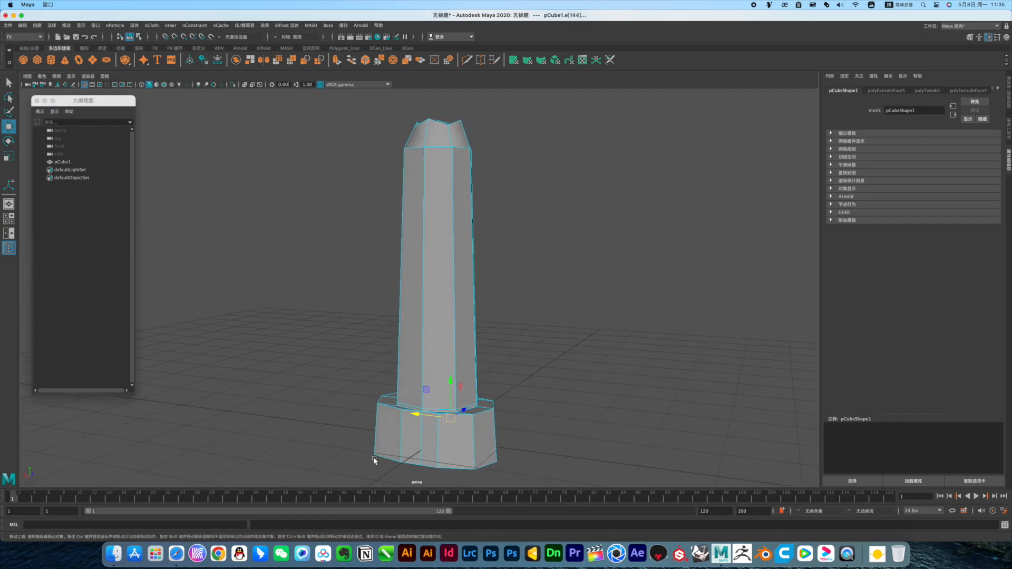
{"action": "left_click", "coordinate": [399, 433], "text": "shift"}
{"action": "key", "text": "r"}
{"action": "left_click_drag", "start_coordinate": [427, 449], "coordinate": [376, 448], "text": "alt"}
{"action": "left_click_drag", "start_coordinate": [468, 430], "coordinate": [427, 322]}
{"action": "right_click_drag", "start_coordinate": [427, 323], "coordinate": [463, 305]}
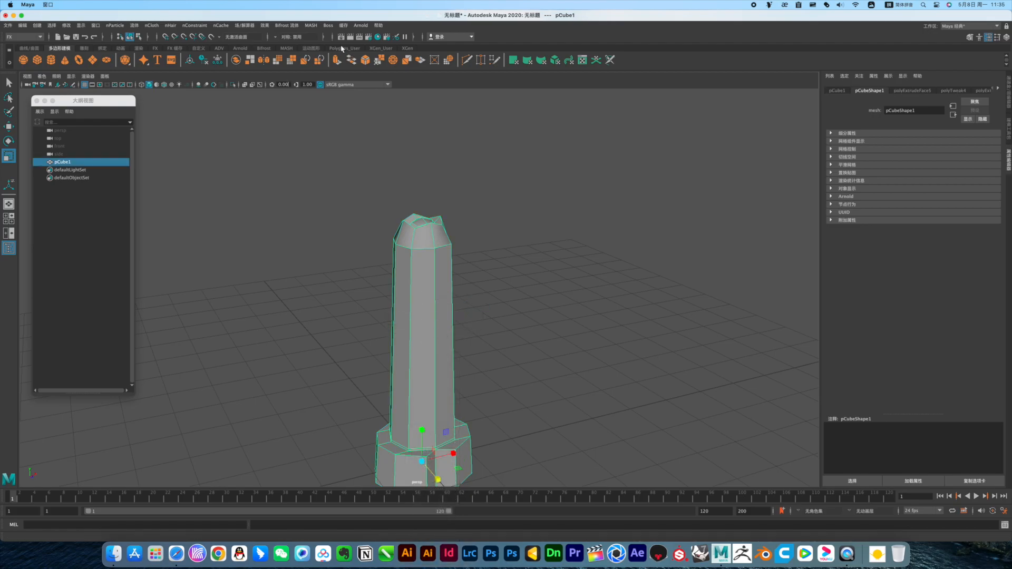
Smooth the whole column with one division level and view it deselected.
{"action": "left_click", "coordinate": [277, 60]}
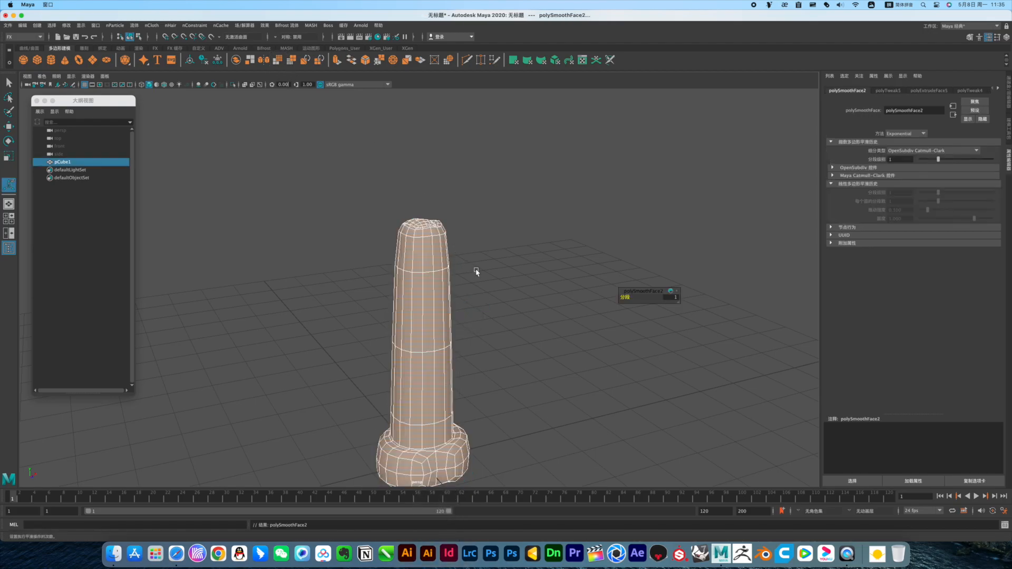
{"action": "left_click", "coordinate": [471, 271]}
{"action": "left_click_drag", "start_coordinate": [445, 271], "coordinate": [389, 223], "text": "alt"}
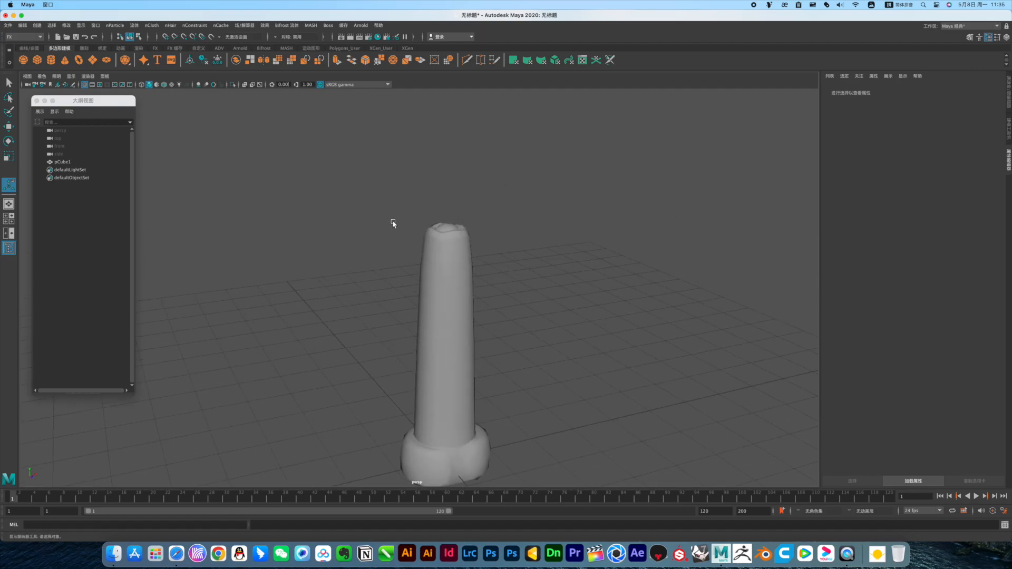
Select the smoothed column and create a Bifrost liquid with it as the emitter.
{"action": "left_click", "coordinate": [453, 263]}
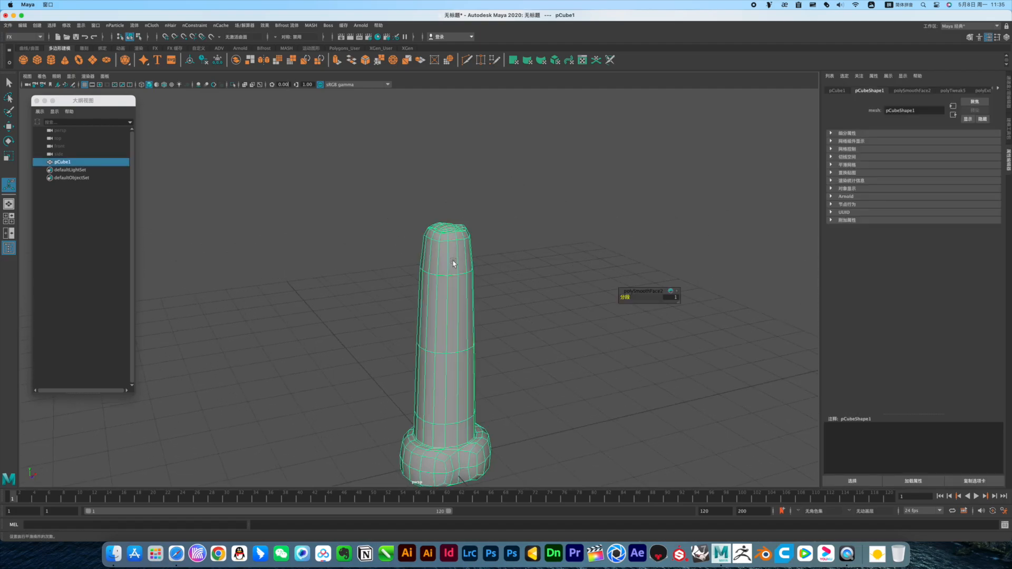
{"action": "left_click", "coordinate": [135, 27]}
{"action": "left_click", "coordinate": [154, 48]}
{"action": "left_click", "coordinate": [135, 24]}
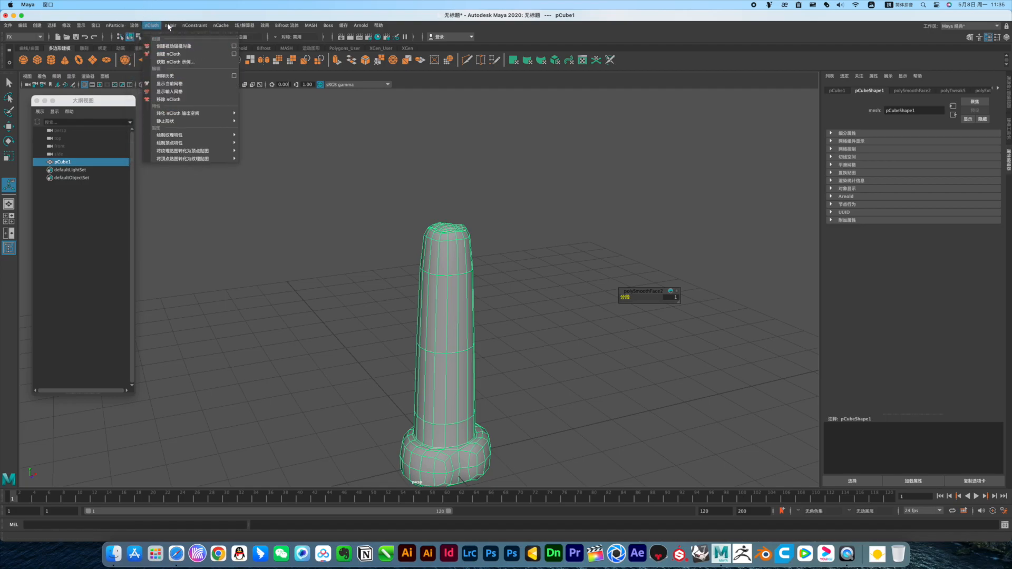
{"action": "mouse_move", "coordinate": [213, 25]}
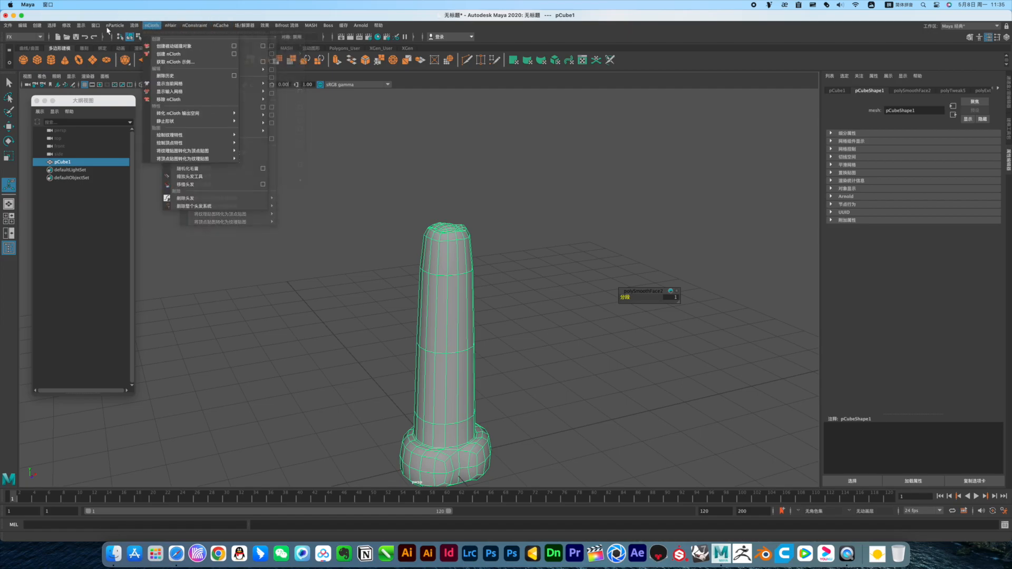
{"action": "mouse_move", "coordinate": [140, 28]}
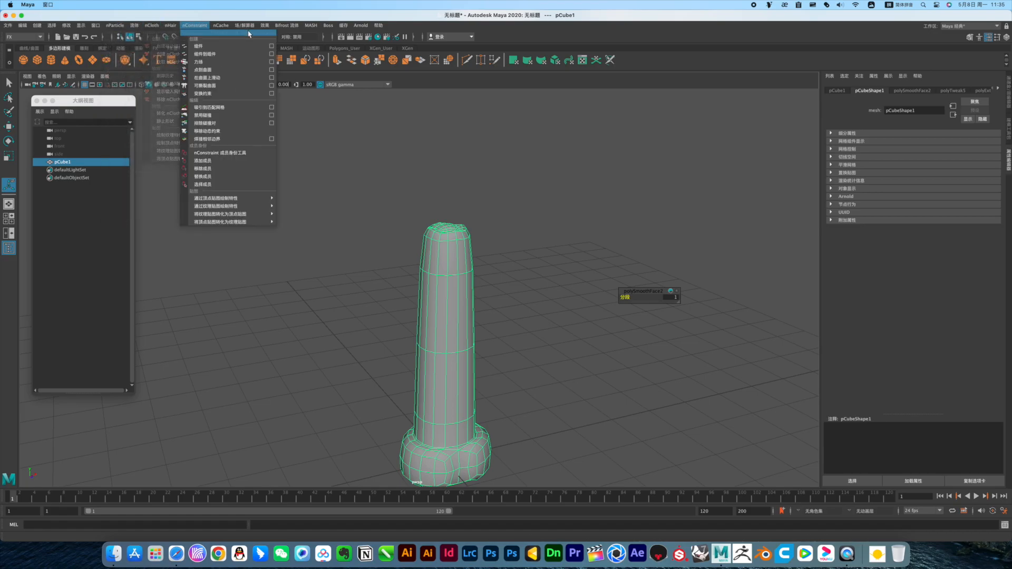
{"action": "mouse_move", "coordinate": [265, 27]}
{"action": "left_click", "coordinate": [290, 41]}
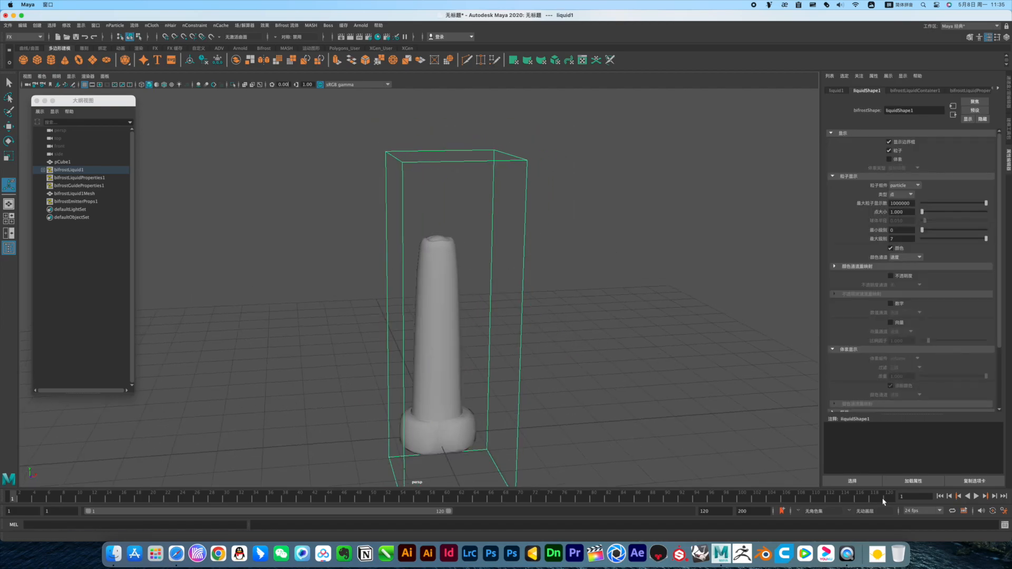
Display the scene in wireframe and play the liquid simulation briefly.
{"action": "key", "text": "4"}
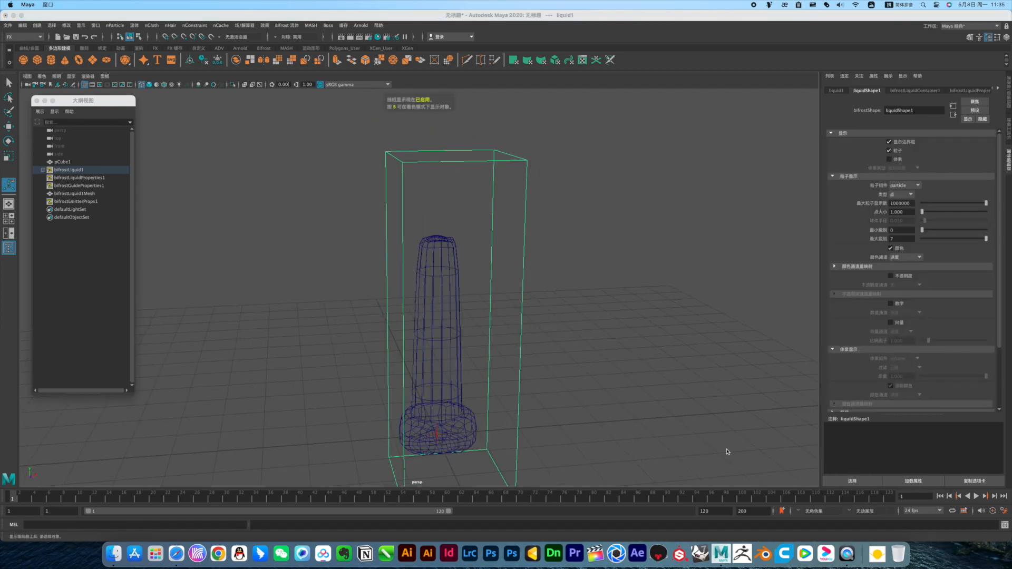
{"action": "left_click", "coordinate": [975, 497]}
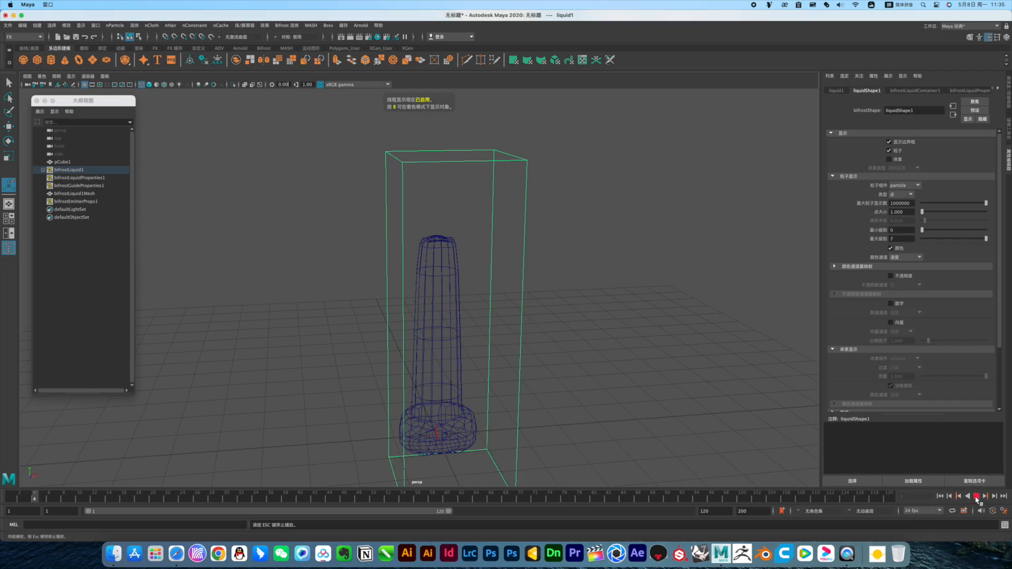
{"action": "left_click", "coordinate": [976, 497]}
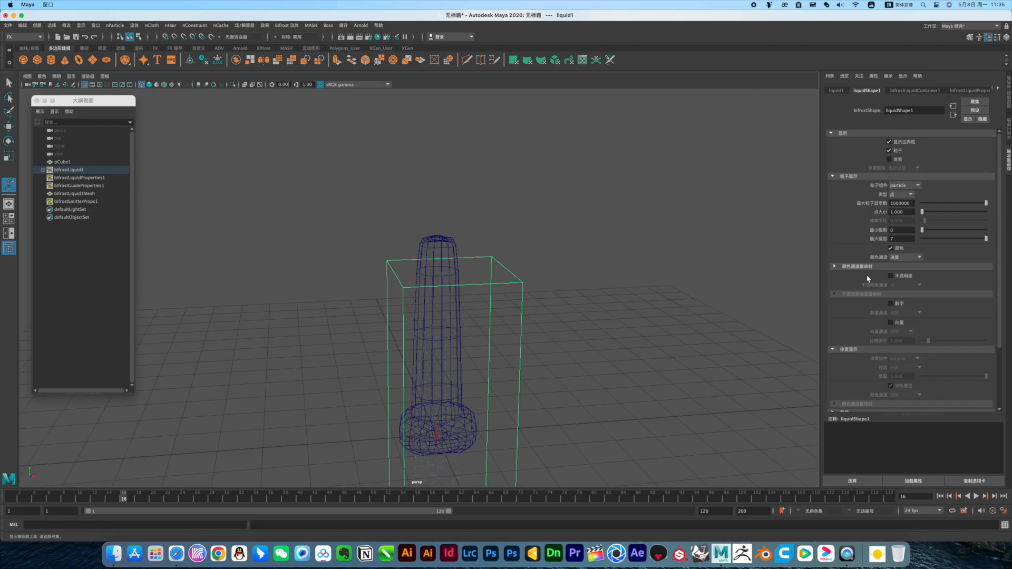
Enable Bifrost meshing for the liquid shape and replay the simulation from the first frame.
{"action": "scroll", "coordinate": [867, 279], "scroll_direction": "down", "scroll_amount": 3}
{"action": "left_click", "coordinate": [854, 368]}
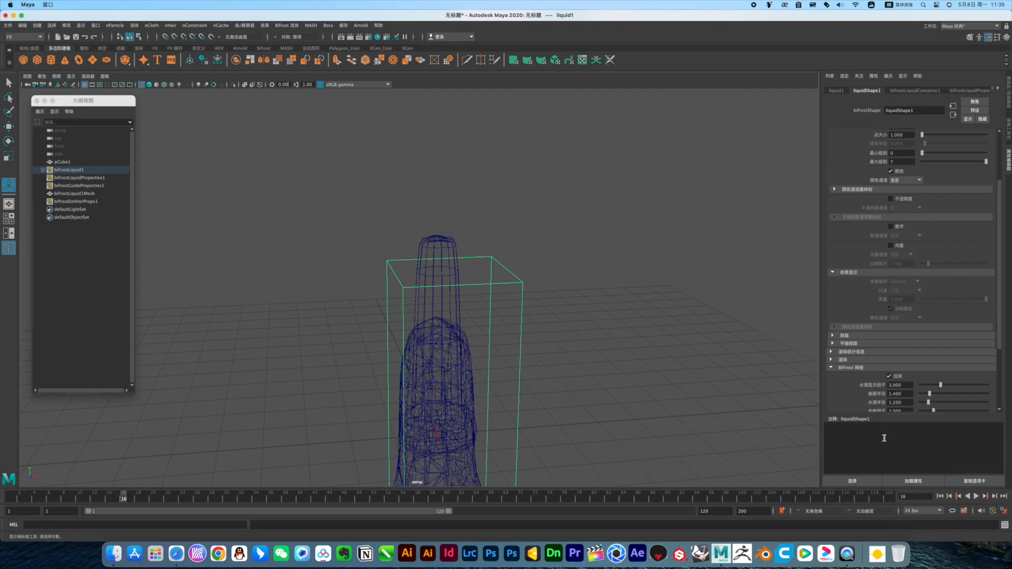
{"action": "left_click", "coordinate": [939, 496]}
{"action": "left_click", "coordinate": [976, 496]}
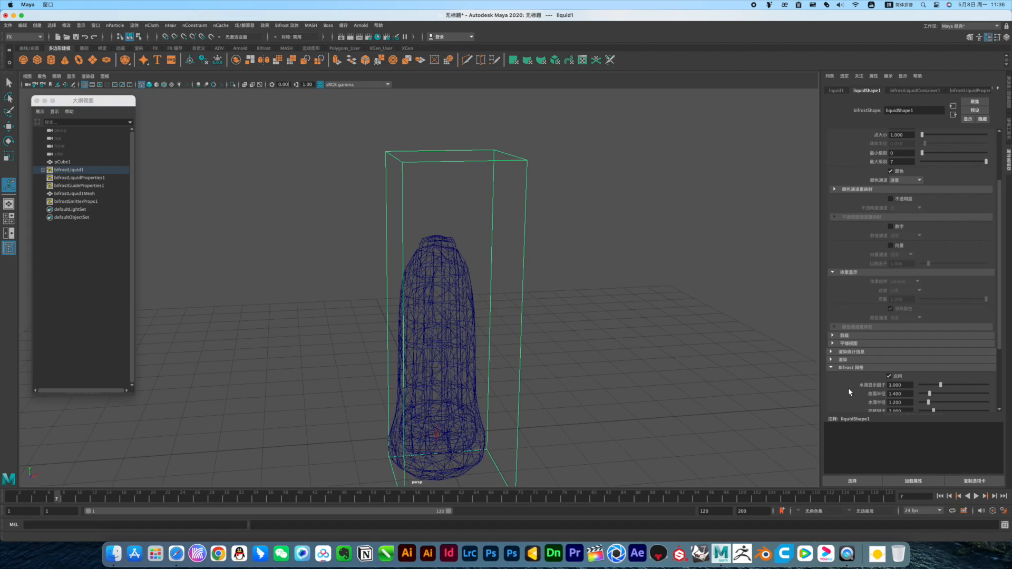
Lower the Bifrost mesh's surface radius to 0.714 and its droplet reveal factor to about 0.54.
{"action": "scroll", "coordinate": [849, 392], "scroll_direction": "down", "scroll_amount": 3}
{"action": "mouse_move", "coordinate": [926, 336]}
{"action": "left_mouse_down"}
{"action": "mouse_move", "coordinate": [917, 334]}
{"action": "mouse_move", "coordinate": [927, 337]}
{"action": "left_mouse_up"}
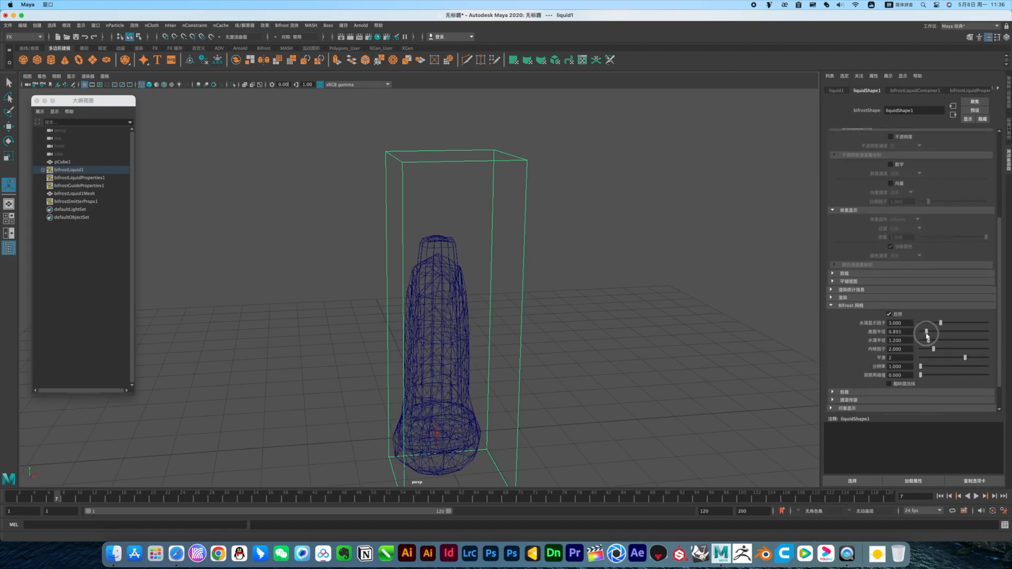
{"action": "left_click_drag", "start_coordinate": [926, 336], "coordinate": [924, 326]}
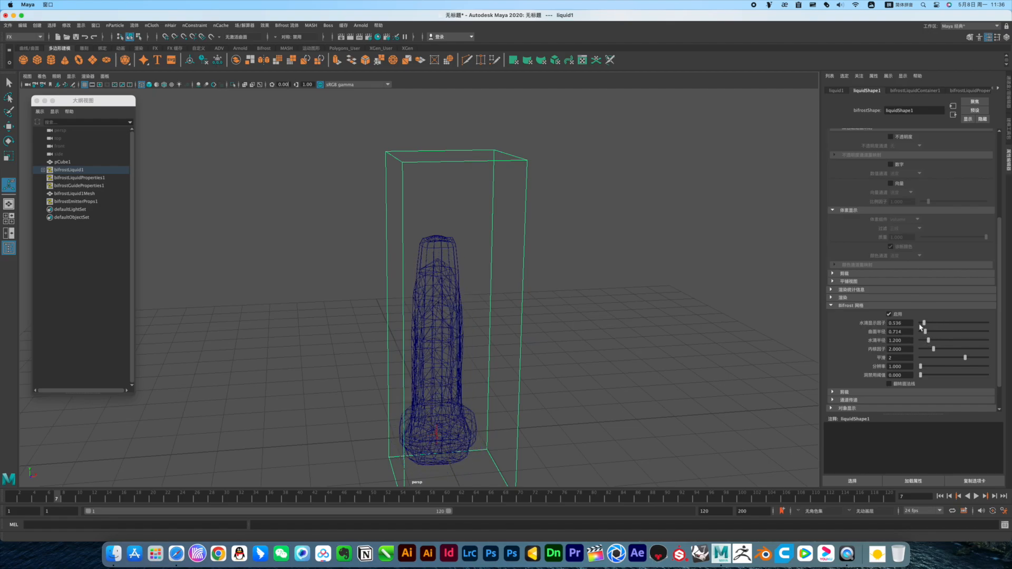
{"action": "scroll", "coordinate": [860, 331], "scroll_direction": "up", "scroll_amount": 5}
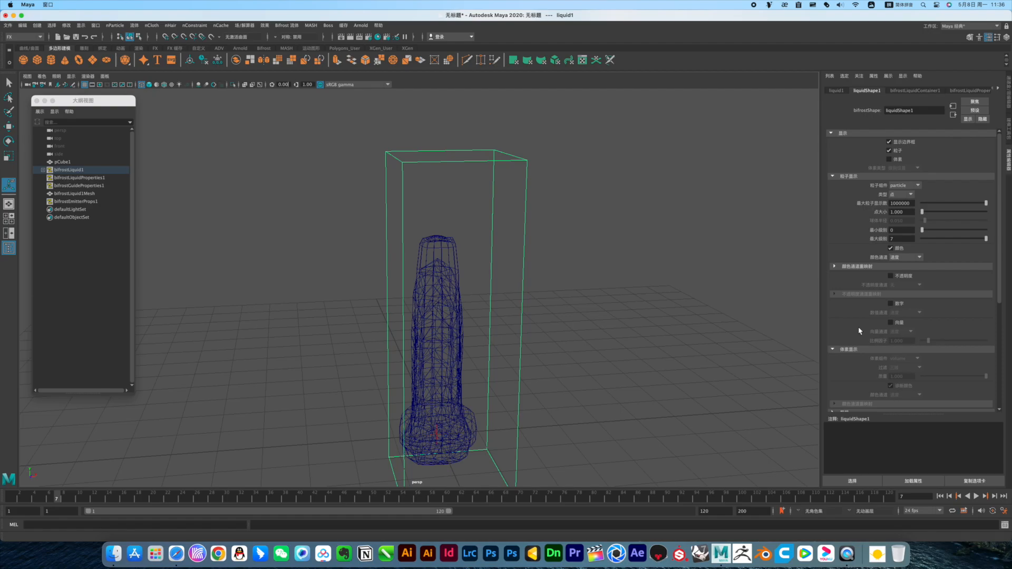
{"action": "scroll", "coordinate": [857, 331], "scroll_direction": "down", "scroll_amount": 6}
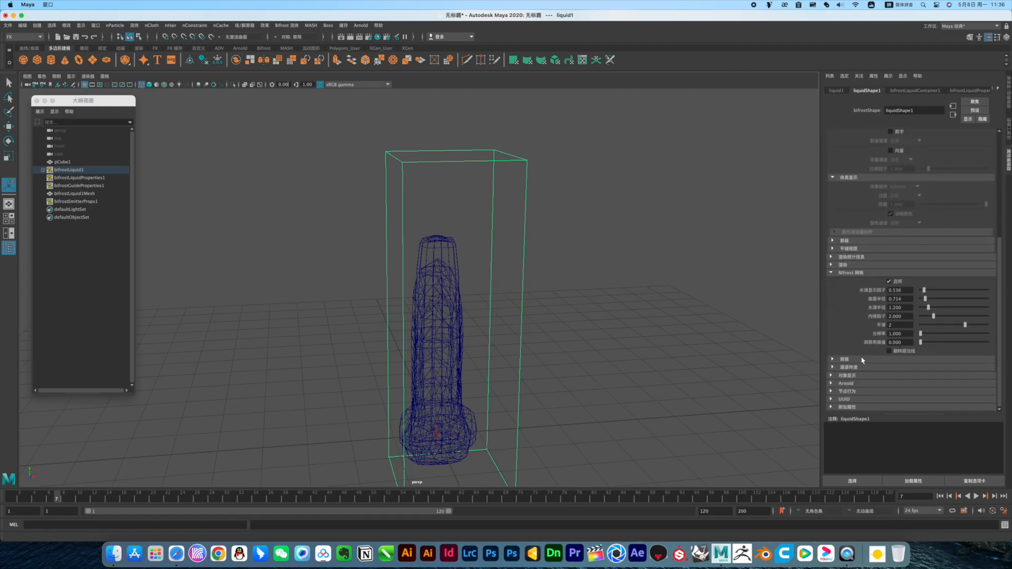
{"action": "scroll", "coordinate": [855, 275], "scroll_direction": "up", "scroll_amount": 6}
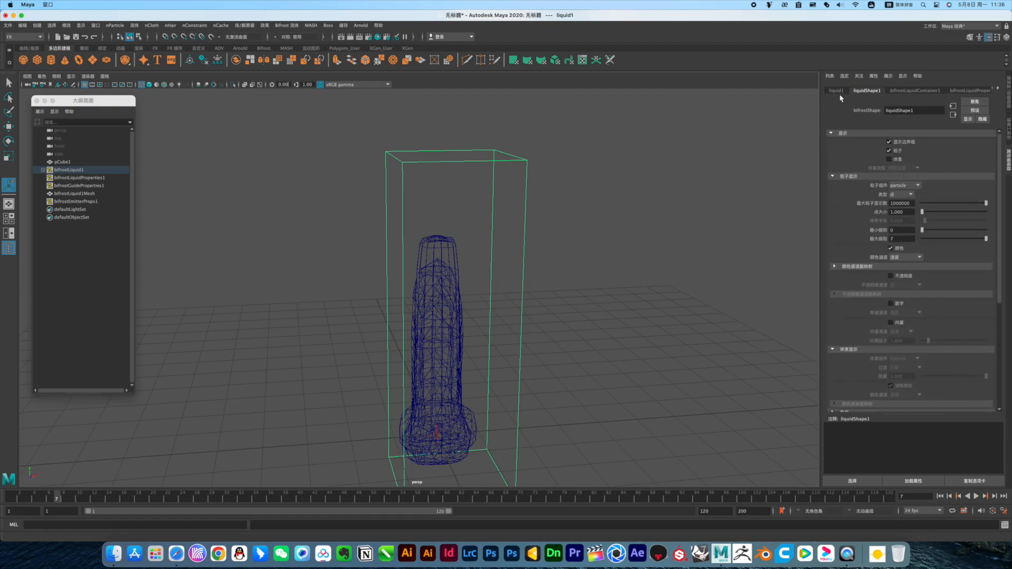
Set the master voxel size to 0.2 in the bifrostLiquidProperties1 node.
{"action": "left_click", "coordinate": [82, 201]}
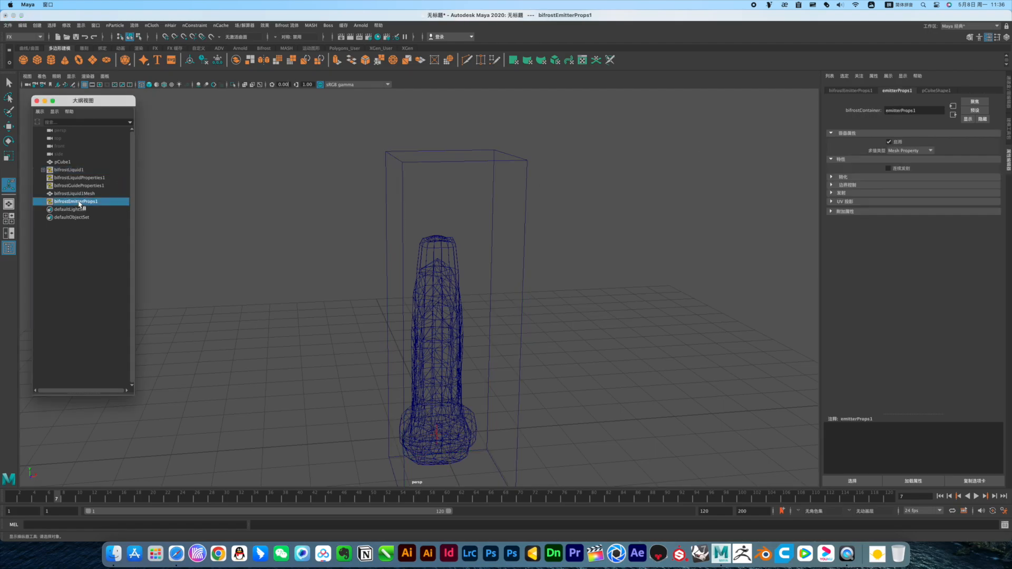
{"action": "left_click", "coordinate": [75, 186]}
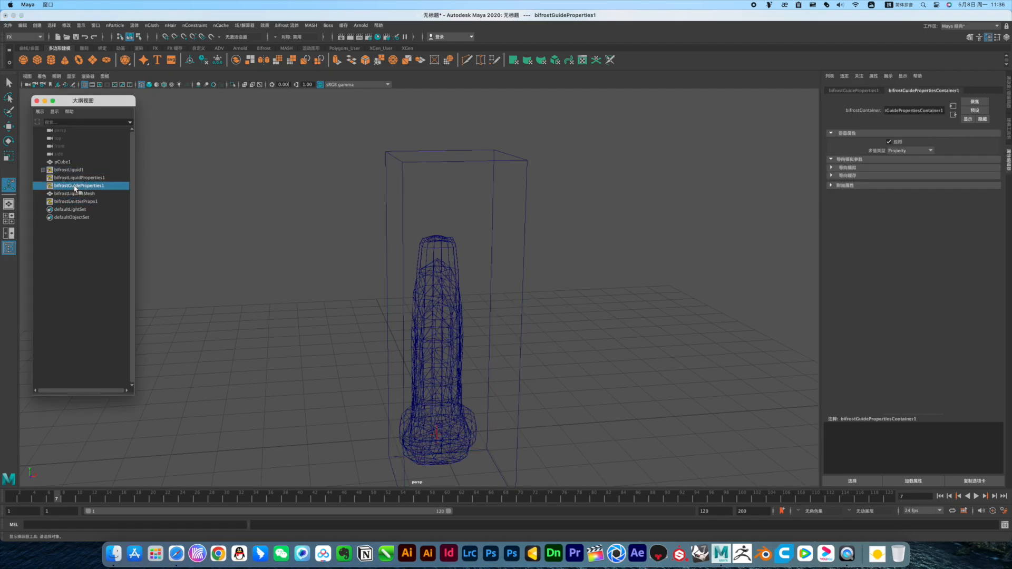
{"action": "left_click", "coordinate": [78, 178]}
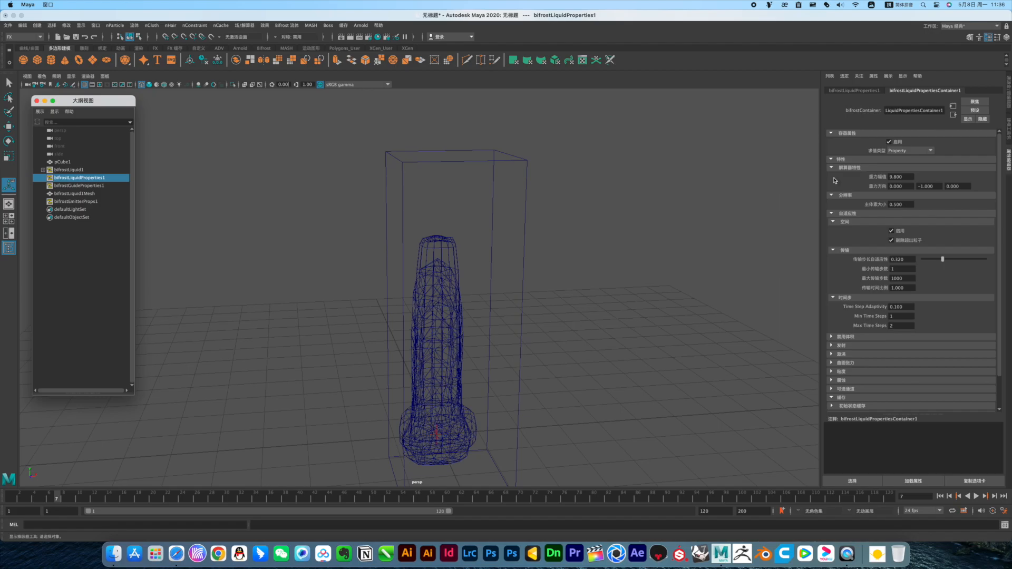
{"action": "left_click_drag", "start_coordinate": [894, 206], "coordinate": [916, 206]}
{"action": "type", "text": "2"}
Try a gravity direction of 0 in Y and play the liquid simulation.
{"action": "left_click", "coordinate": [905, 177]}
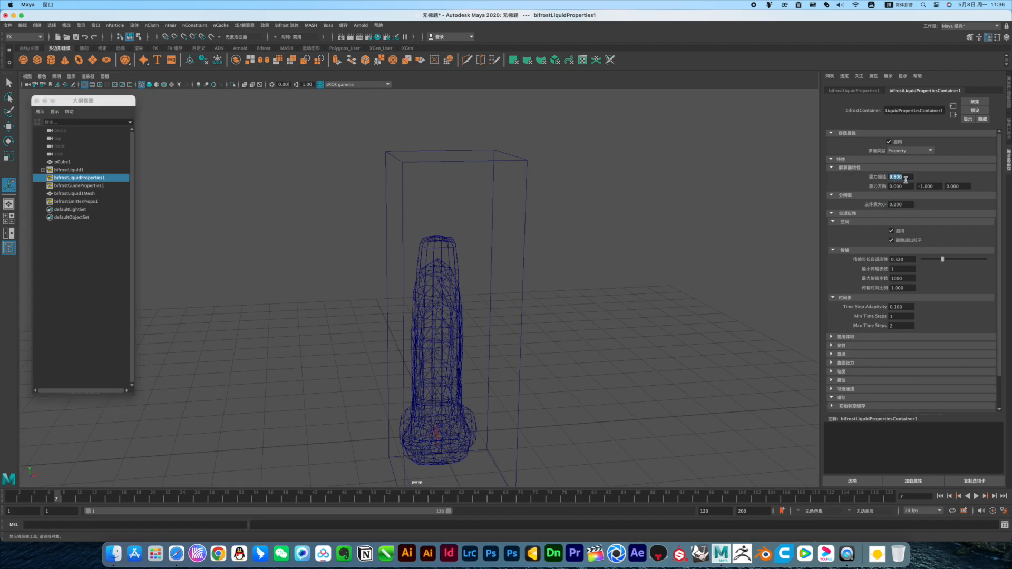
{"action": "left_click", "coordinate": [937, 187]}
{"action": "type", "text": "0"}
{"action": "left_click", "coordinate": [959, 183]}
{"action": "left_click", "coordinate": [976, 496]}
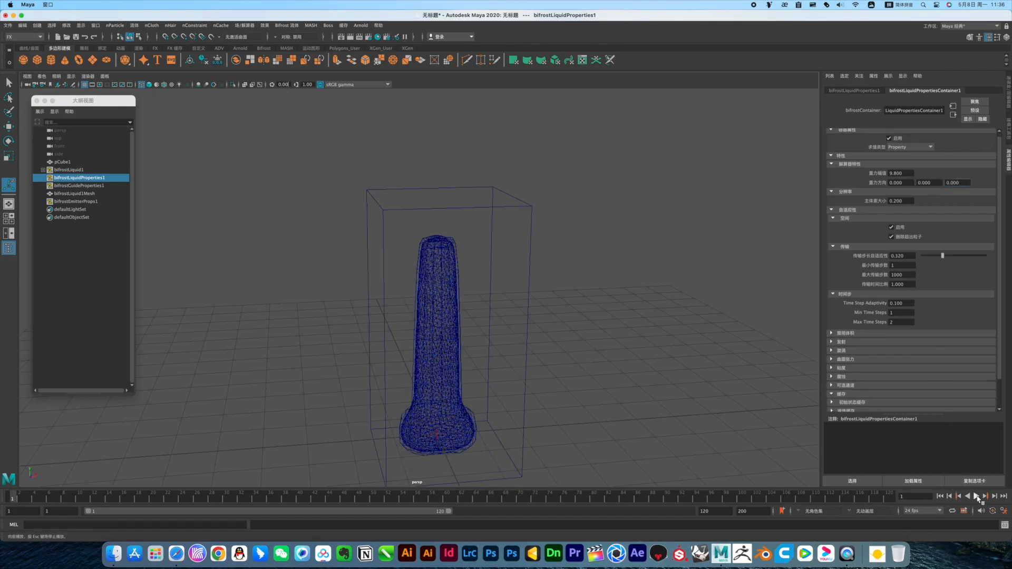
{"action": "key", "text": "Escape"}
Set the gravity magnitude to 1 and its Y direction to -1, and replay the simulation from the first frame to frame 12.
{"action": "double_click", "coordinate": [925, 183]}
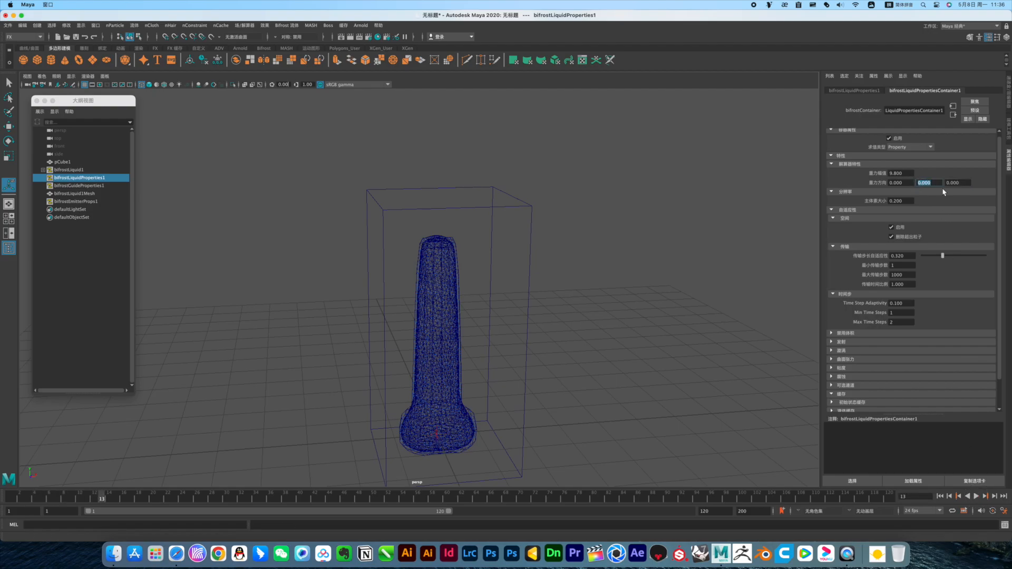
{"action": "scroll", "coordinate": [936, 184], "scroll_direction": "up", "scroll_amount": 1}
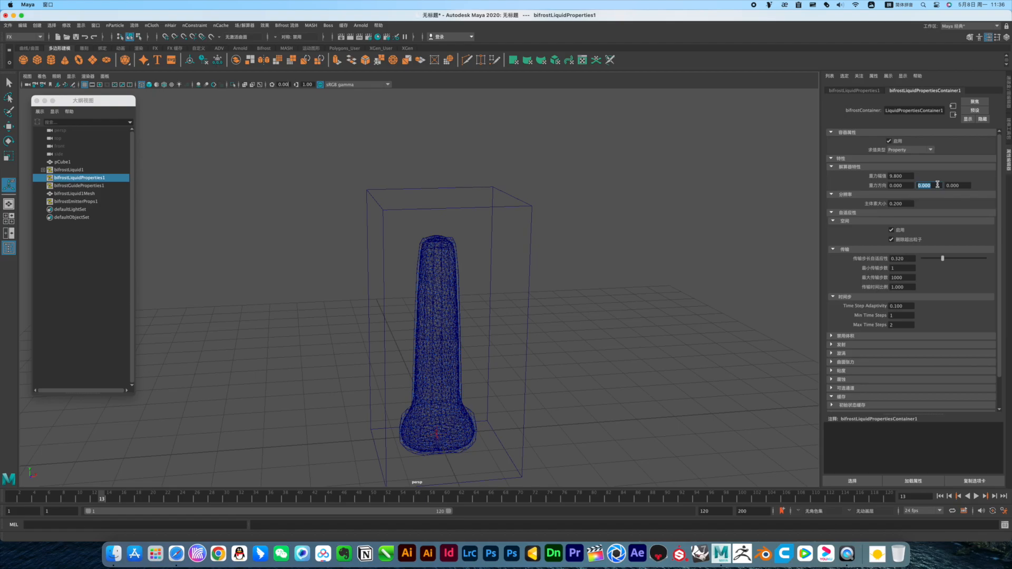
{"action": "double_click", "coordinate": [891, 176]}
{"action": "type", "text": "1"}
{"action": "key", "text": "Tab"}
{"action": "left_click", "coordinate": [940, 496]}
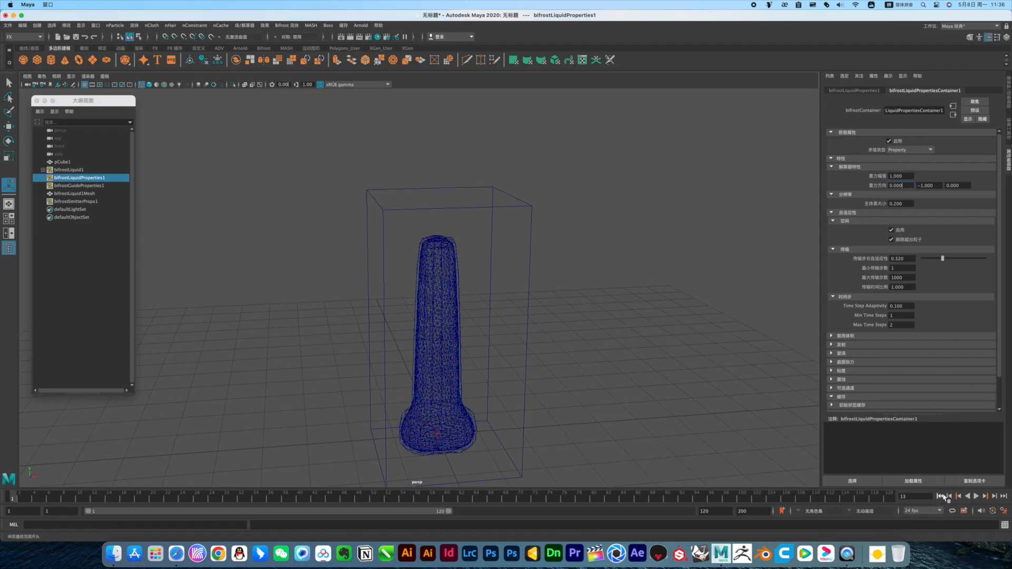
{"action": "left_click", "coordinate": [976, 497]}
{"action": "left_click", "coordinate": [978, 497]}
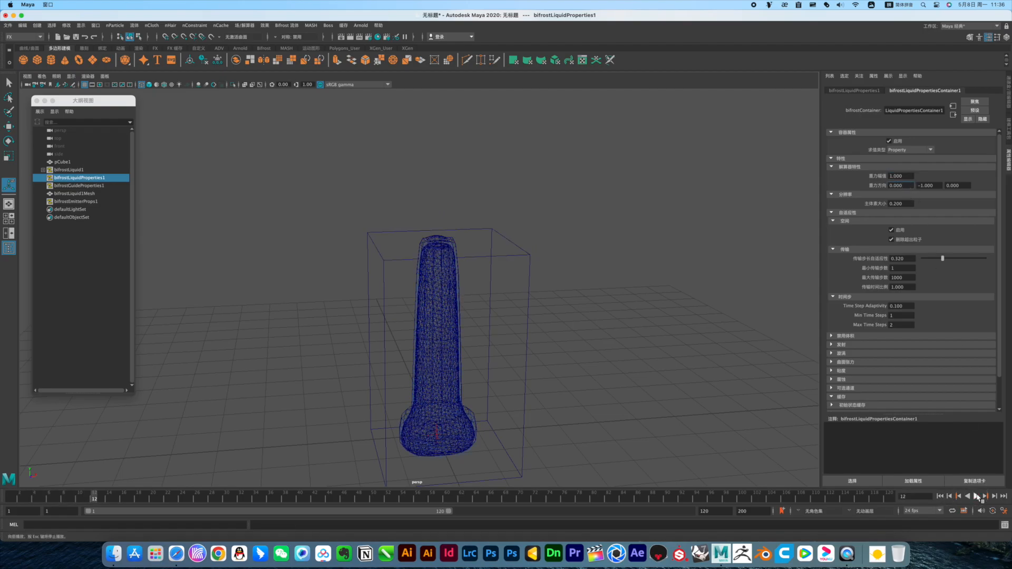
Select the generated Bifrost liquid mesh and move it along X clear of the original column.
{"action": "left_click", "coordinate": [547, 432]}
{"action": "left_click_drag", "start_coordinate": [488, 420], "coordinate": [527, 396], "text": "alt"}
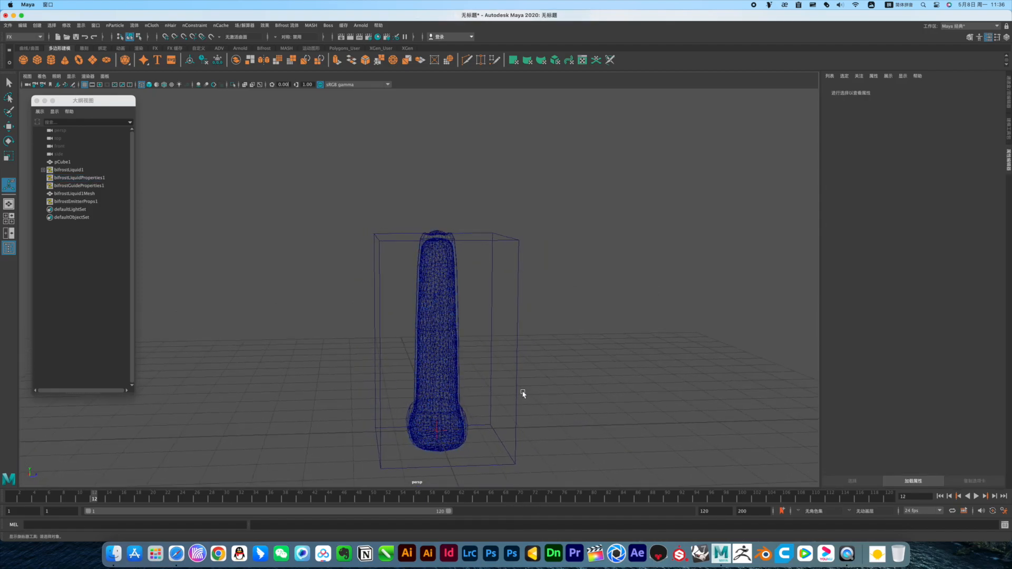
{"action": "left_click", "coordinate": [432, 337]}
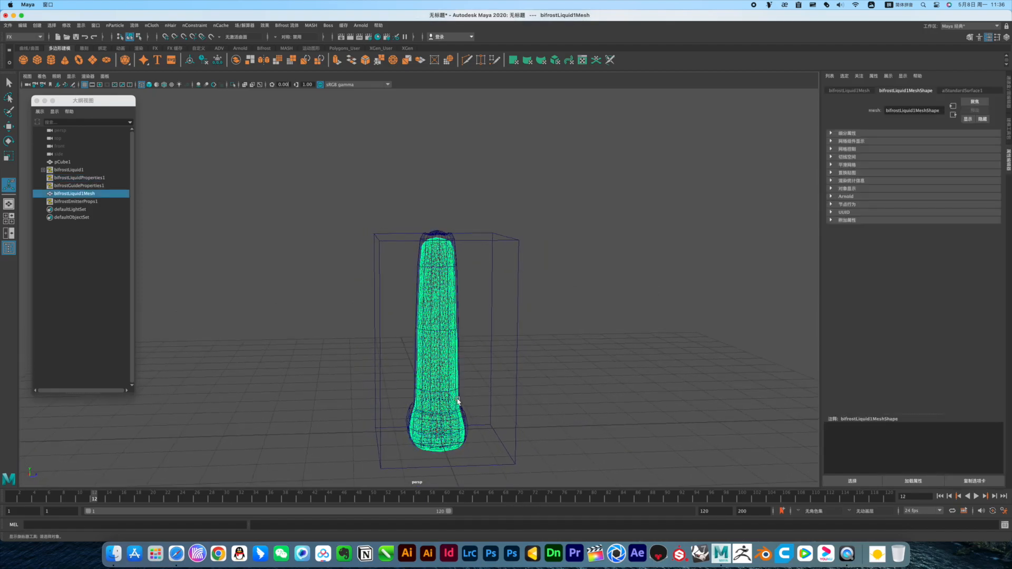
{"action": "left_click_drag", "start_coordinate": [464, 419], "coordinate": [529, 416], "text": "alt"}
{"action": "key", "text": "w"}
{"action": "left_click_drag", "start_coordinate": [368, 428], "coordinate": [592, 430]}
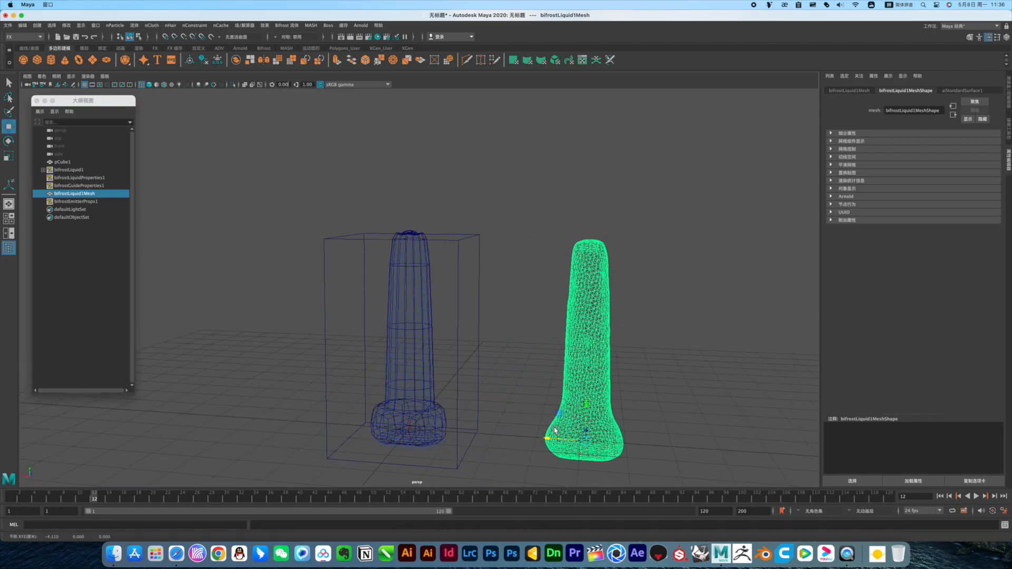
Duplicate the liquid mesh and move the copy further out along the same axis.
{"action": "key", "text": "ctrl+d"}
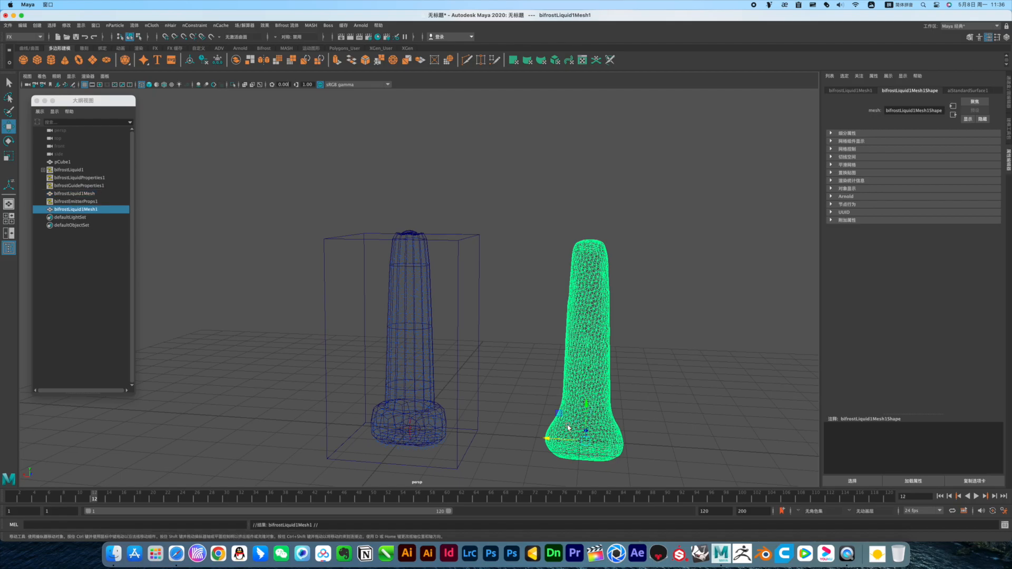
{"action": "left_click_drag", "start_coordinate": [547, 439], "coordinate": [665, 445]}
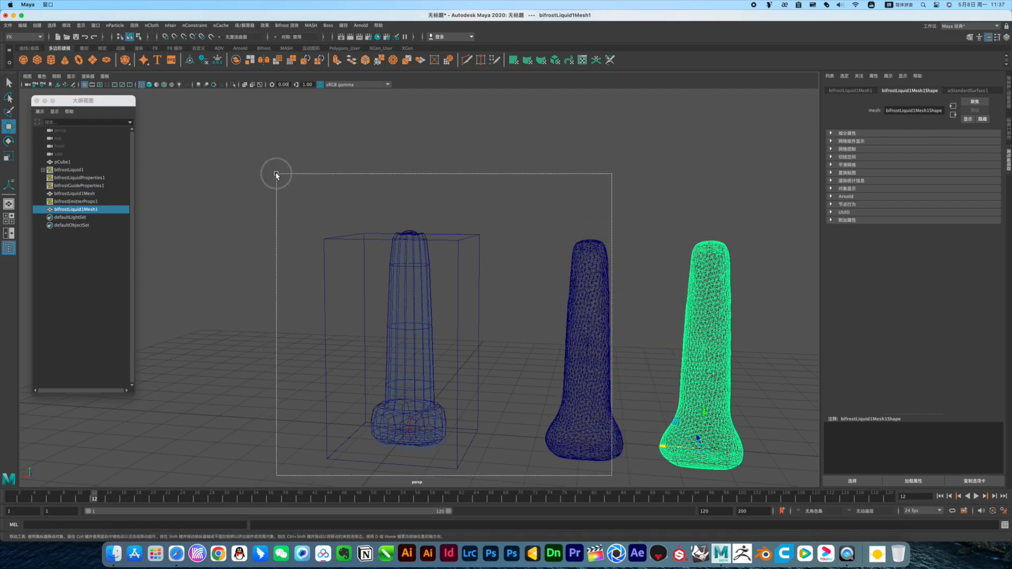
Delete the original column with its Bifrost container and the simulated liquid mesh, keeping only the duplicated mesh.
{"action": "left_click", "coordinate": [399, 226]}
{"action": "key", "text": "Delete"}
{"action": "left_click_drag", "start_coordinate": [443, 271], "coordinate": [406, 316]}
{"action": "key", "text": "Delete"}
{"action": "left_click", "coordinate": [579, 300]}
{"action": "key", "text": "Delete"}
Move the remaining mesh copy along X back to the grid centre and delete the leftover Bifrost liquid, guide and emitter nodes.
{"action": "left_click", "coordinate": [712, 345]}
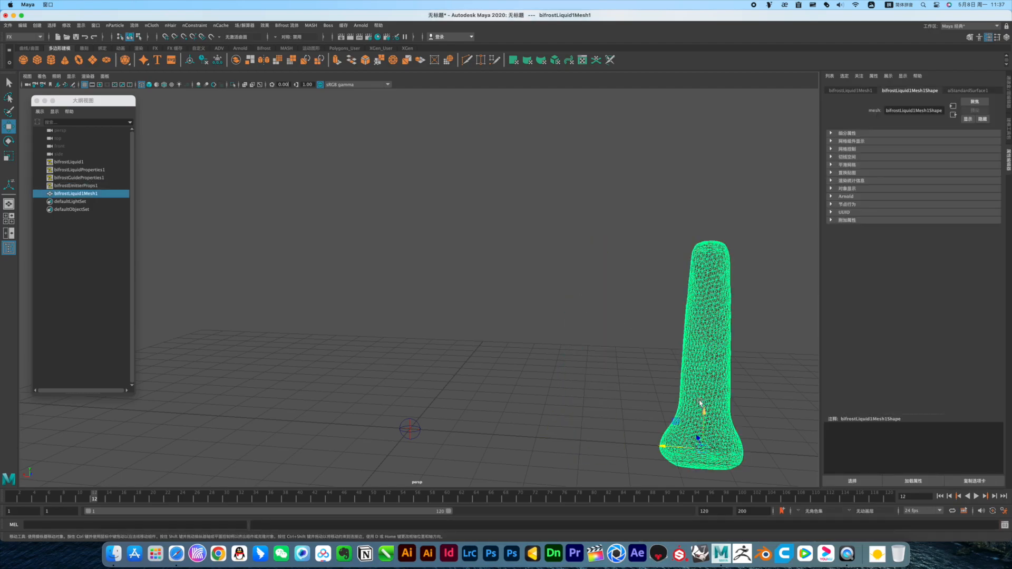
{"action": "left_click_drag", "start_coordinate": [671, 447], "coordinate": [389, 404]}
{"action": "left_click", "coordinate": [69, 186]}
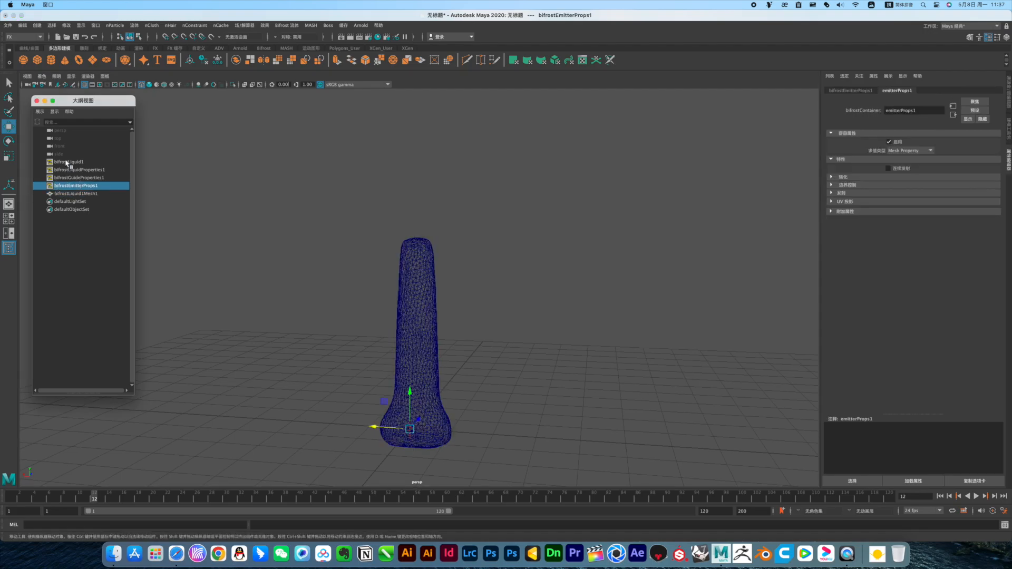
{"action": "left_click", "coordinate": [67, 163], "text": "shift"}
{"action": "key", "text": "Delete"}
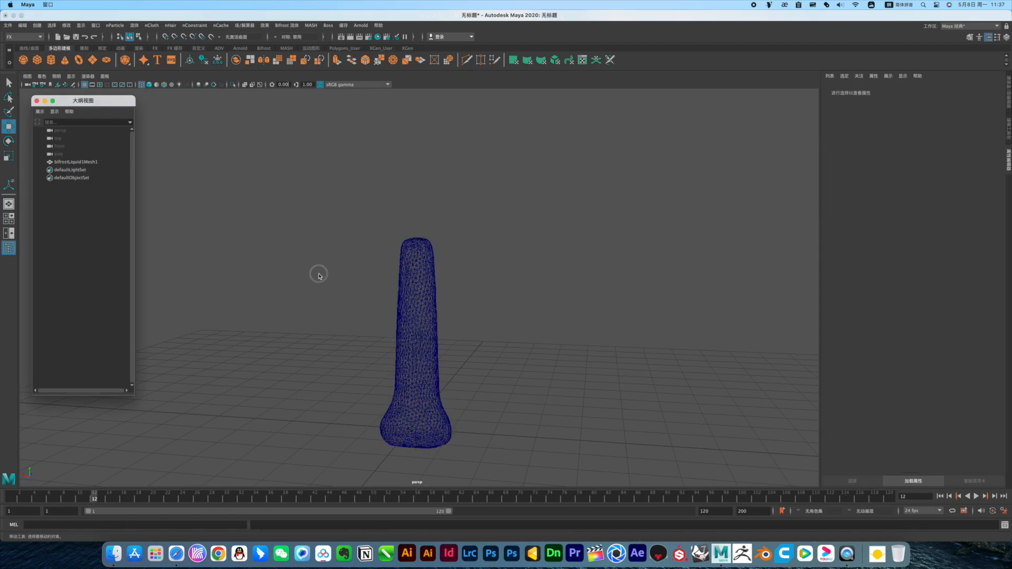
Switch the viewport to shaded display and assign a new Lambert material to the liquid mesh.
{"action": "key", "text": "5"}
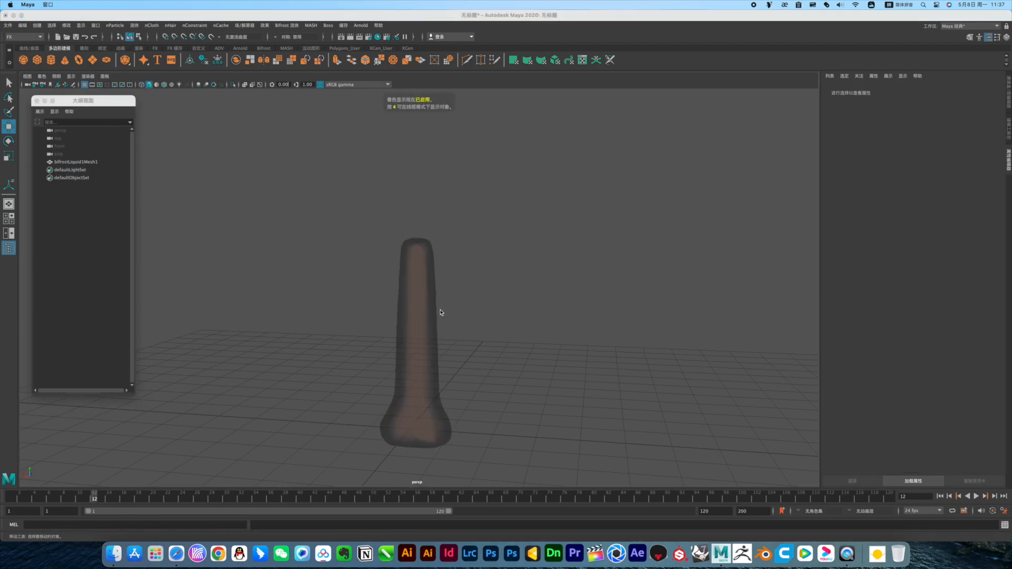
{"action": "left_click", "coordinate": [406, 283]}
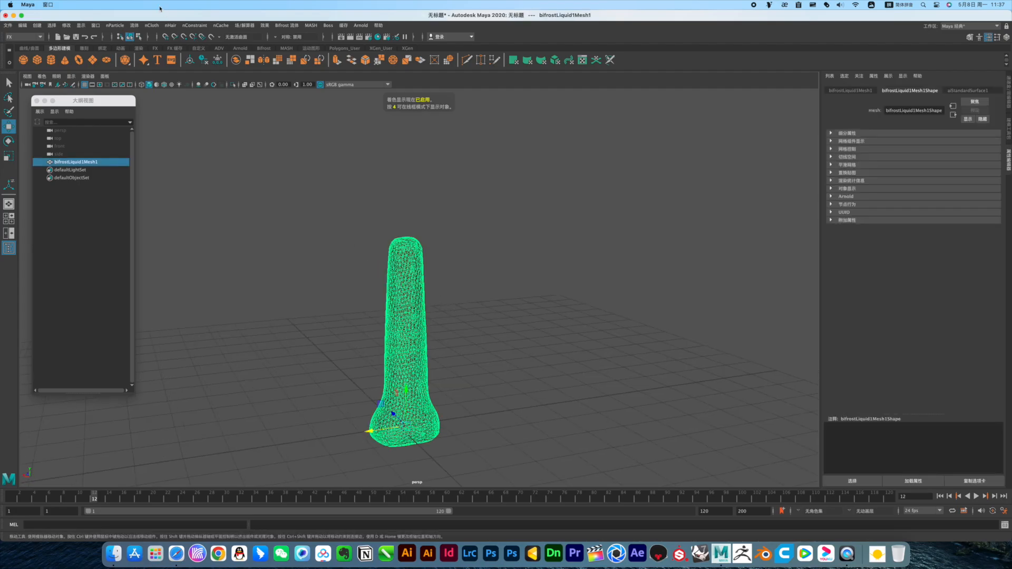
{"action": "left_click", "coordinate": [139, 48]}
{"action": "left_click", "coordinate": [161, 60]}
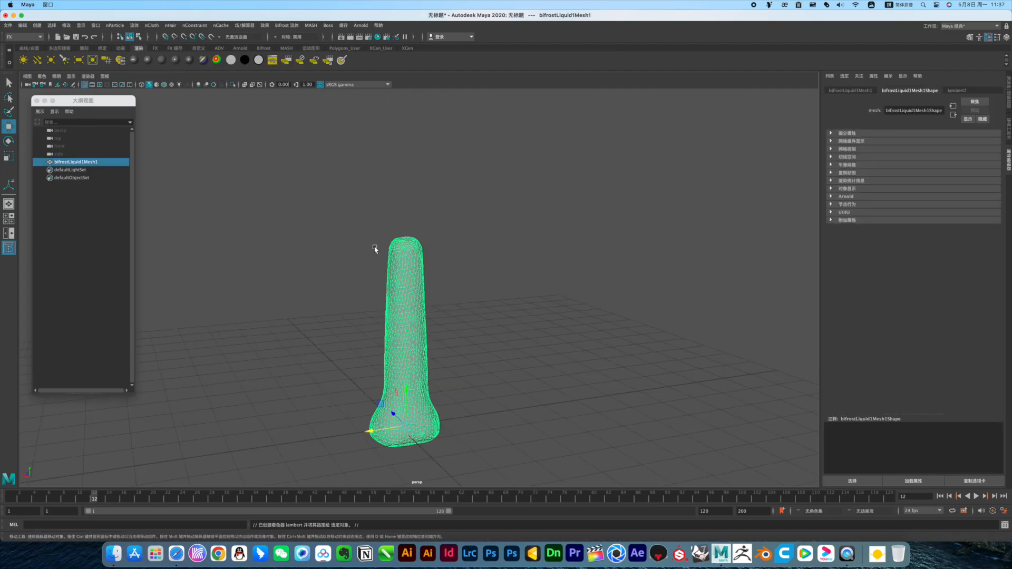
{"action": "left_click", "coordinate": [468, 260]}
{"action": "left_click_drag", "start_coordinate": [466, 259], "coordinate": [410, 246], "text": "alt"}
Set the Lambert material's colour to red with a saturation of 1.000.
{"action": "left_click", "coordinate": [431, 265]}
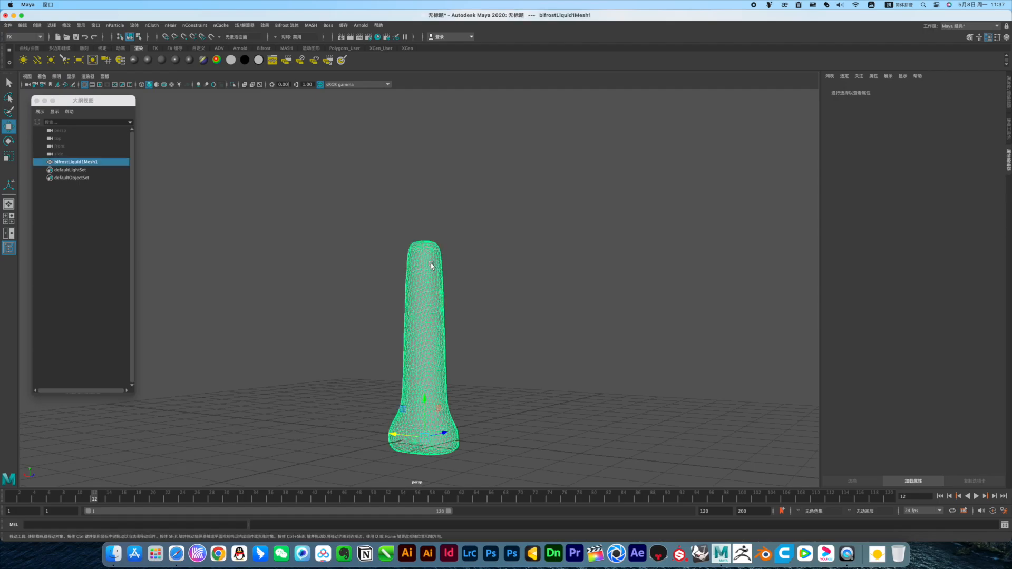
{"action": "left_click", "coordinate": [958, 91]}
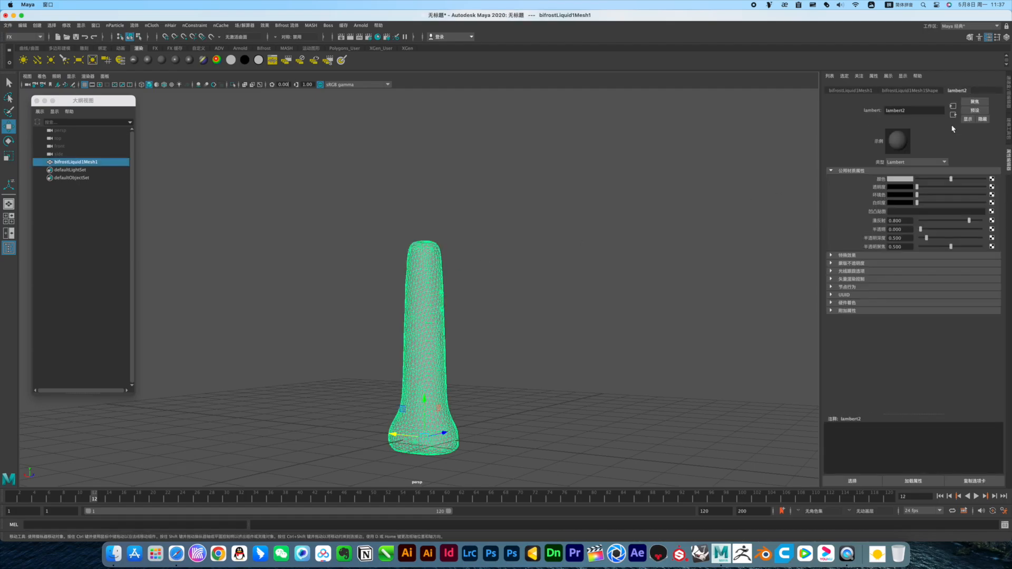
{"action": "left_click", "coordinate": [905, 179]}
{"action": "left_click", "coordinate": [936, 210]}
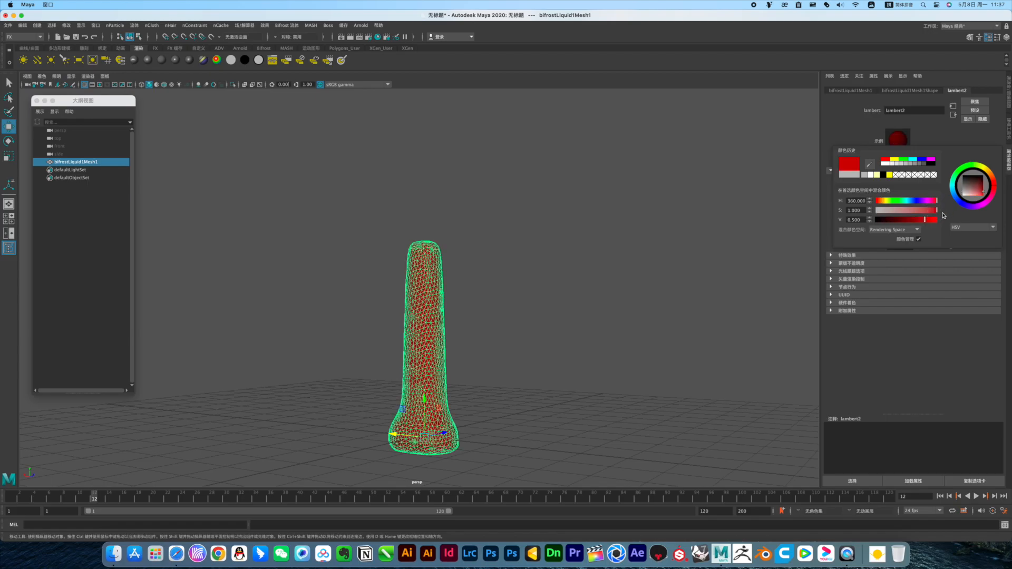
{"action": "left_click", "coordinate": [492, 320]}
{"action": "left_click_drag", "start_coordinate": [492, 319], "coordinate": [350, 230], "text": "alt"}
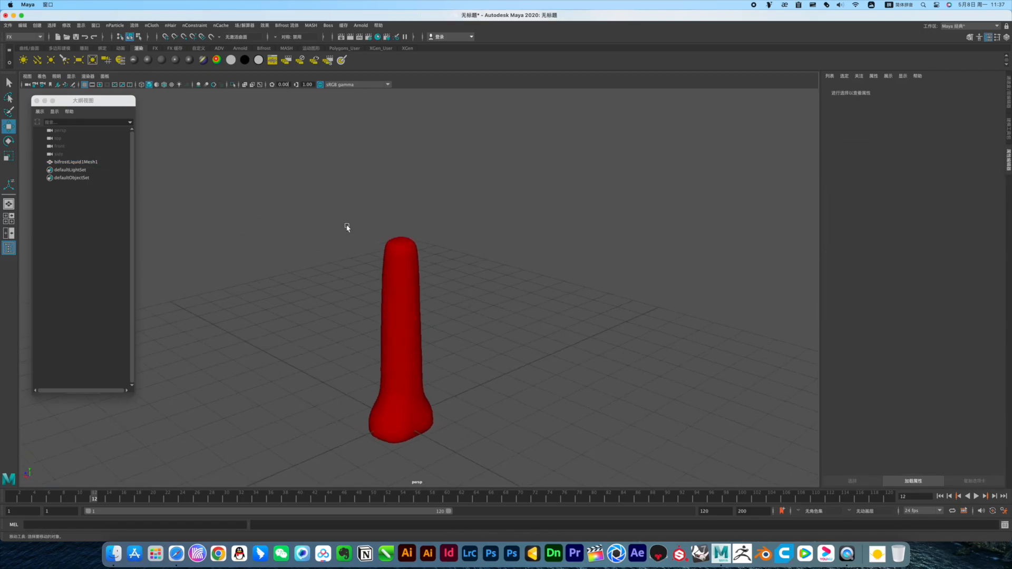
Try the anisotropic (各向异性) material type on the mesh and inspect its highlights up close.
{"action": "left_click", "coordinate": [411, 262]}
{"action": "left_click", "coordinate": [915, 163]}
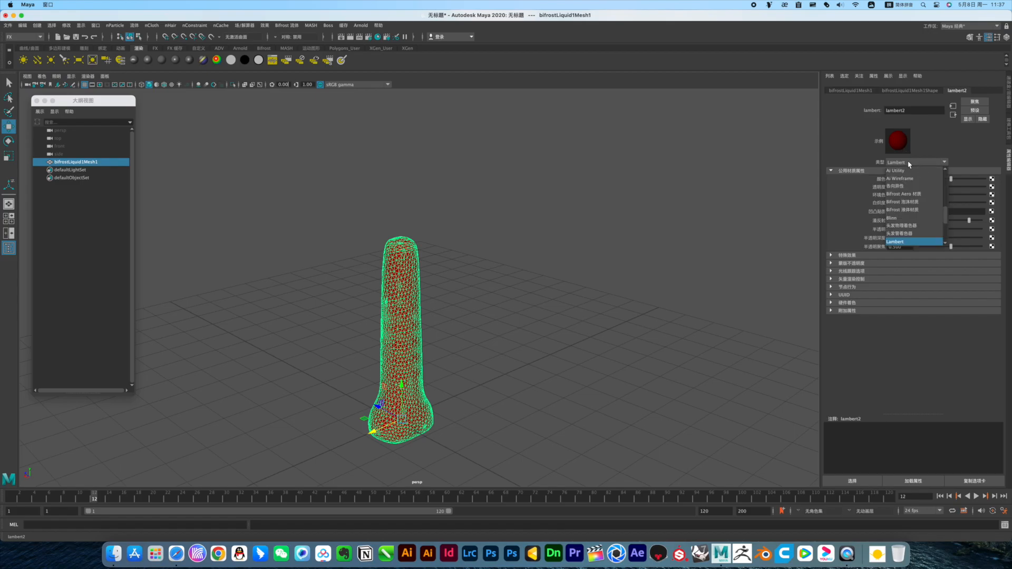
{"action": "left_click", "coordinate": [900, 185]}
{"action": "left_click", "coordinate": [538, 283]}
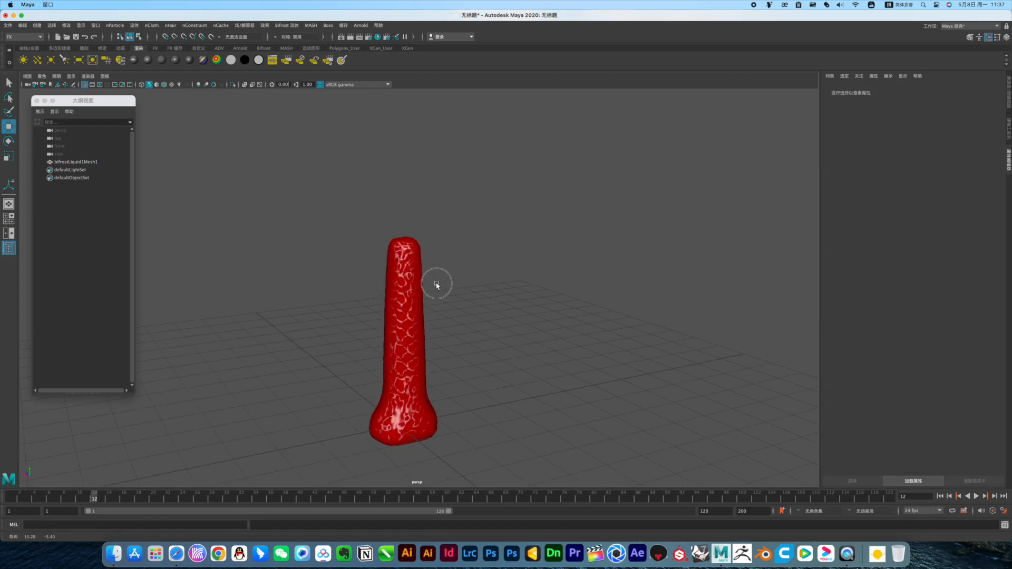
{"action": "left_click_drag", "start_coordinate": [440, 283], "coordinate": [407, 274], "text": "alt"}
{"action": "scroll", "coordinate": [429, 253], "scroll_direction": "up", "scroll_amount": 5}
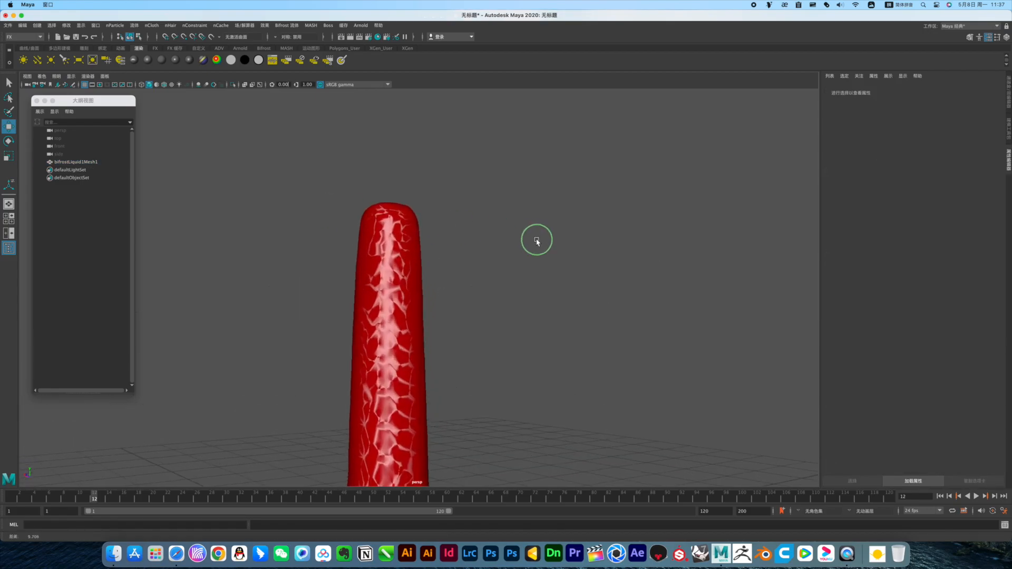
Try the Ai Switch material type on the mesh.
{"action": "left_click", "coordinate": [401, 225]}
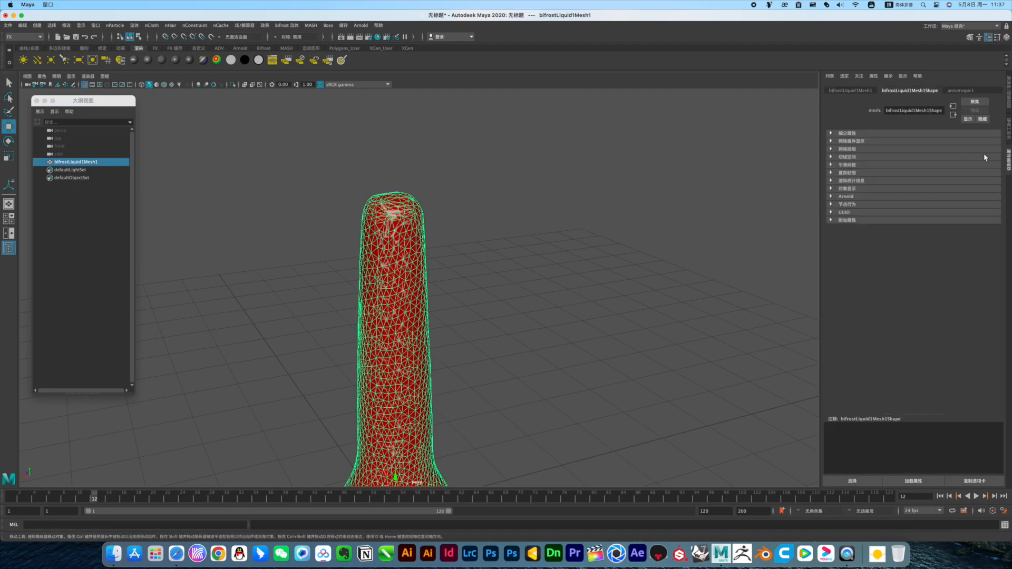
{"action": "left_click", "coordinate": [958, 90]}
{"action": "left_click", "coordinate": [917, 161]}
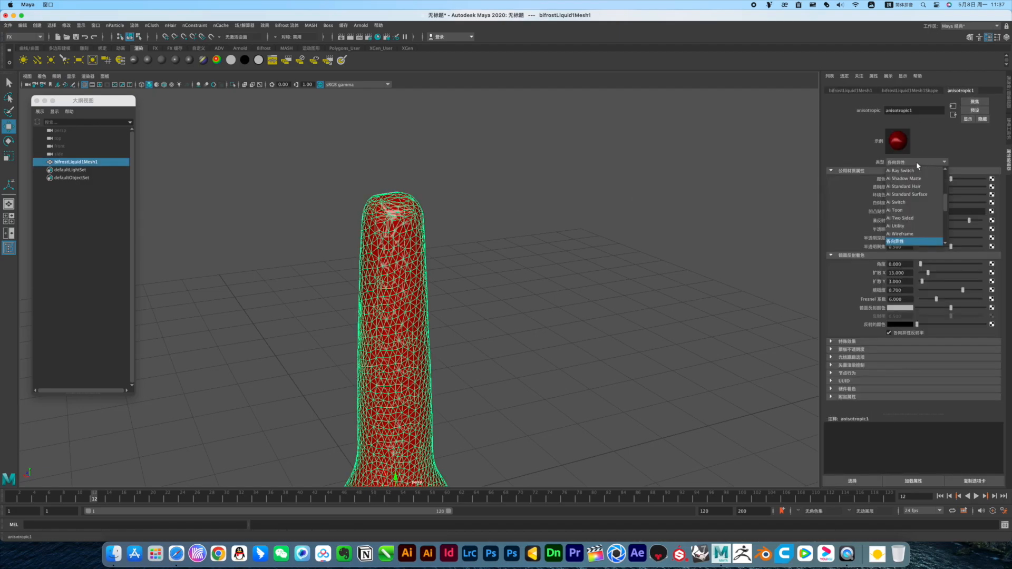
{"action": "left_click", "coordinate": [911, 202]}
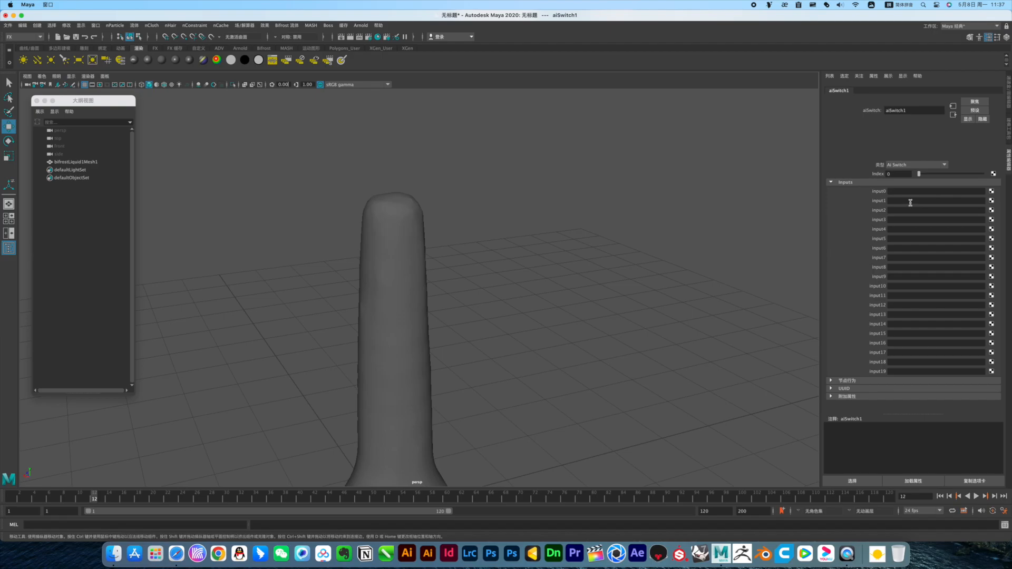
Try the Bifrost liquid material type on the mesh in place of Ai Switch.
{"action": "left_click", "coordinate": [403, 274]}
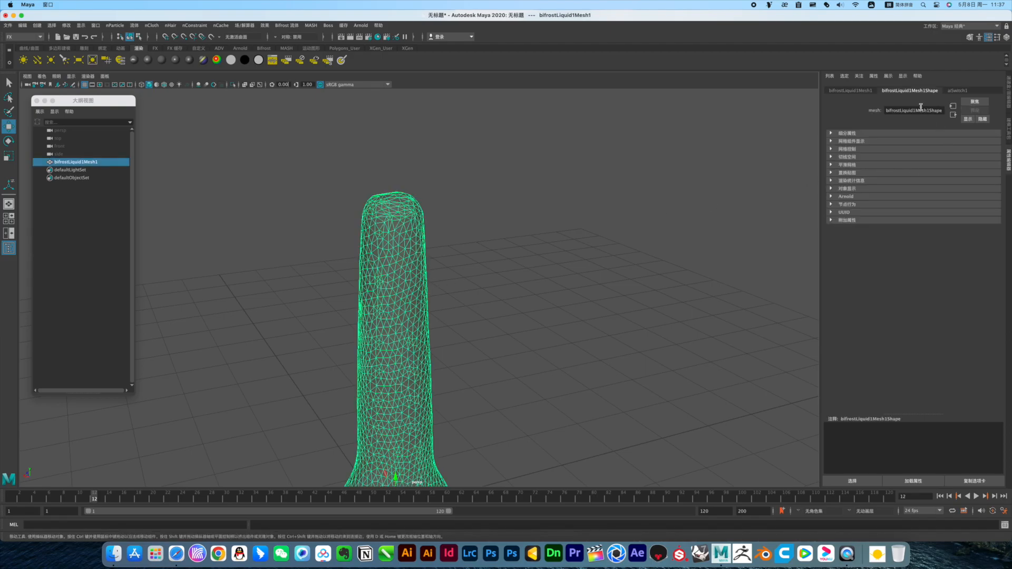
{"action": "left_click", "coordinate": [955, 93]}
{"action": "left_click", "coordinate": [916, 165]}
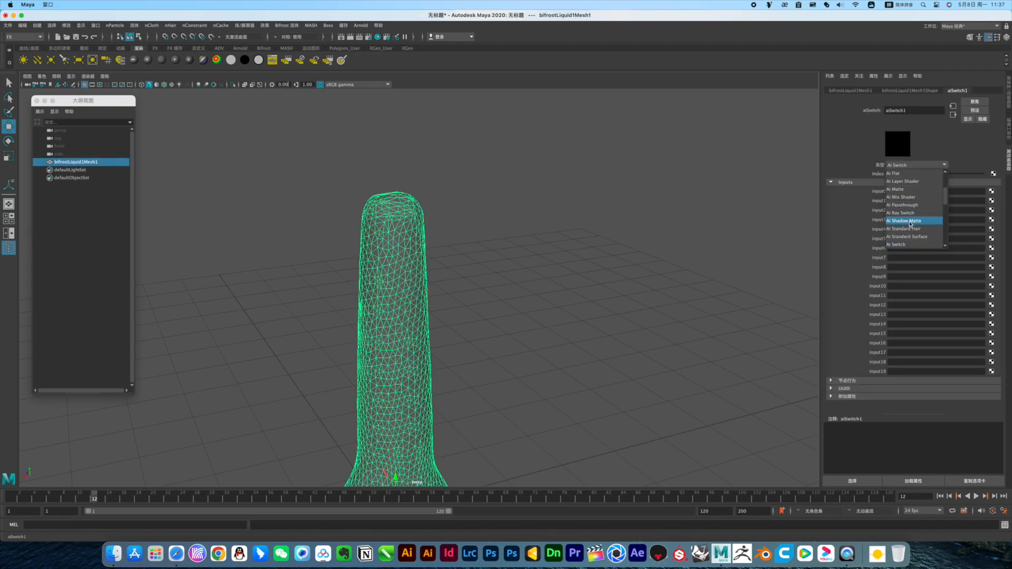
{"action": "scroll", "coordinate": [910, 224], "scroll_direction": "down", "scroll_amount": 5}
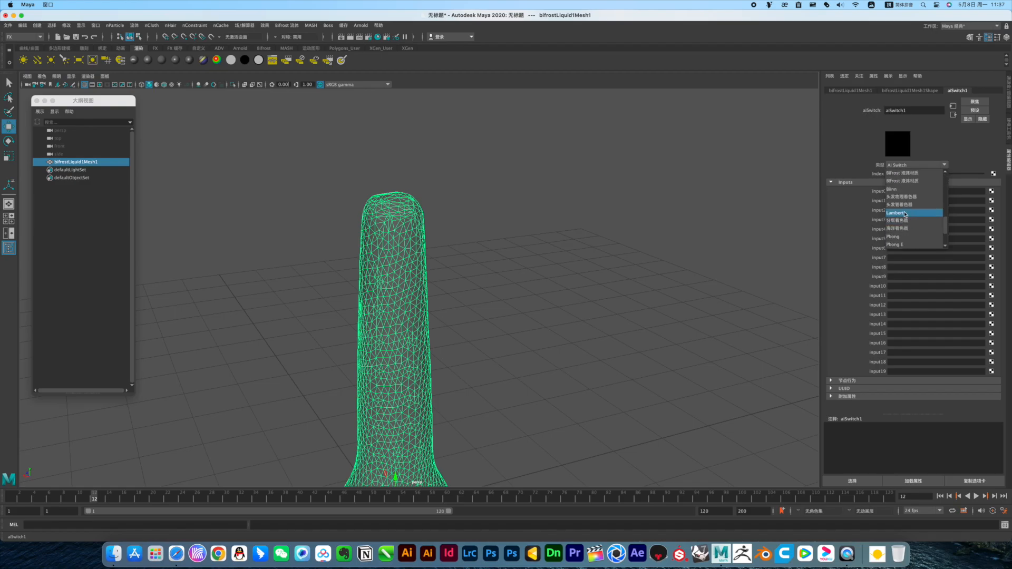
{"action": "scroll", "coordinate": [905, 214], "scroll_direction": "up", "scroll_amount": 1}
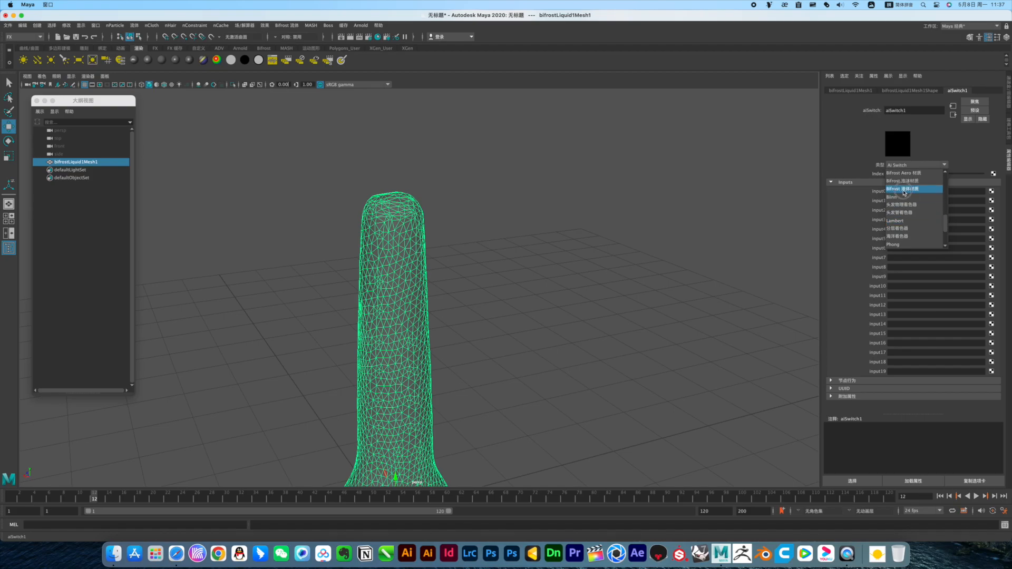
{"action": "left_click", "coordinate": [904, 189]}
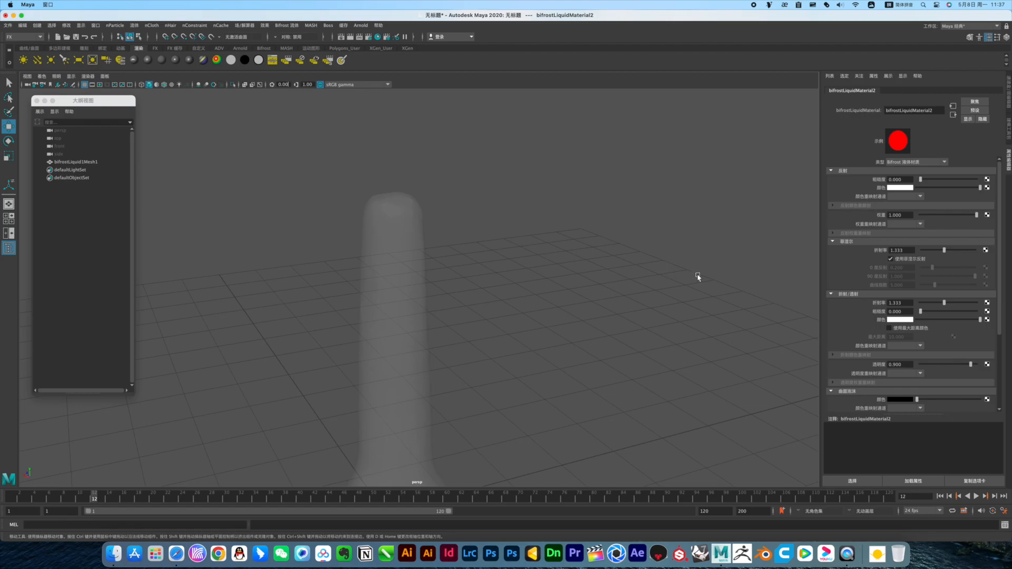
Change the mesh's material type to Phong.
{"action": "left_click_drag", "start_coordinate": [462, 299], "coordinate": [408, 323]}
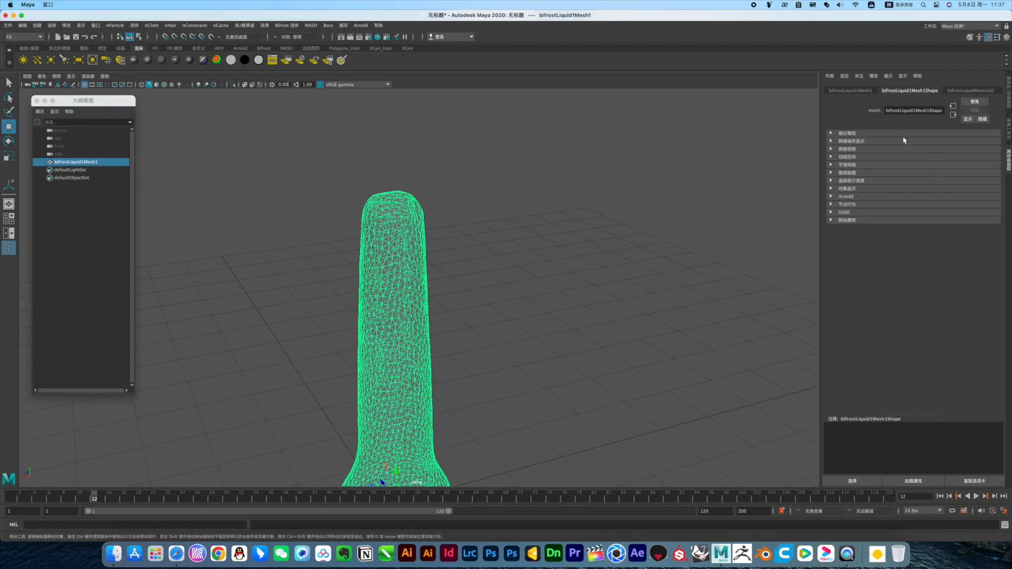
{"action": "left_click", "coordinate": [966, 91]}
{"action": "left_click", "coordinate": [933, 163]}
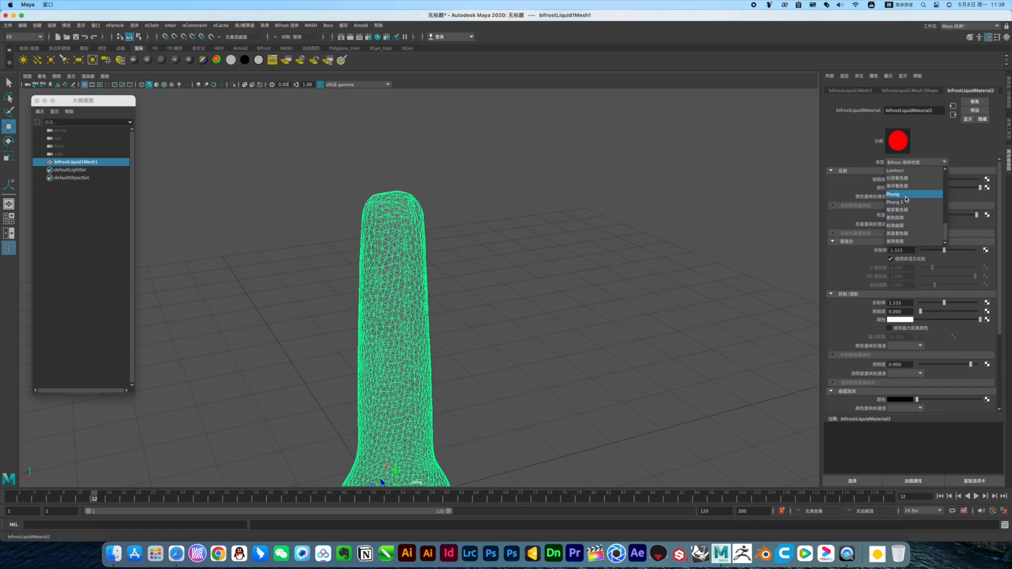
{"action": "left_click", "coordinate": [906, 199]}
{"action": "left_click", "coordinate": [523, 322]}
Set the Phong material's colour to a fully saturated red and check the shading on the whole column.
{"action": "left_click", "coordinate": [403, 274]}
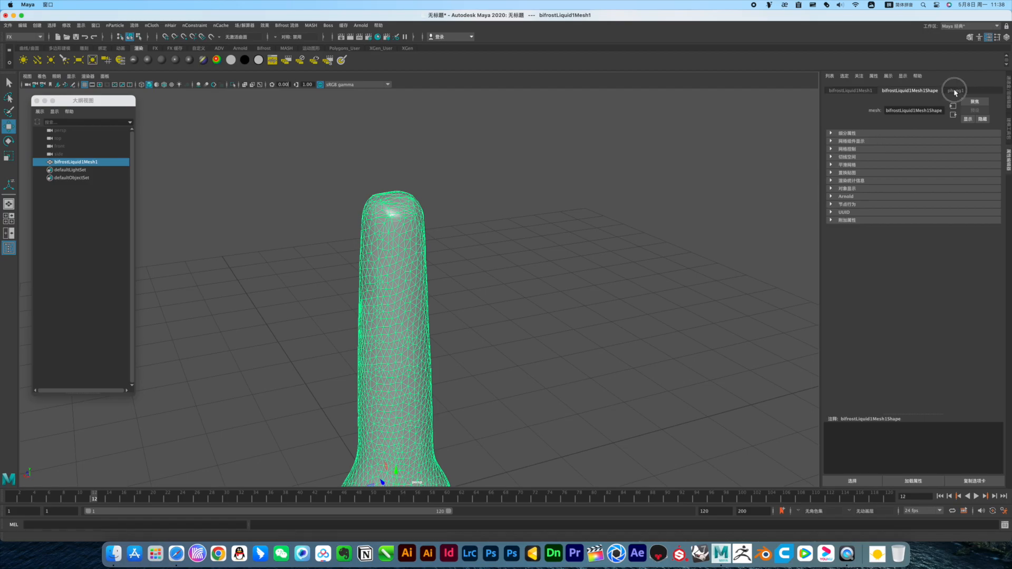
{"action": "left_click", "coordinate": [955, 91]}
{"action": "left_click", "coordinate": [905, 182]}
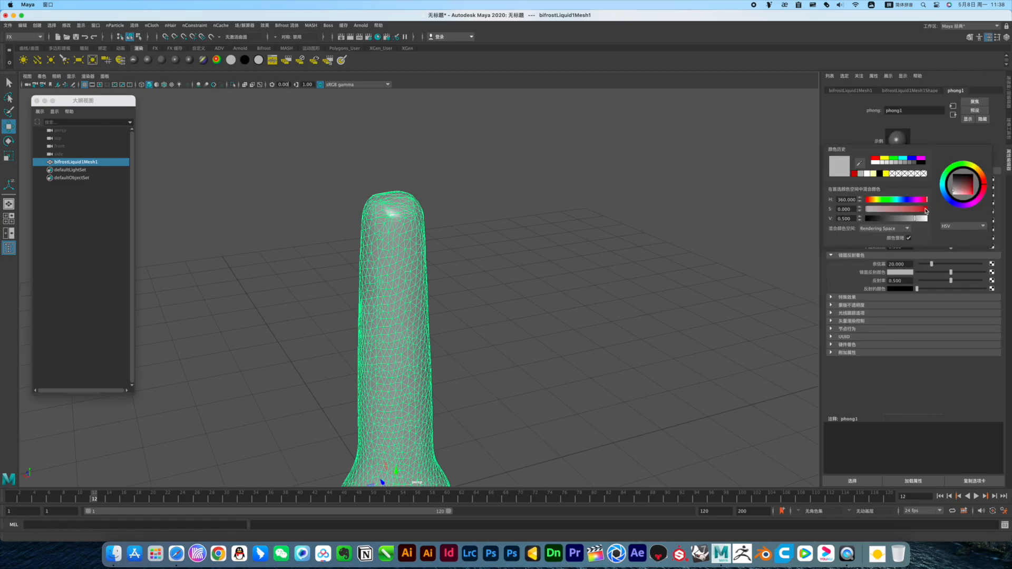
{"action": "left_click", "coordinate": [926, 210]}
{"action": "left_click", "coordinate": [544, 301]}
{"action": "left_click_drag", "start_coordinate": [544, 301], "coordinate": [606, 312], "text": "alt"}
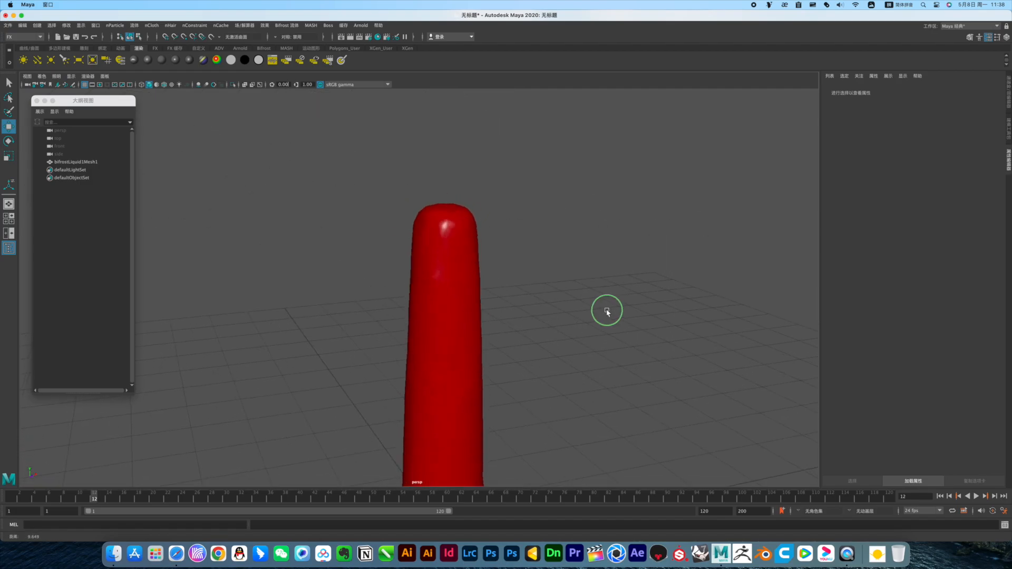
{"action": "right_click_drag", "start_coordinate": [607, 311], "coordinate": [463, 321], "text": "alt"}
{"action": "mouse_move", "coordinate": [462, 320]}
{"action": "left_mouse_down", "text": "alt"}
{"action": "mouse_move", "coordinate": [422, 317]}
{"action": "mouse_move", "coordinate": [454, 320]}
{"action": "left_mouse_up", "text": "alt"}
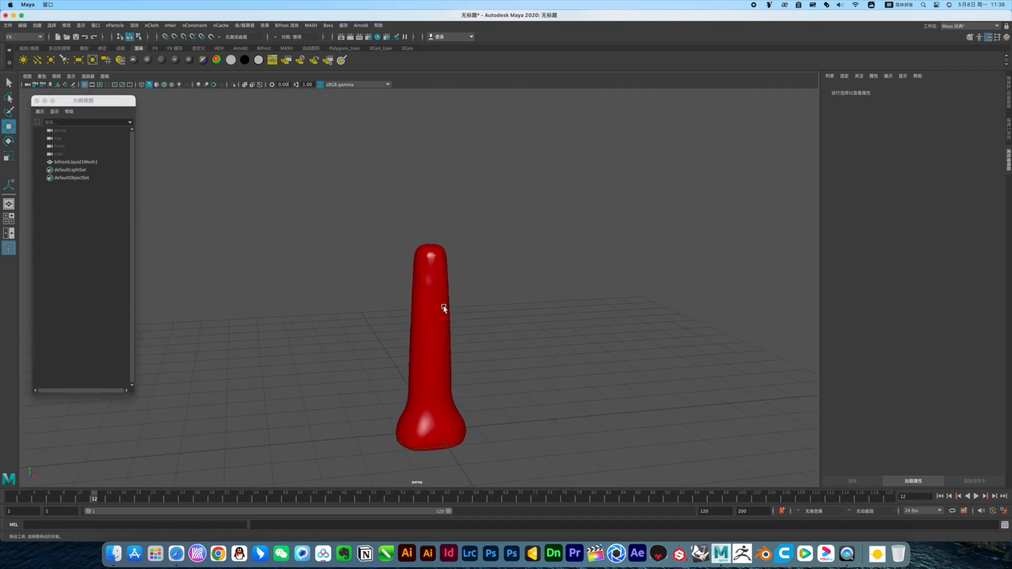
Create a polygon cylinder, move it above the column's tip and scale it down uniformly to about 0.033.
{"action": "left_click", "coordinate": [60, 48]}
{"action": "left_click", "coordinate": [51, 59]}
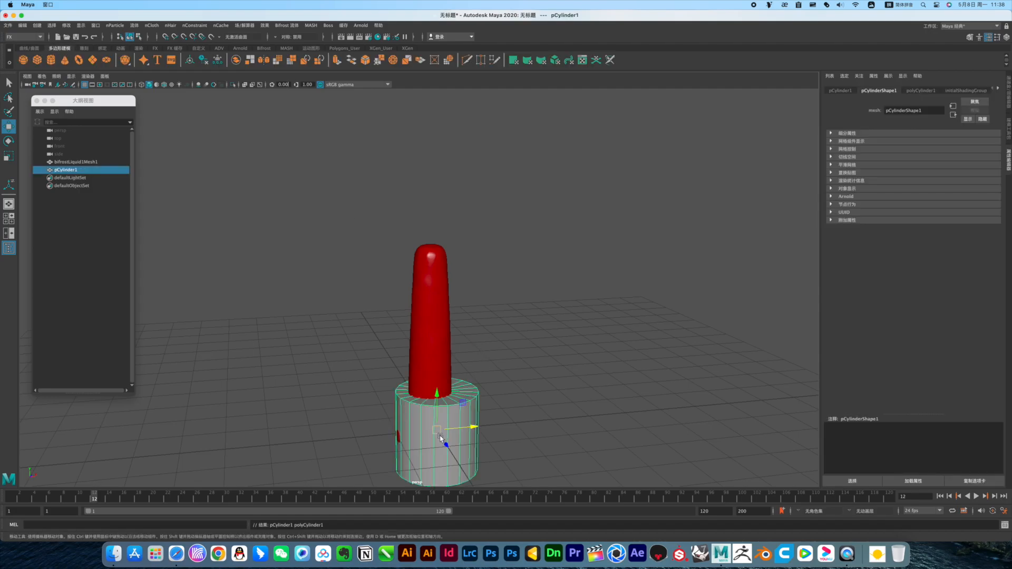
{"action": "left_click_drag", "start_coordinate": [440, 396], "coordinate": [367, 221]}
{"action": "key", "text": "r"}
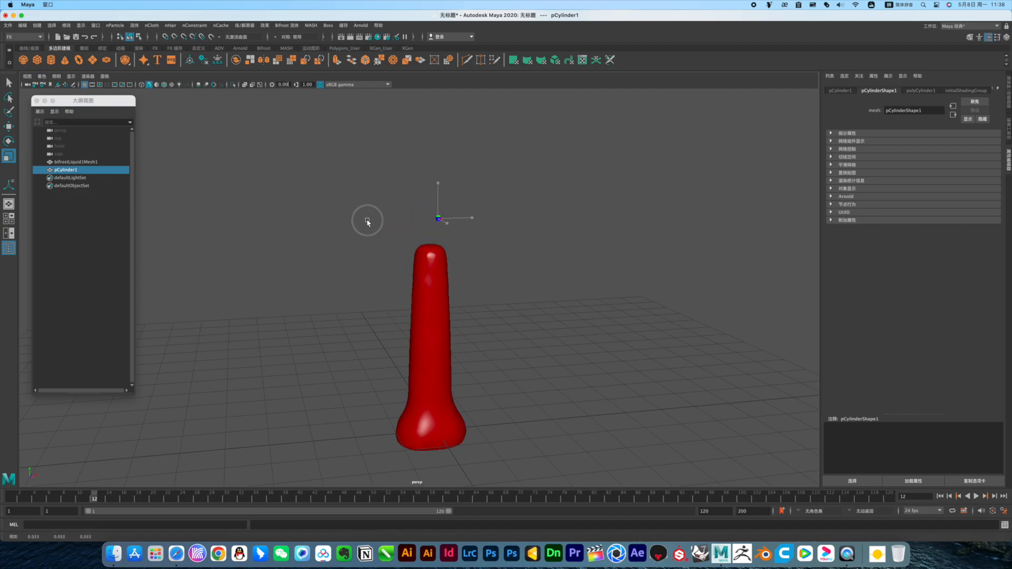
{"action": "right_click_drag", "start_coordinate": [407, 197], "coordinate": [663, 234], "text": "alt"}
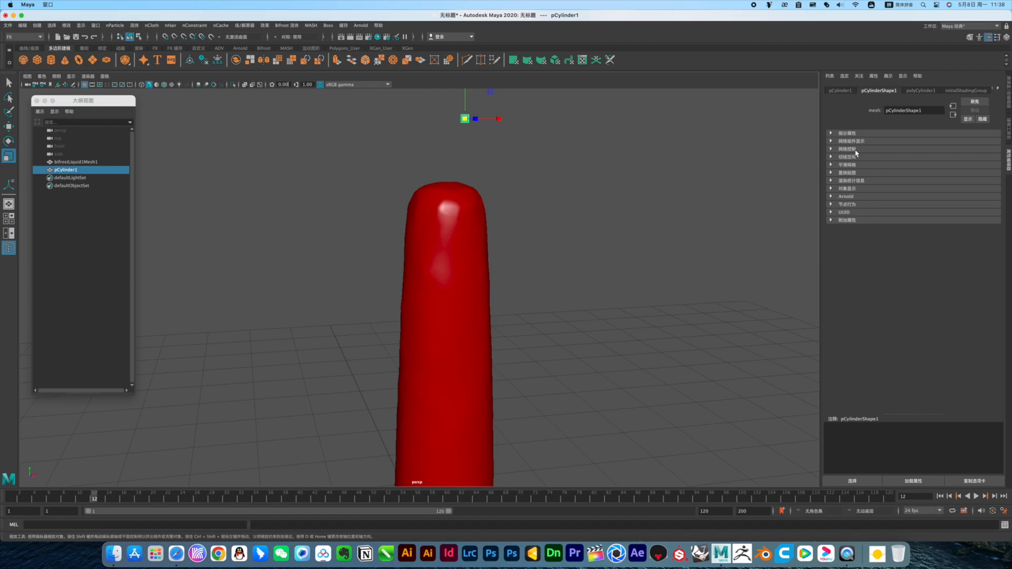
Set the cylinder's height subdivisions to 16 and scale it into a thin wick, about 0.161 in Y and 0.017 in X and Z.
{"action": "left_click", "coordinate": [923, 92]}
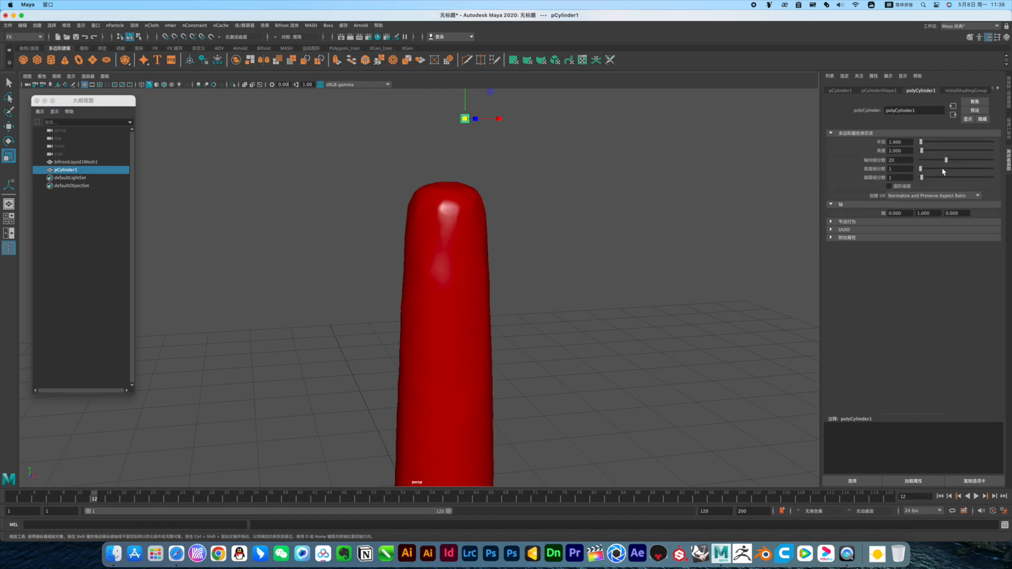
{"action": "right_click_drag", "start_coordinate": [548, 146], "coordinate": [474, 152], "text": "alt"}
{"action": "middle_click_drag", "start_coordinate": [520, 156], "coordinate": [552, 182], "text": "alt"}
{"action": "left_click_drag", "start_coordinate": [493, 154], "coordinate": [498, 131]}
{"action": "left_click_drag", "start_coordinate": [491, 188], "coordinate": [479, 192]}
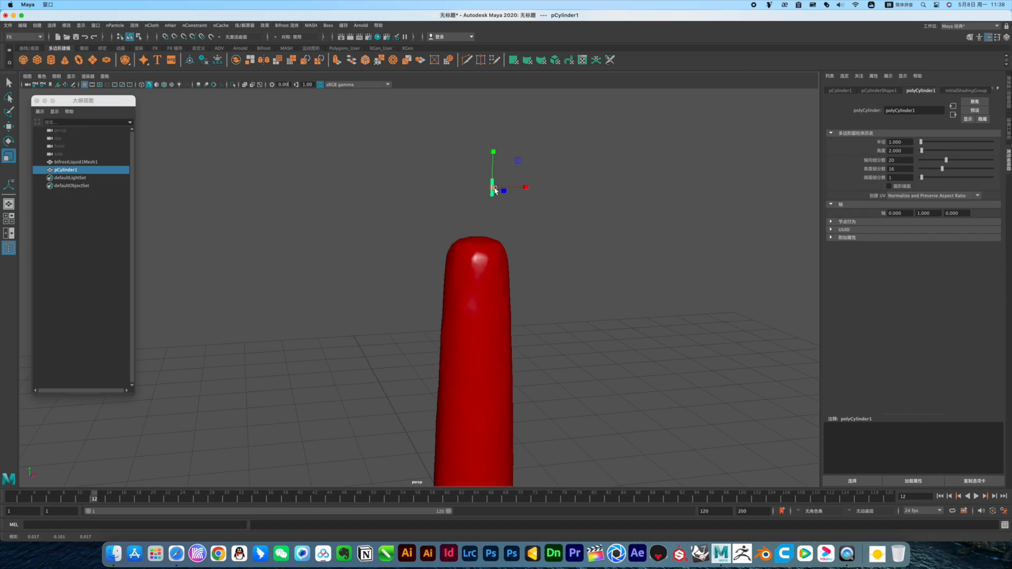
Centre the thin cylinder over the column and lower it onto the tip, using the four-view layout.
{"action": "left_click_drag", "start_coordinate": [524, 231], "coordinate": [546, 237], "text": "alt"}
{"action": "key", "text": "w"}
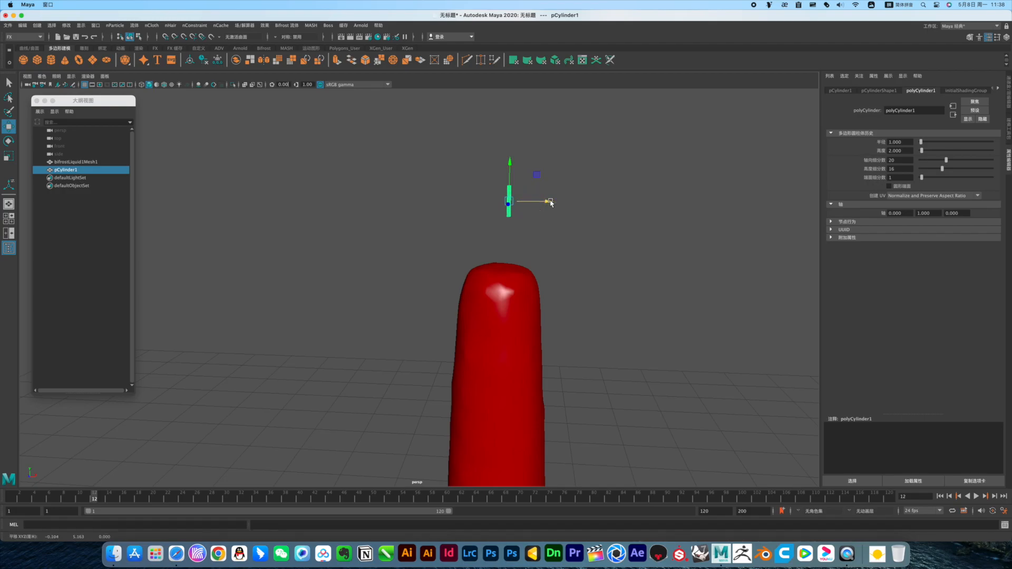
{"action": "key", "text": "space"}
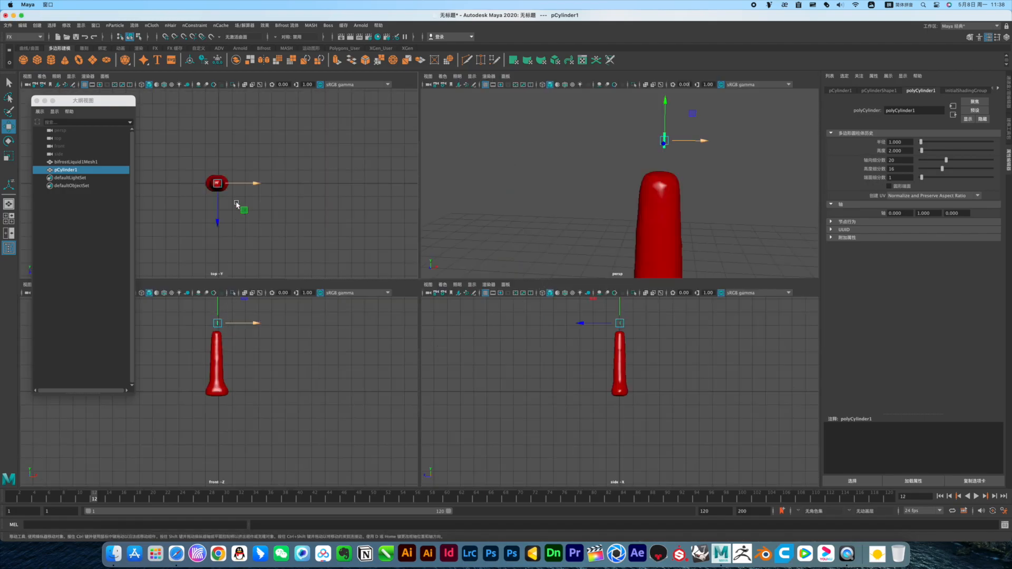
{"action": "left_click_drag", "start_coordinate": [221, 324], "coordinate": [218, 329]}
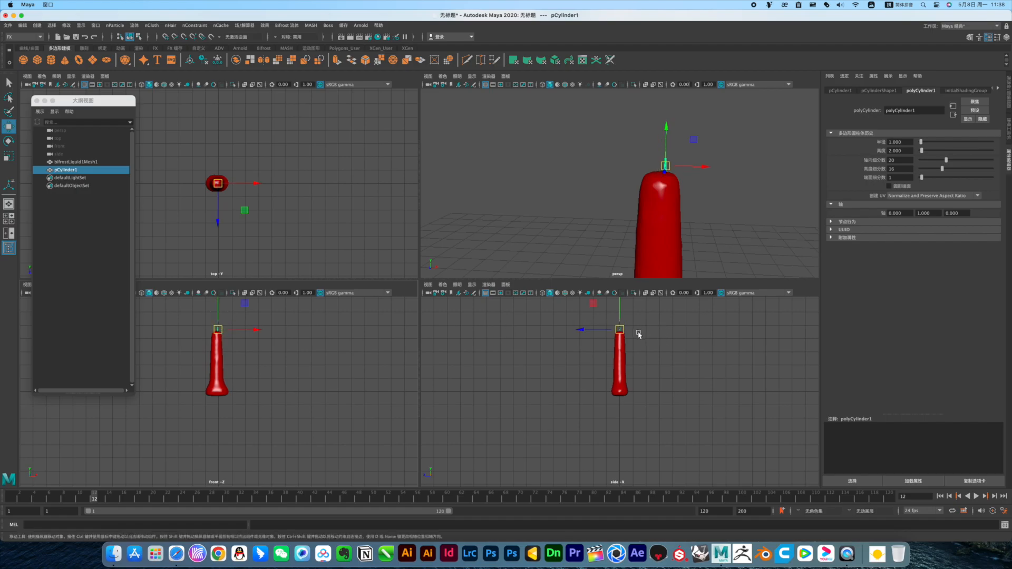
Check from several angles how the wick sits in the column's tip, and leave the wick selected.
{"action": "key", "text": "space"}
{"action": "left_click_drag", "start_coordinate": [612, 275], "coordinate": [554, 300], "text": "alt"}
{"action": "key", "text": "f"}
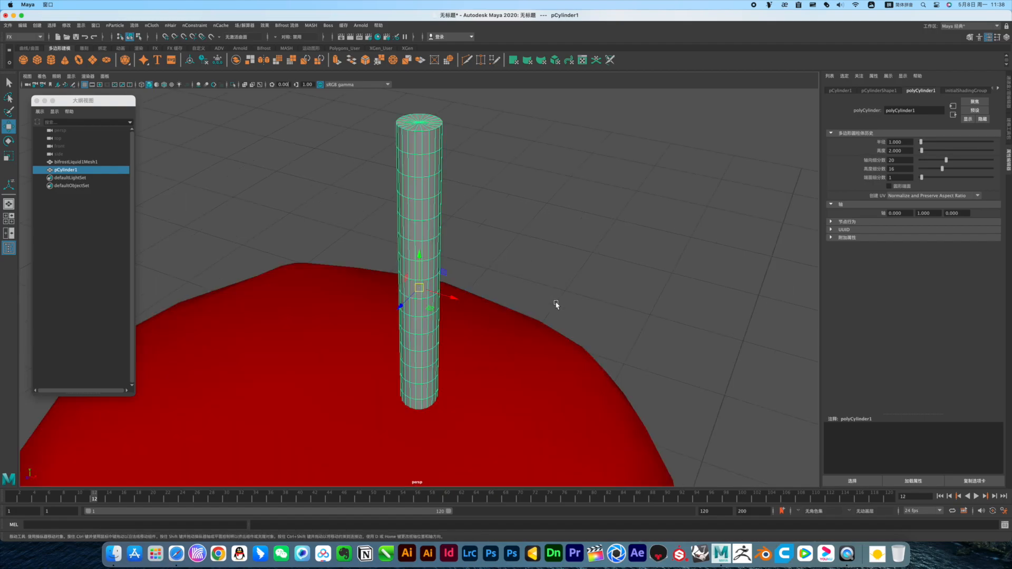
{"action": "right_click_drag", "start_coordinate": [653, 315], "coordinate": [373, 278], "text": "alt"}
{"action": "left_click_drag", "start_coordinate": [376, 290], "coordinate": [365, 307], "text": "alt"}
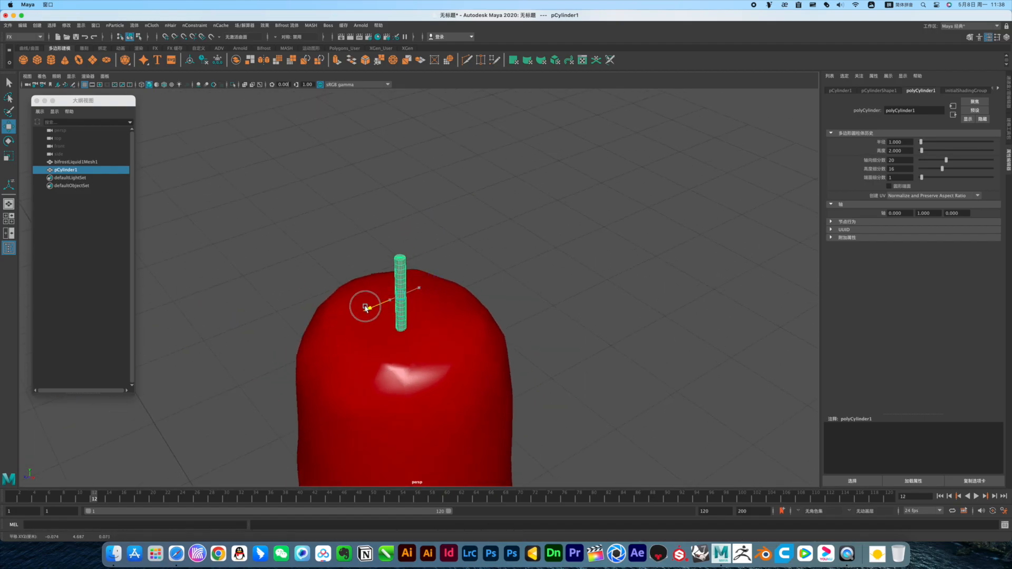
{"action": "left_click_drag", "start_coordinate": [440, 327], "coordinate": [409, 271], "text": "alt"}
{"action": "left_click", "coordinate": [486, 268]}
{"action": "left_click", "coordinate": [414, 280]}
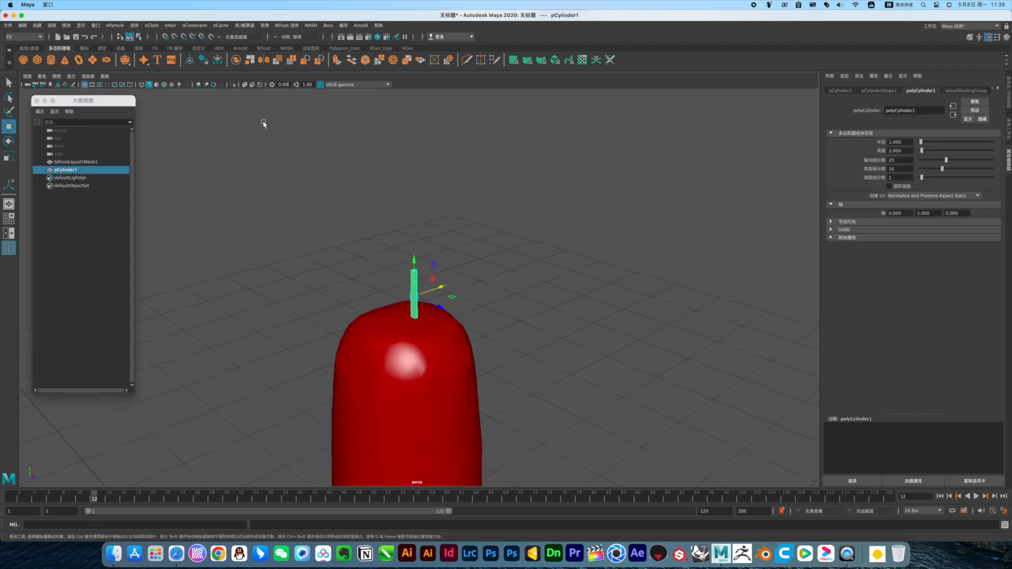
Assign a new Lambert material to the wick and set its colour to black.
{"action": "left_click", "coordinate": [139, 48]}
{"action": "left_click", "coordinate": [161, 60]}
{"action": "left_click", "coordinate": [903, 182]}
{"action": "left_click_drag", "start_coordinate": [871, 219], "coordinate": [860, 218]}
{"action": "left_click", "coordinate": [471, 289]}
{"action": "left_click_drag", "start_coordinate": [472, 288], "coordinate": [435, 282], "text": "alt"}
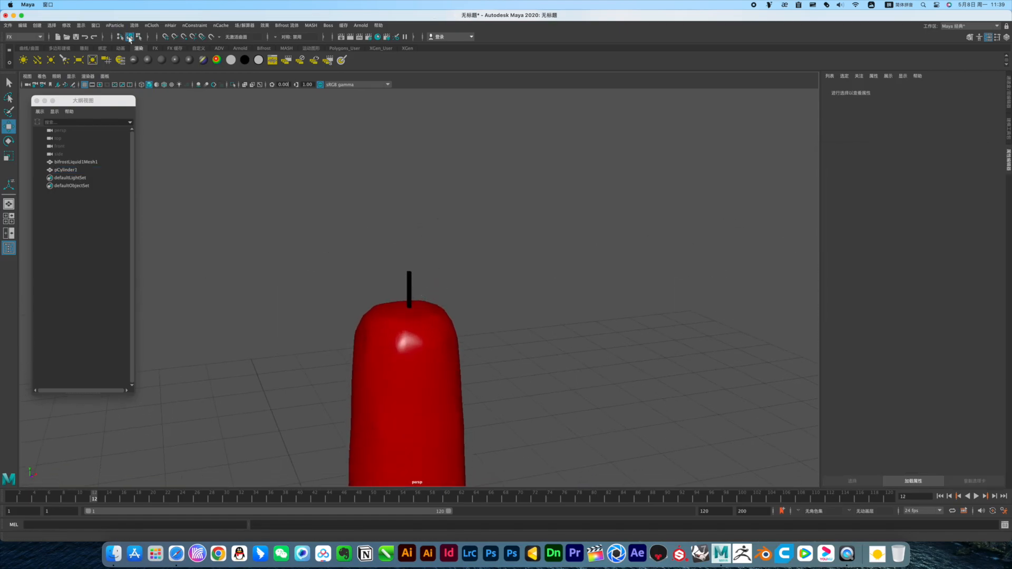
Create a 3D fluid container in the scene.
{"action": "left_click", "coordinate": [117, 26]}
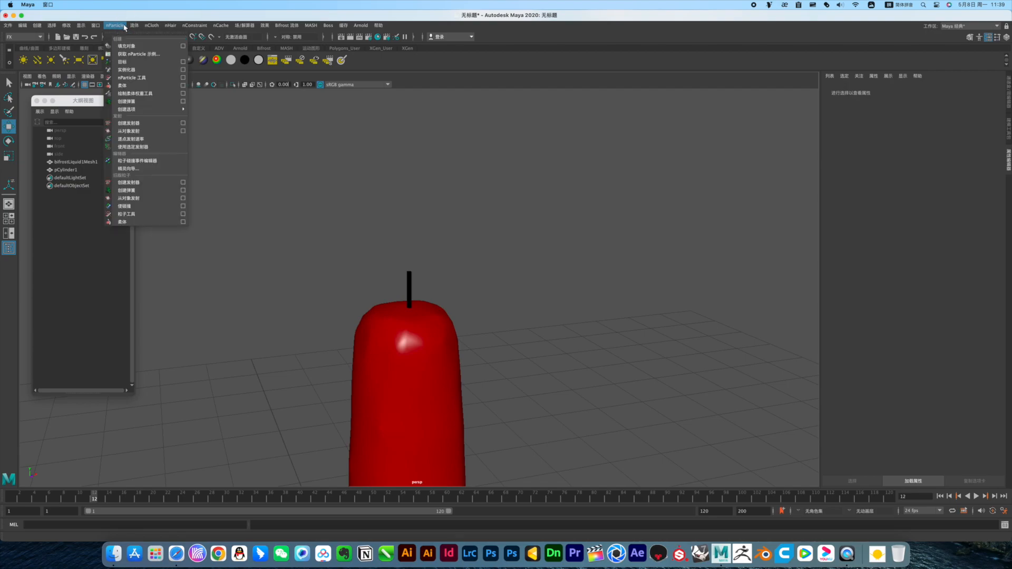
{"action": "mouse_move", "coordinate": [135, 26]}
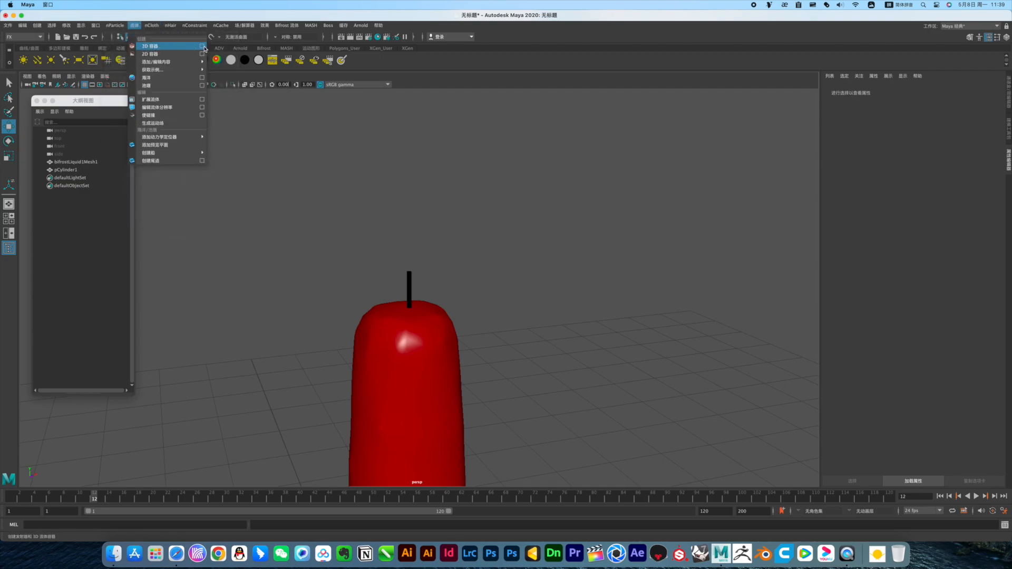
{"action": "left_click", "coordinate": [203, 46]}
{"action": "left_click", "coordinate": [596, 291]}
{"action": "right_click_drag", "start_coordinate": [535, 337], "coordinate": [509, 299], "text": "alt"}
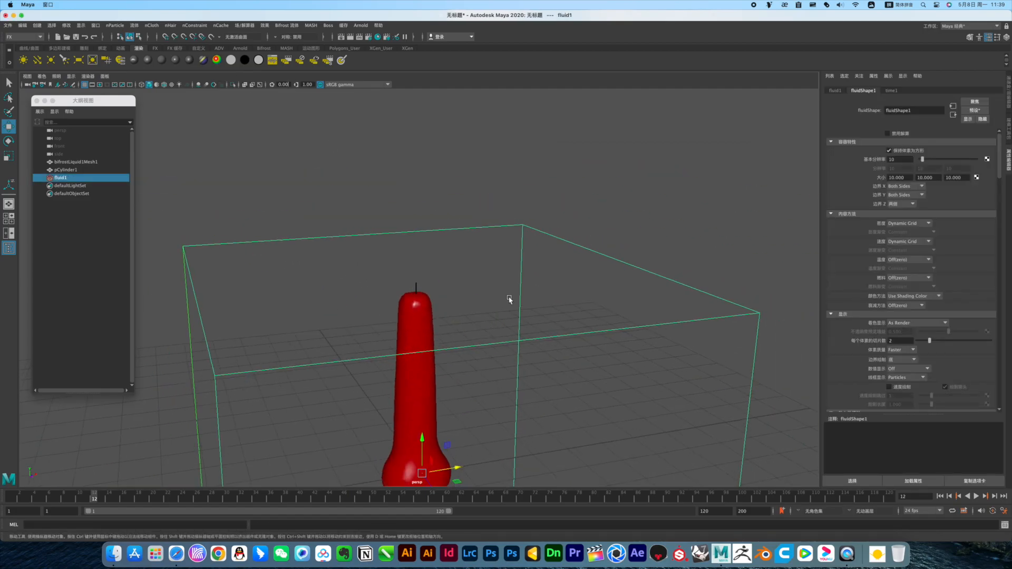
Set the fluid container's size to 3 in X, 4 in Y and 3 in Z.
{"action": "left_click_drag", "start_coordinate": [908, 178], "coordinate": [836, 176]}
{"action": "type", "text": "3"}
{"action": "left_click_drag", "start_coordinate": [964, 178], "coordinate": [921, 180]}
{"action": "type", "text": "34"}
{"action": "left_click", "coordinate": [955, 178]}
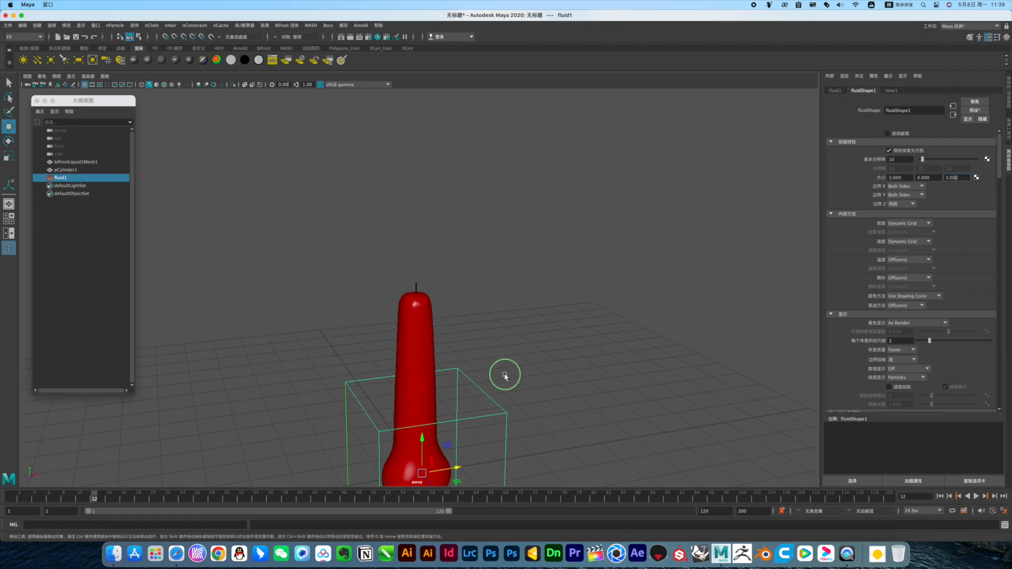
Raise the fluid container until its base lies slightly below the column's tip and it encloses the wick.
{"action": "middle_click_drag", "start_coordinate": [422, 404], "coordinate": [391, 206]}
{"action": "left_click_drag", "start_coordinate": [391, 205], "coordinate": [386, 218]}
{"action": "left_click_drag", "start_coordinate": [419, 299], "coordinate": [257, 233], "text": "alt"}
{"action": "right_click_drag", "start_coordinate": [258, 234], "coordinate": [495, 277], "text": "alt"}
{"action": "middle_click_drag", "start_coordinate": [440, 271], "coordinate": [546, 285], "text": "alt"}
{"action": "right_click_drag", "start_coordinate": [488, 283], "coordinate": [530, 292], "text": "alt"}
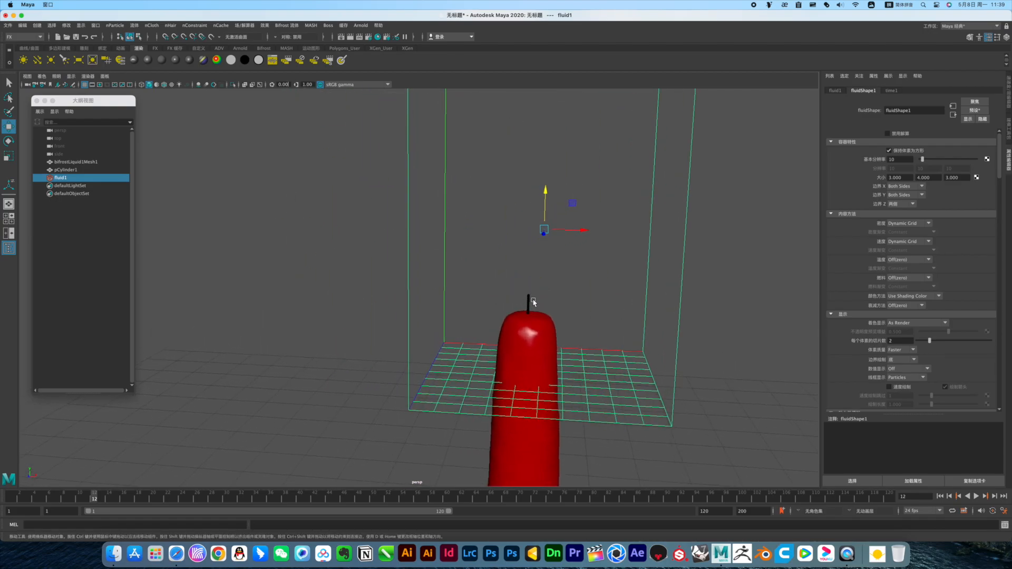
Make the wick emit fluid into the container using Emit from Object.
{"action": "left_click", "coordinate": [531, 303]}
{"action": "left_click", "coordinate": [135, 25]}
{"action": "mouse_move", "coordinate": [193, 56]}
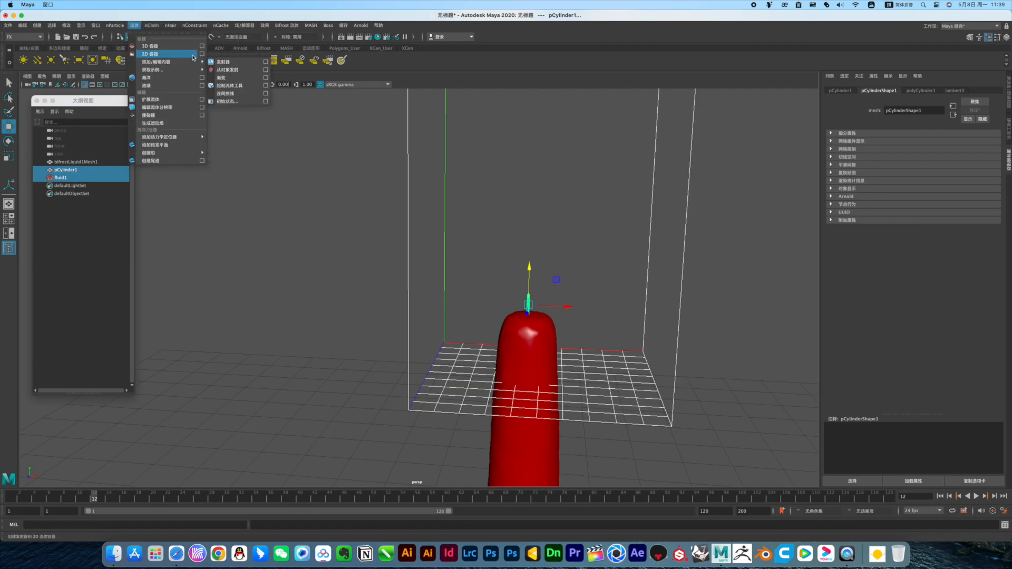
{"action": "left_click", "coordinate": [227, 70]}
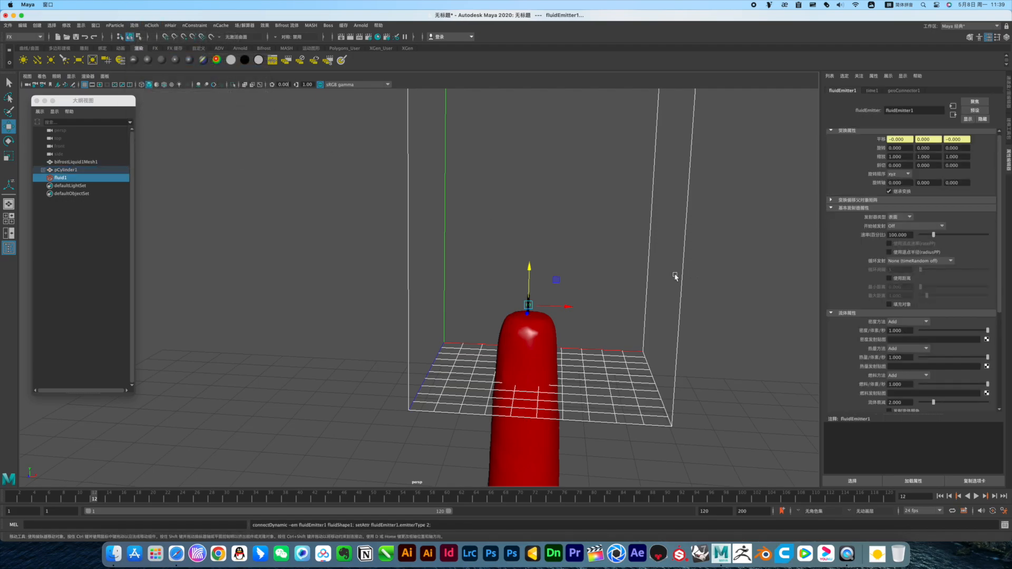
{"action": "left_click_drag", "start_coordinate": [713, 323], "coordinate": [730, 316], "text": "alt"}
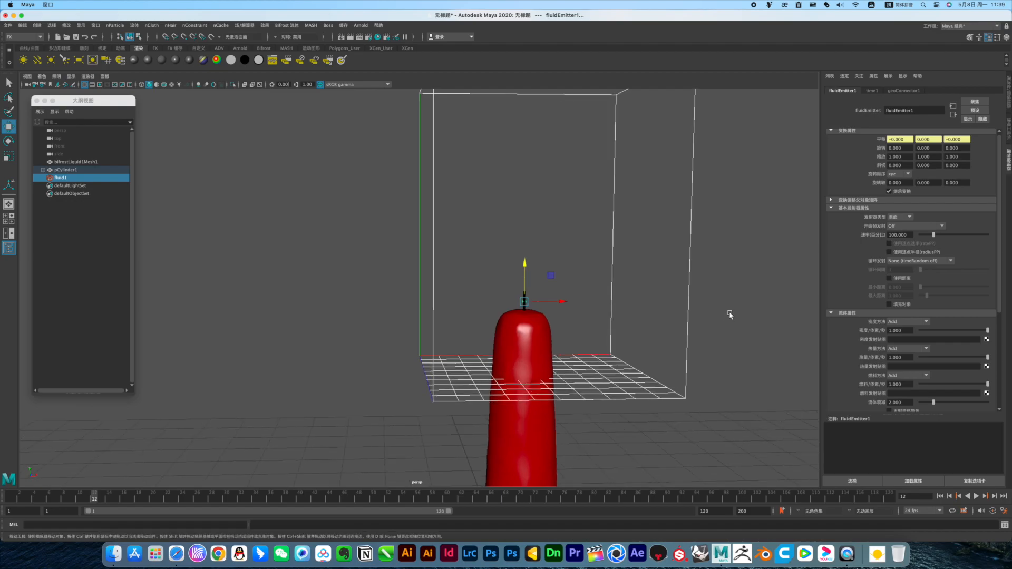
{"action": "left_click", "coordinate": [724, 312]}
Select the fluid container and play the simulation to check the smoke around the wick.
{"action": "left_click", "coordinate": [600, 373]}
{"action": "left_click_drag", "start_coordinate": [601, 373], "coordinate": [549, 327], "text": "alt"}
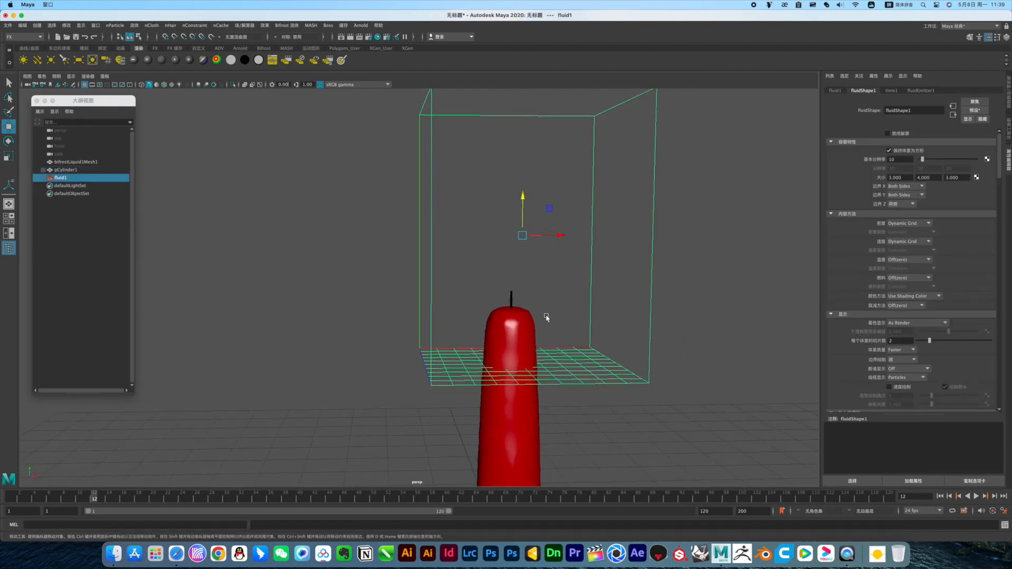
{"action": "left_click_drag", "start_coordinate": [524, 195], "coordinate": [508, 297], "text": "alt"}
{"action": "right_click_drag", "start_coordinate": [507, 296], "coordinate": [781, 402], "text": "alt"}
{"action": "left_click", "coordinate": [976, 496]}
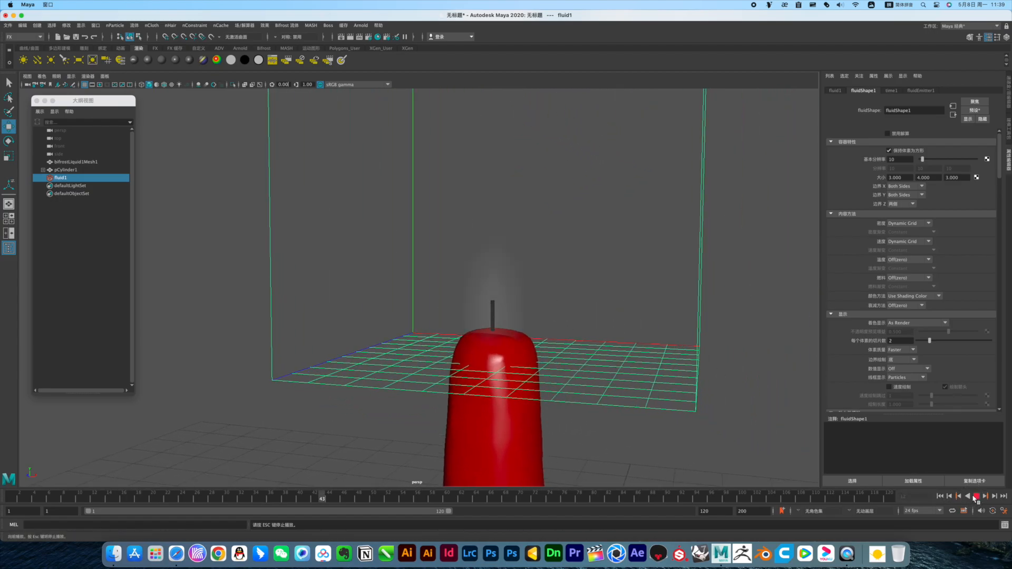
{"action": "left_click", "coordinate": [976, 496]}
Set the fluid's base resolution to 60 and replay the simulation from the first frame.
{"action": "right_click_drag", "start_coordinate": [537, 255], "coordinate": [483, 248], "text": "alt"}
{"action": "middle_click_drag", "start_coordinate": [483, 249], "coordinate": [706, 217], "text": "alt"}
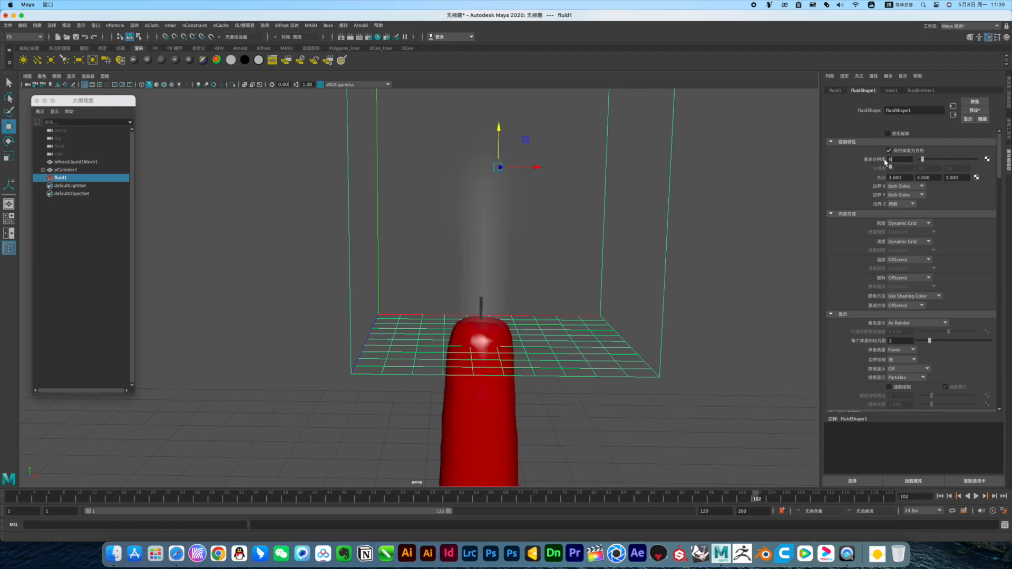
{"action": "key", "text": "Return"}
{"action": "scroll", "coordinate": [728, 383], "scroll_direction": "up", "scroll_amount": 1}
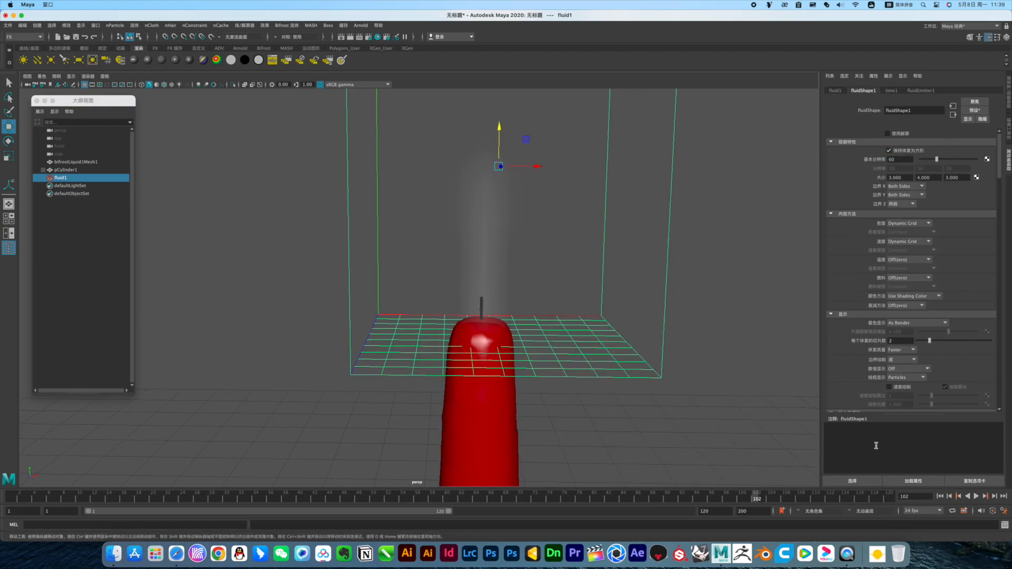
{"action": "left_click", "coordinate": [940, 496]}
{"action": "left_click", "coordinate": [976, 496]}
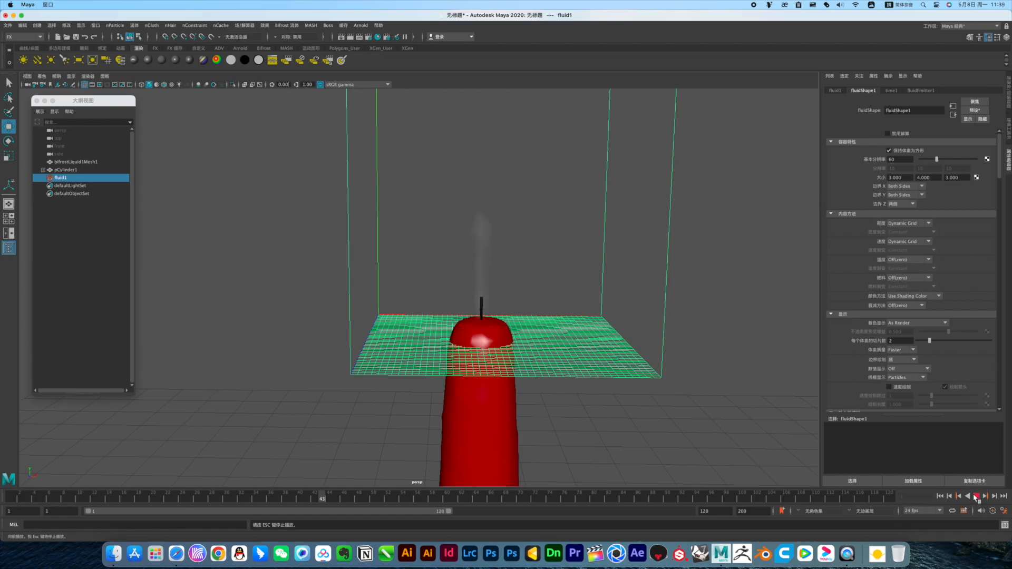
{"action": "left_click", "coordinate": [975, 496]}
Set the fluid's temperature method to Dynamic Grid and replay the simulation from the first frame.
{"action": "left_click_drag", "start_coordinate": [693, 309], "coordinate": [574, 361], "text": "alt"}
{"action": "right_click_drag", "start_coordinate": [574, 360], "coordinate": [601, 362], "text": "alt"}
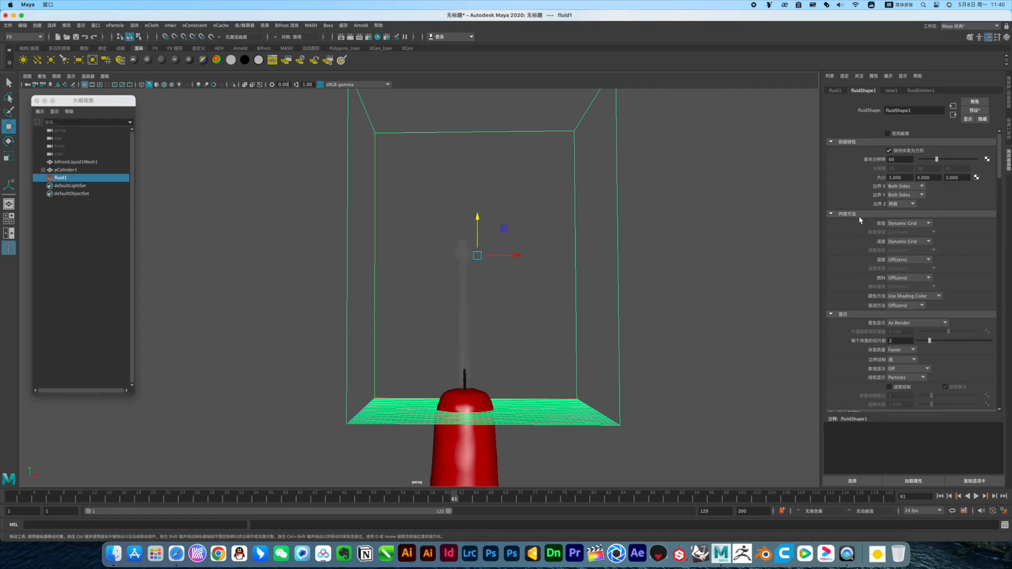
{"action": "left_click", "coordinate": [912, 261]}
{"action": "left_click", "coordinate": [912, 285]}
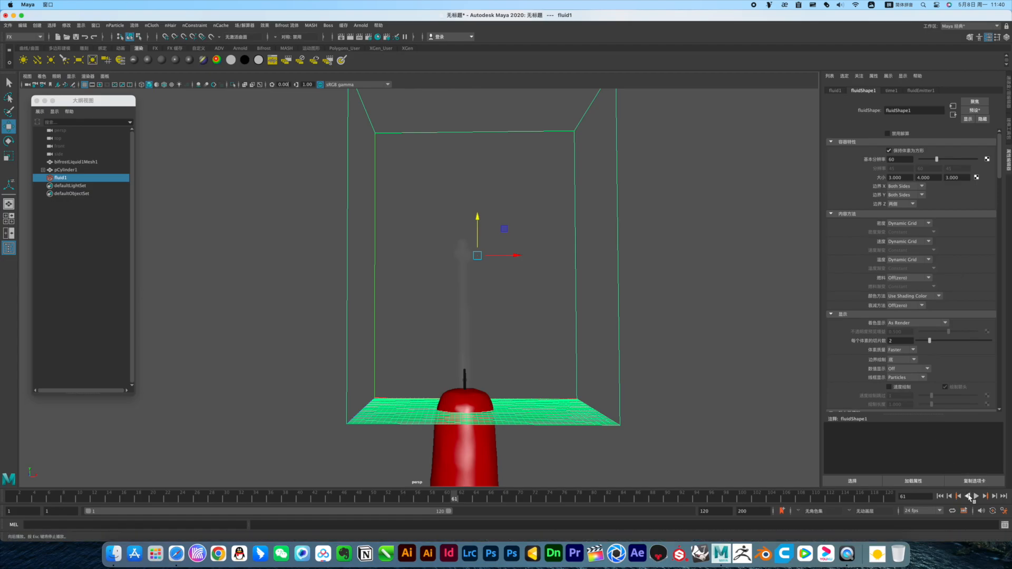
{"action": "left_click", "coordinate": [939, 496]}
{"action": "left_click", "coordinate": [975, 496]}
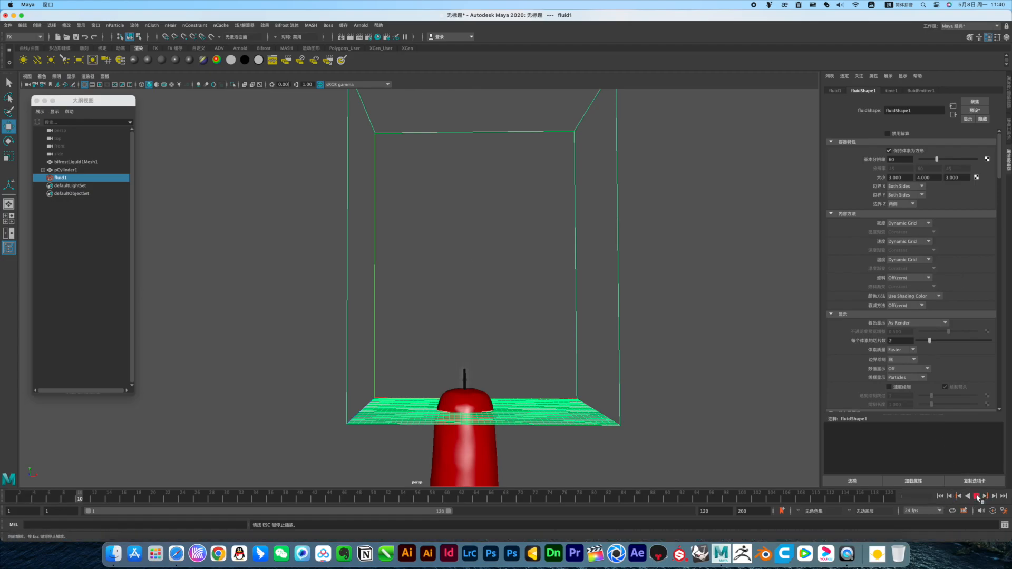
{"action": "left_click", "coordinate": [976, 495]}
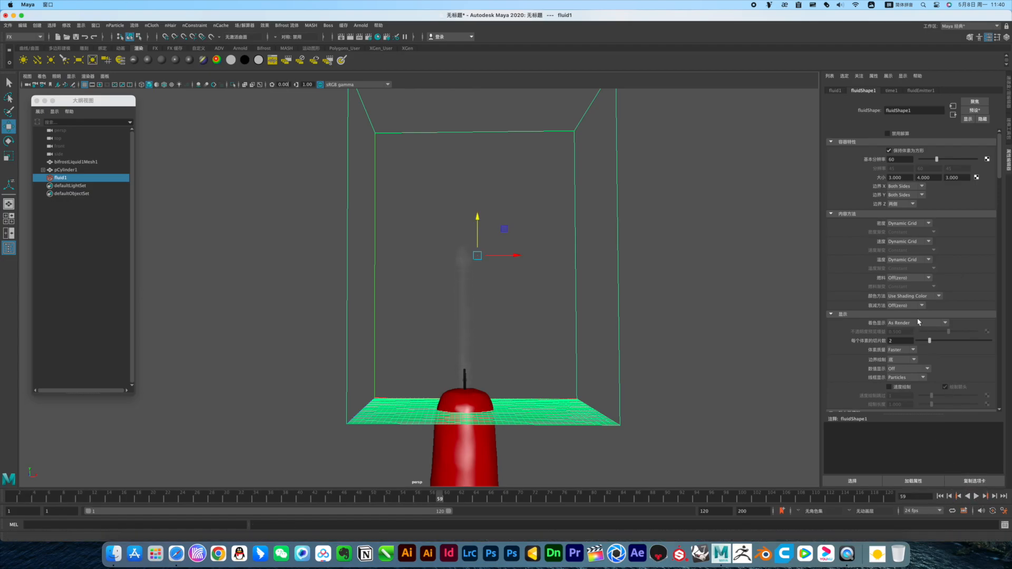
Set the fluid's slices per voxel to 1 and its boundary draw to None.
{"action": "scroll", "coordinate": [941, 340], "scroll_direction": "down", "scroll_amount": 2}
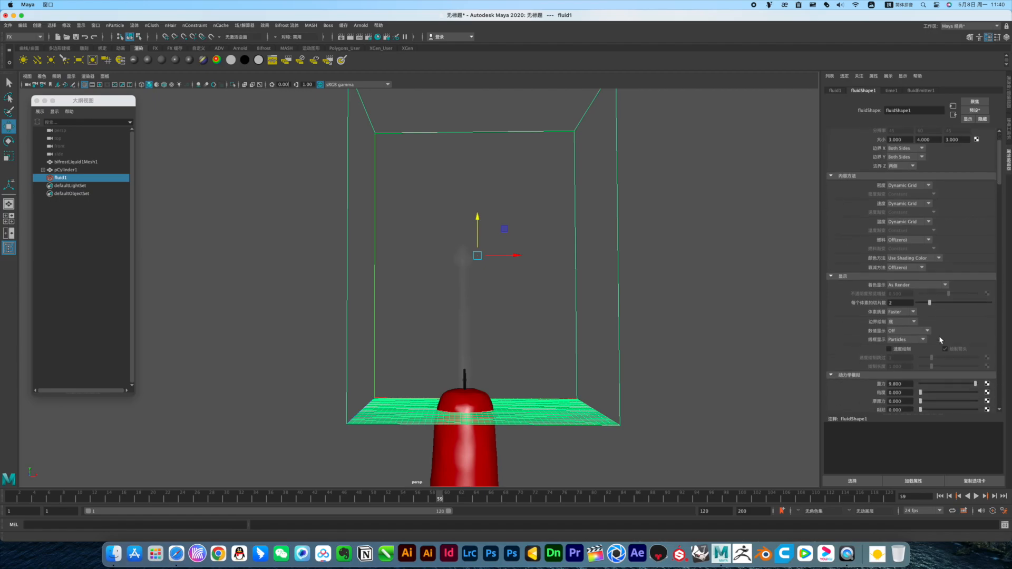
{"action": "scroll", "coordinate": [934, 305], "scroll_direction": "down", "scroll_amount": 2}
{"action": "scroll", "coordinate": [954, 320], "scroll_direction": "down", "scroll_amount": 1}
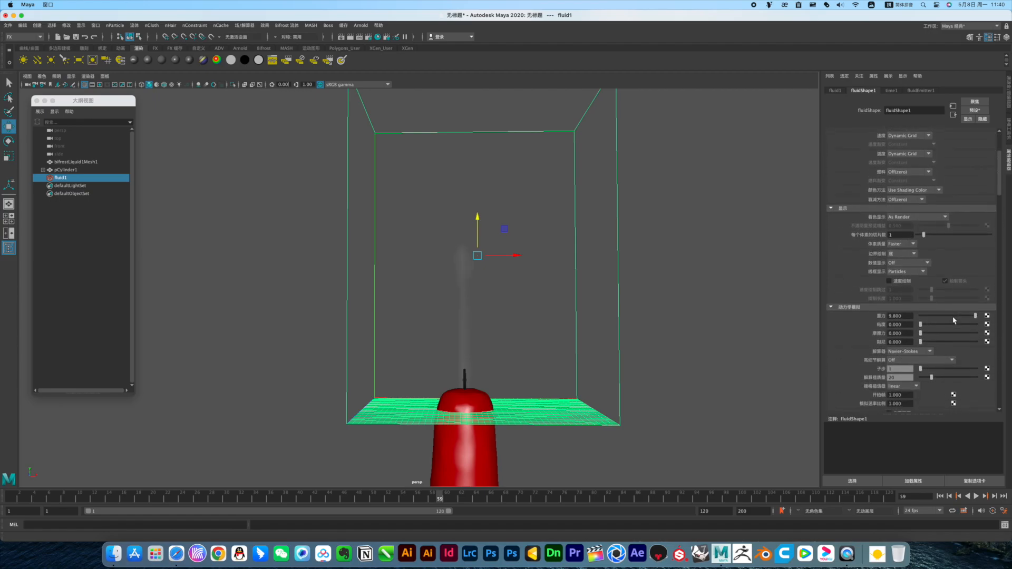
{"action": "left_click", "coordinate": [901, 256]}
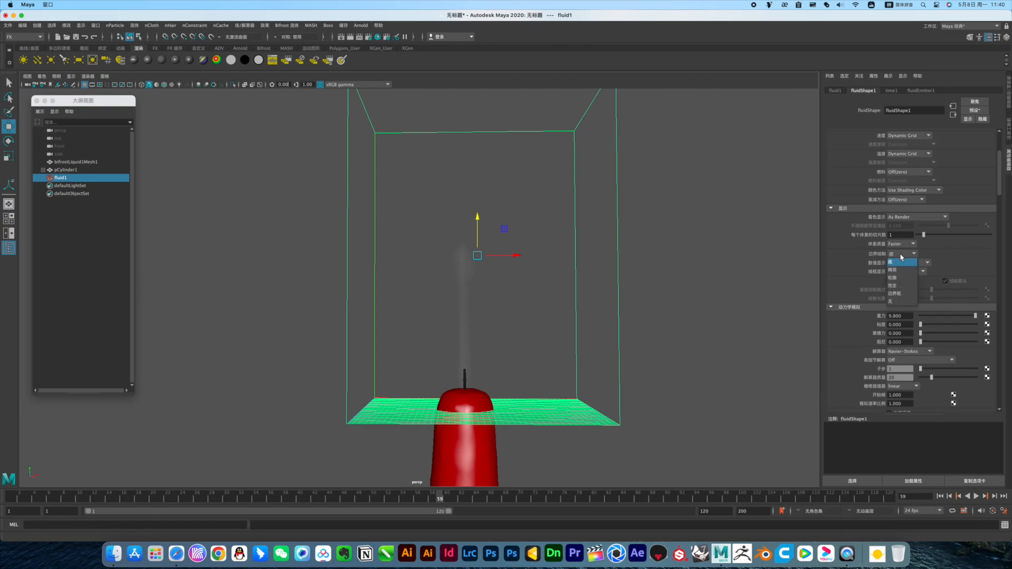
{"action": "left_click", "coordinate": [902, 304]}
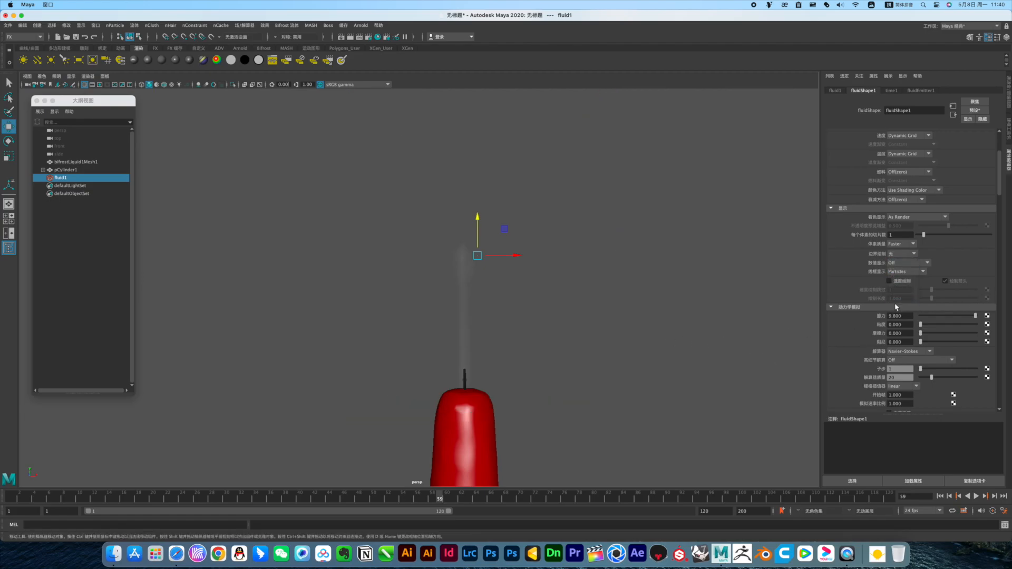
Raise the fluid's density scale to 2 and replay the simulation from the first frame.
{"action": "scroll", "coordinate": [880, 333], "scroll_direction": "down", "scroll_amount": 7}
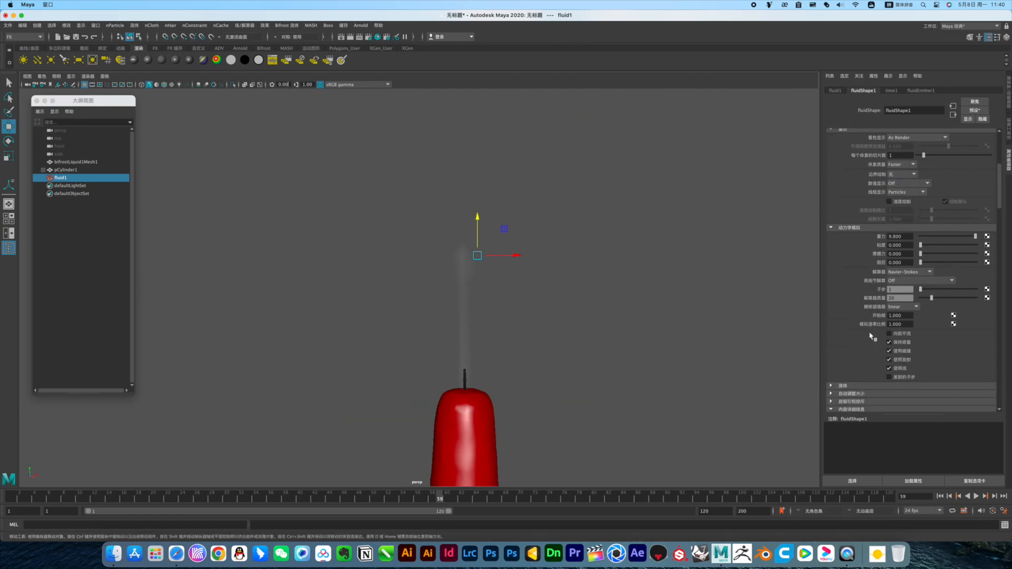
{"action": "scroll", "coordinate": [870, 336], "scroll_direction": "down", "scroll_amount": 3}
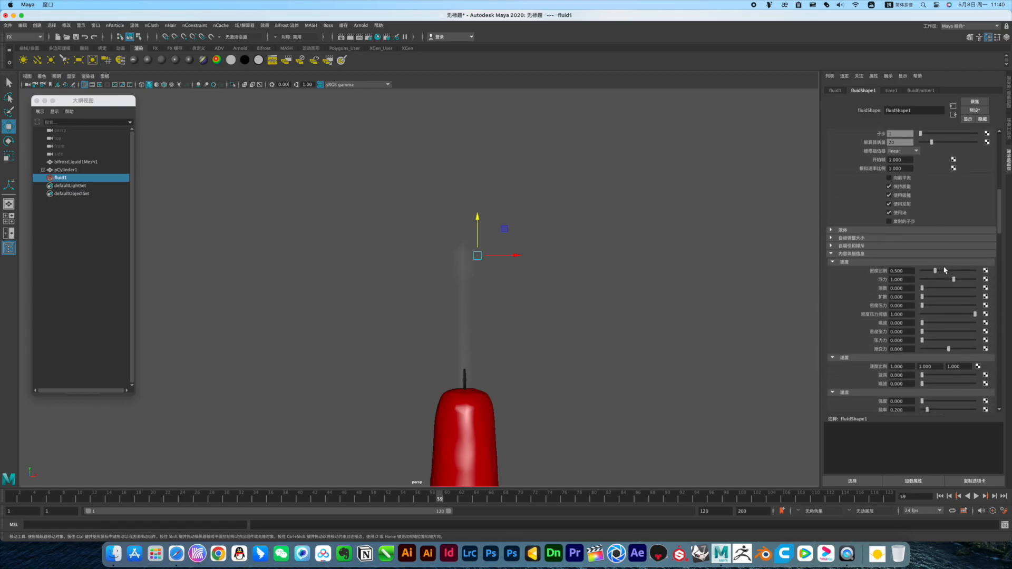
{"action": "left_click_drag", "start_coordinate": [945, 270], "coordinate": [1007, 272]}
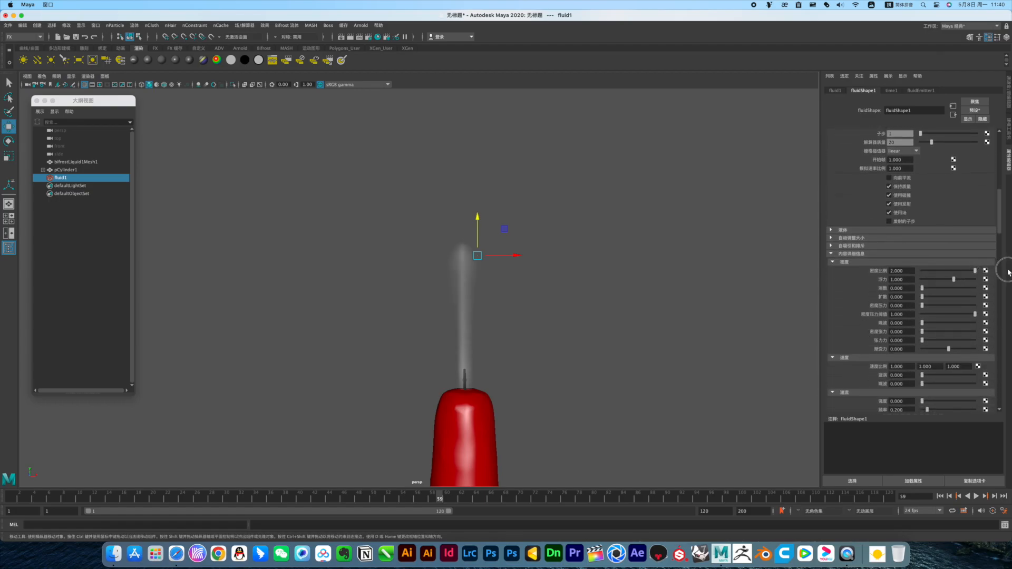
{"action": "left_click", "coordinate": [939, 495]}
{"action": "left_click", "coordinate": [976, 496]}
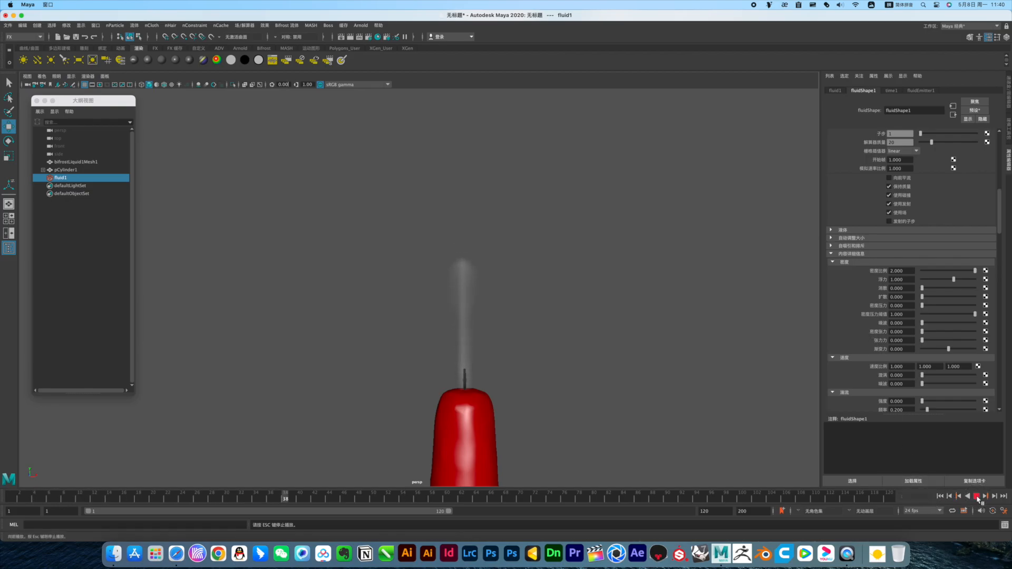
{"action": "key", "text": "Escape"}
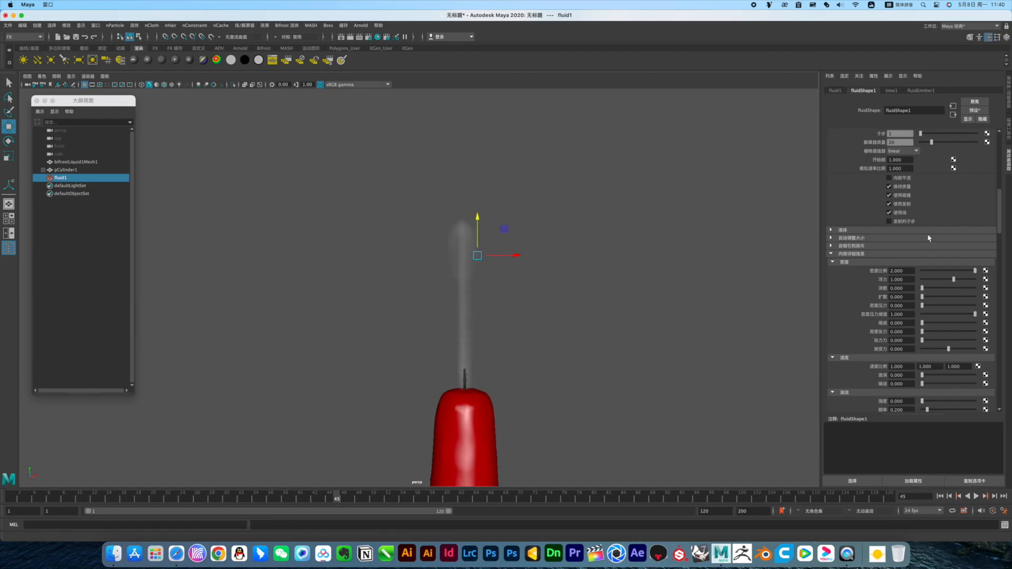
Set the fluid's density dissipation to 1 and replay the simulation.
{"action": "left_click", "coordinate": [907, 288]}
{"action": "type", "text": "1"}
{"action": "key", "text": "Tab"}
{"action": "left_click", "coordinate": [948, 498]}
{"action": "left_click", "coordinate": [975, 496]}
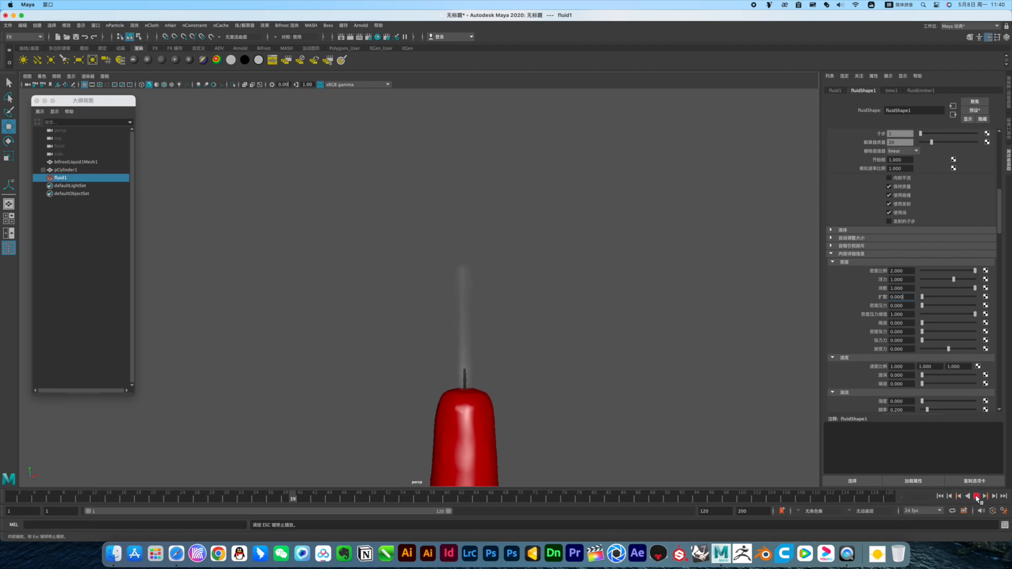
{"action": "left_click", "coordinate": [976, 497]}
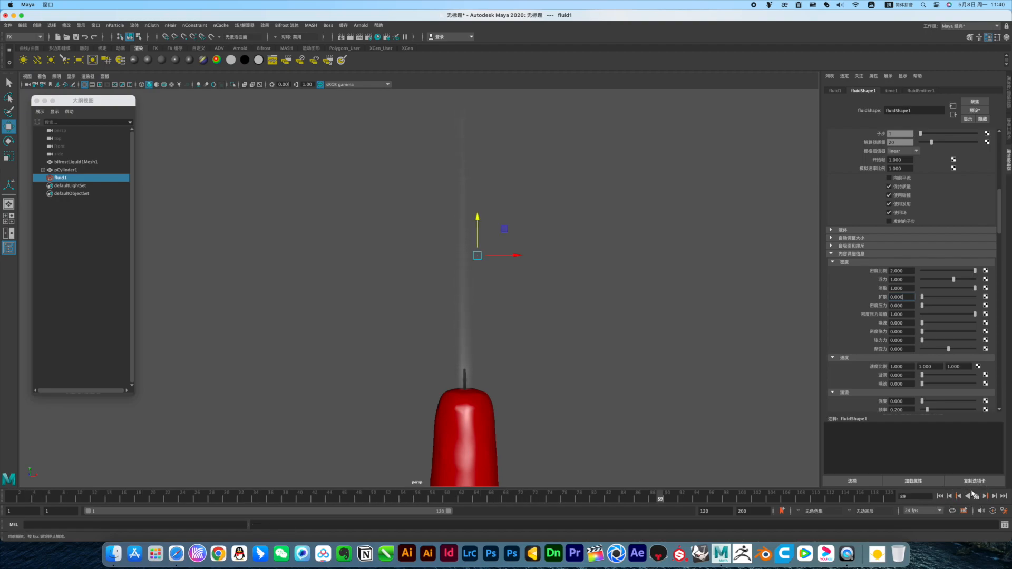
Set the fluid's density diffusion to 0.1 and replay the simulation from the first frame.
{"action": "scroll", "coordinate": [911, 305], "scroll_direction": "up", "scroll_amount": 1}
{"action": "left_click", "coordinate": [910, 305]}
{"action": "left_click_drag", "start_coordinate": [895, 298], "coordinate": [921, 304]}
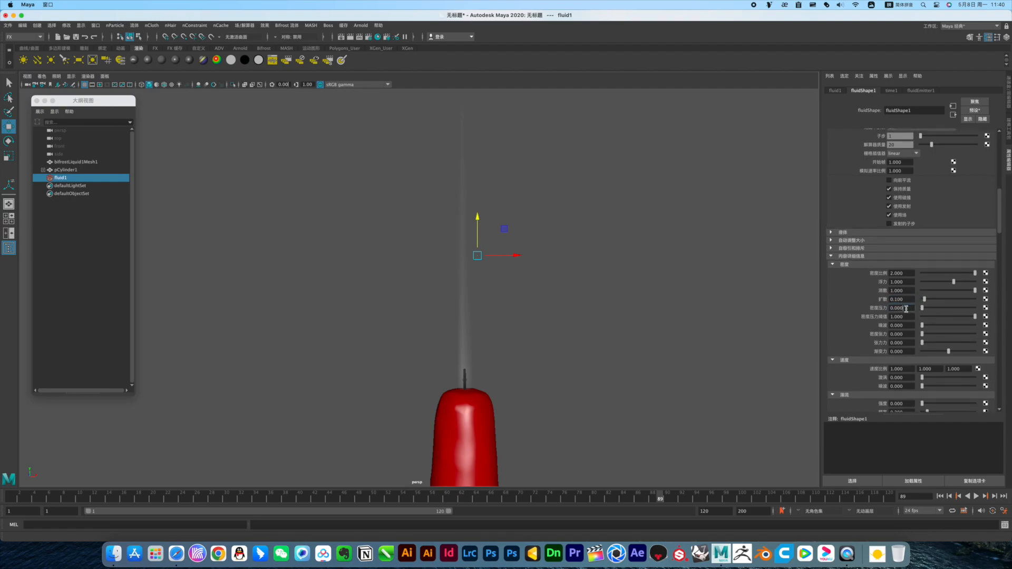
{"action": "left_click", "coordinate": [940, 496]}
{"action": "left_click", "coordinate": [976, 496]}
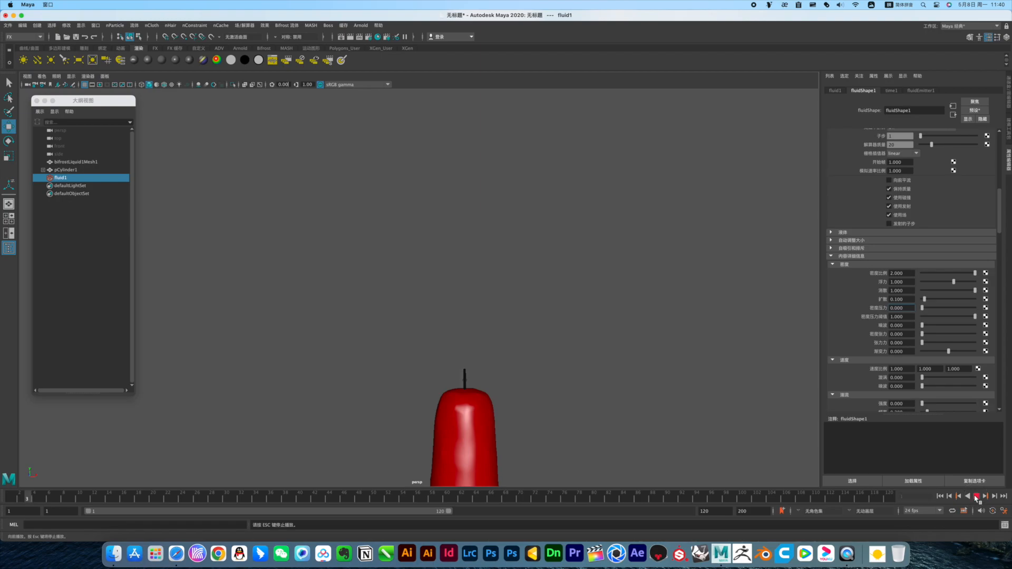
{"action": "left_click", "coordinate": [976, 496]}
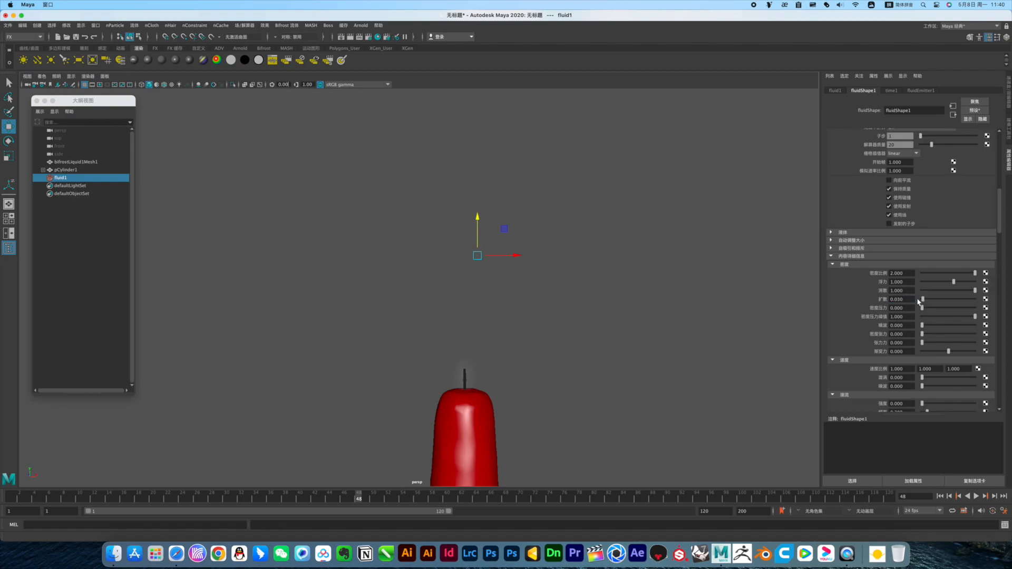
Set the fluid's density diffusion to 0.01 and replay the simulation from the first frame.
{"action": "left_click", "coordinate": [976, 495]}
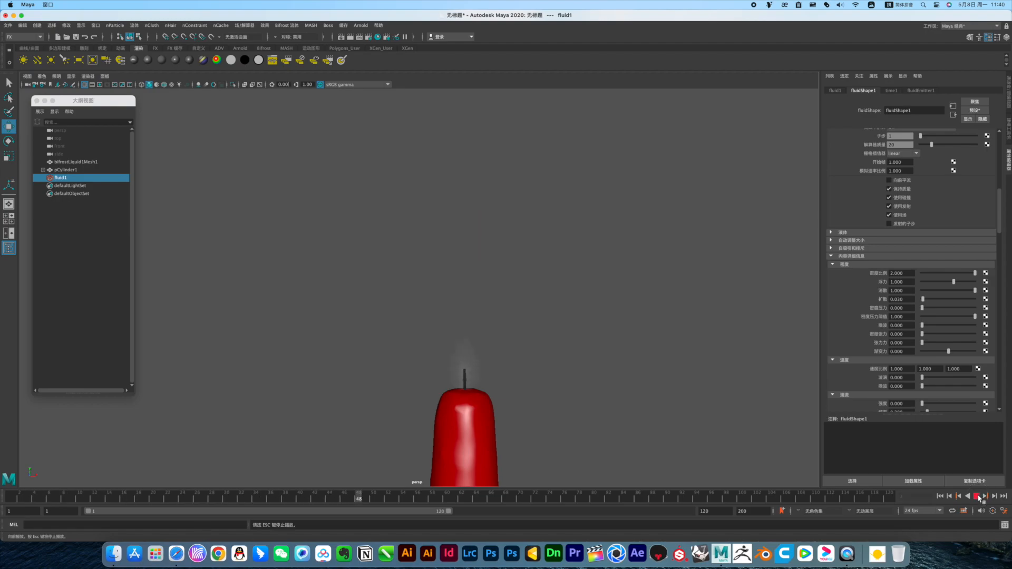
{"action": "key", "text": "Escape"}
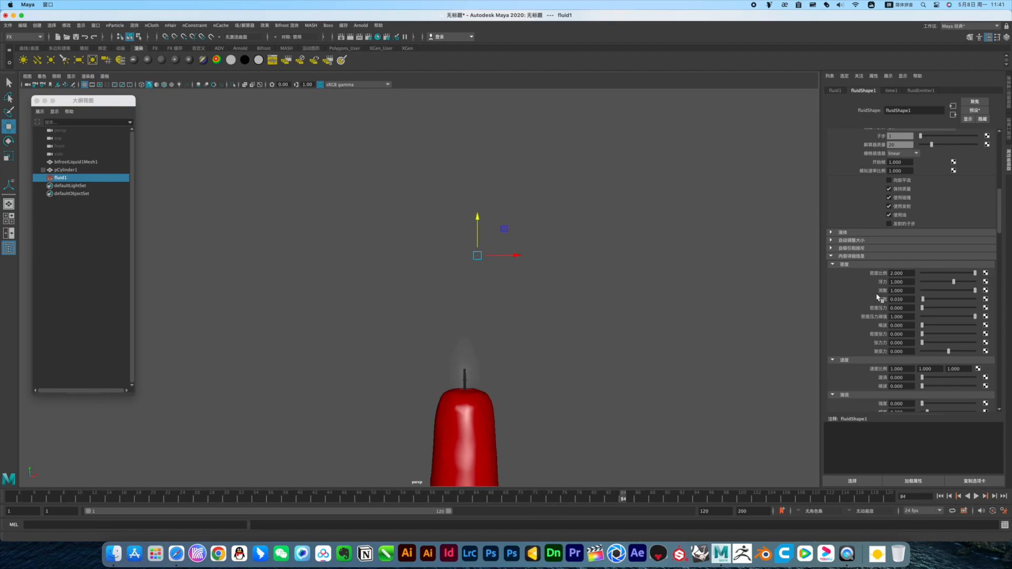
{"action": "left_click", "coordinate": [905, 301]}
{"action": "left_click_drag", "start_coordinate": [897, 299], "coordinate": [909, 298]}
{"action": "left_click", "coordinate": [940, 496]}
{"action": "left_click", "coordinate": [976, 496]}
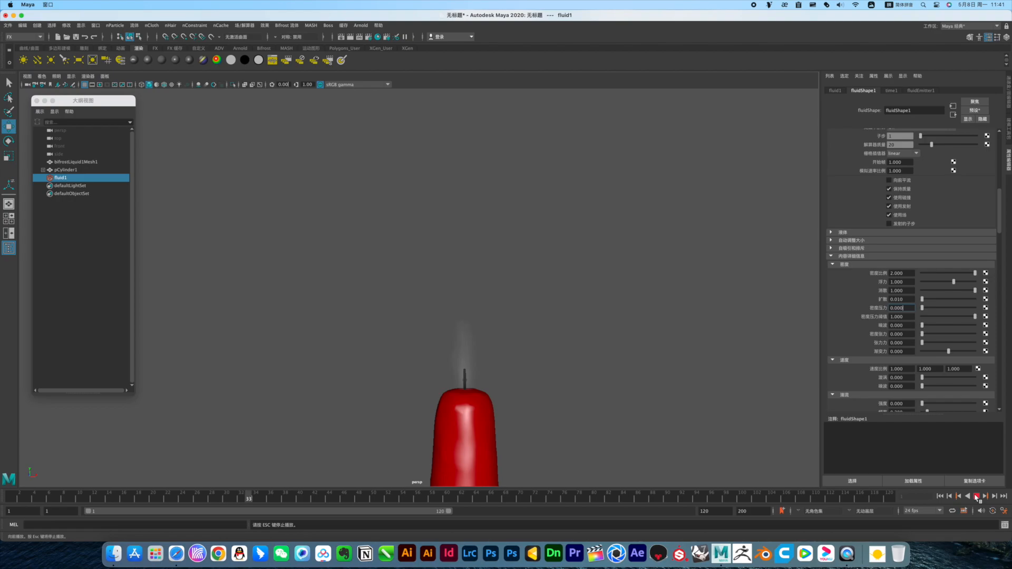
{"action": "left_click", "coordinate": [976, 496]}
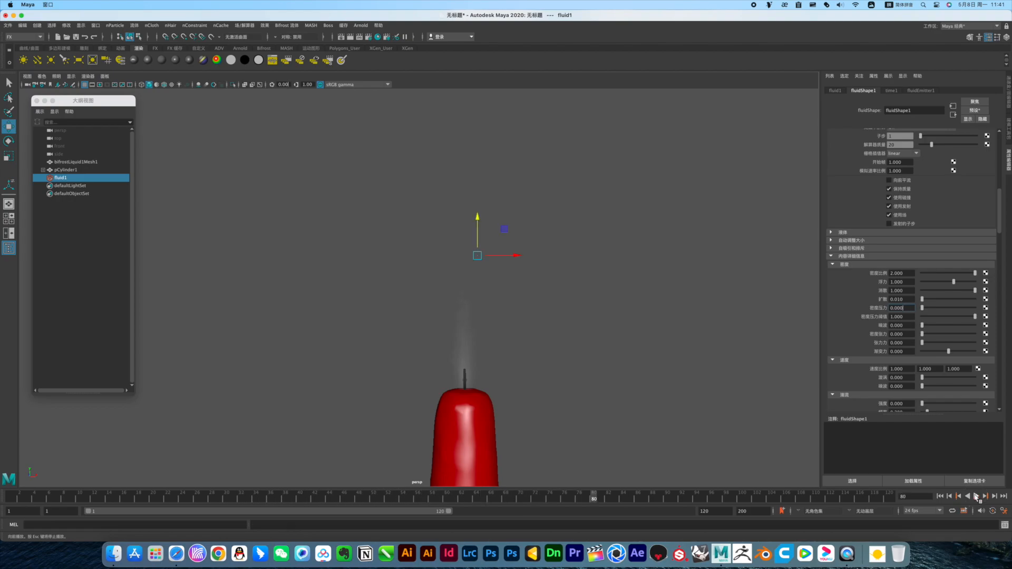
Raise the fluid's density scale to 3 and finally to 5, replay the simulation from the first frame and check the smoke.
{"action": "left_click_drag", "start_coordinate": [904, 273], "coordinate": [862, 271]}
{"action": "type", "text": "3"}
{"action": "left_click", "coordinate": [906, 283]}
{"action": "left_click_drag", "start_coordinate": [904, 274], "coordinate": [876, 279]}
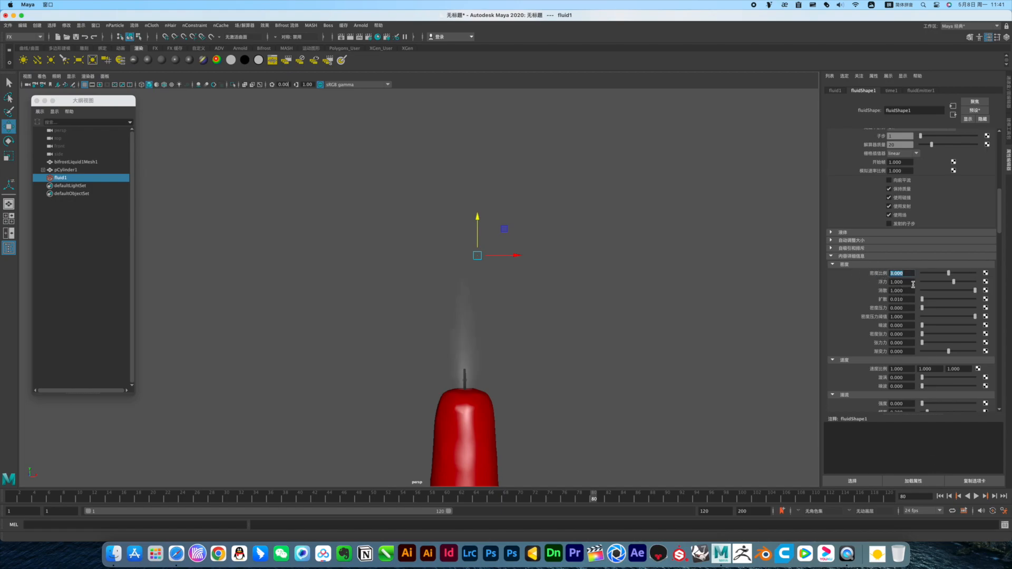
{"action": "type", "text": "5"}
{"action": "left_click", "coordinate": [908, 284]}
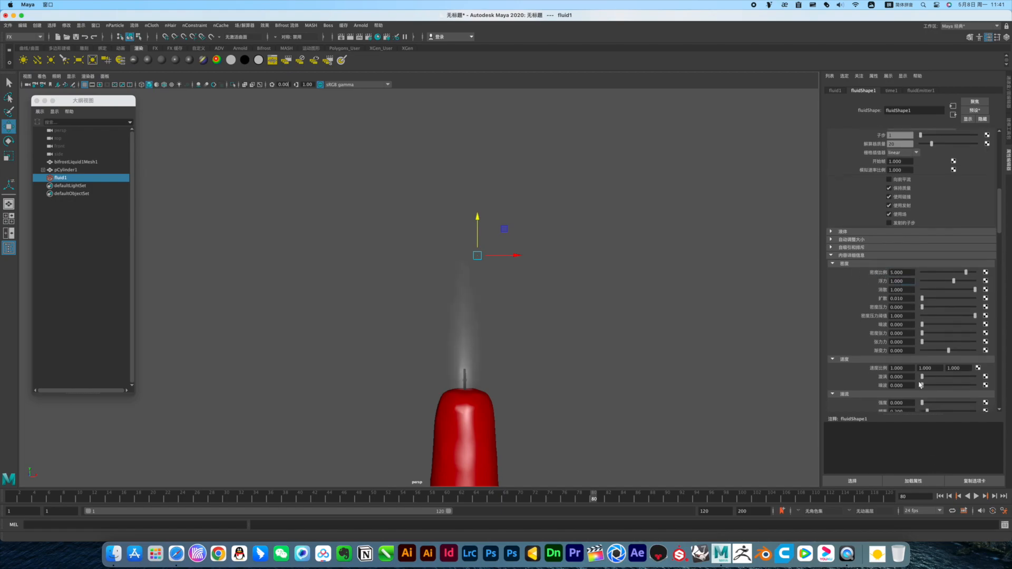
{"action": "left_click", "coordinate": [939, 496]}
{"action": "left_click", "coordinate": [975, 496]}
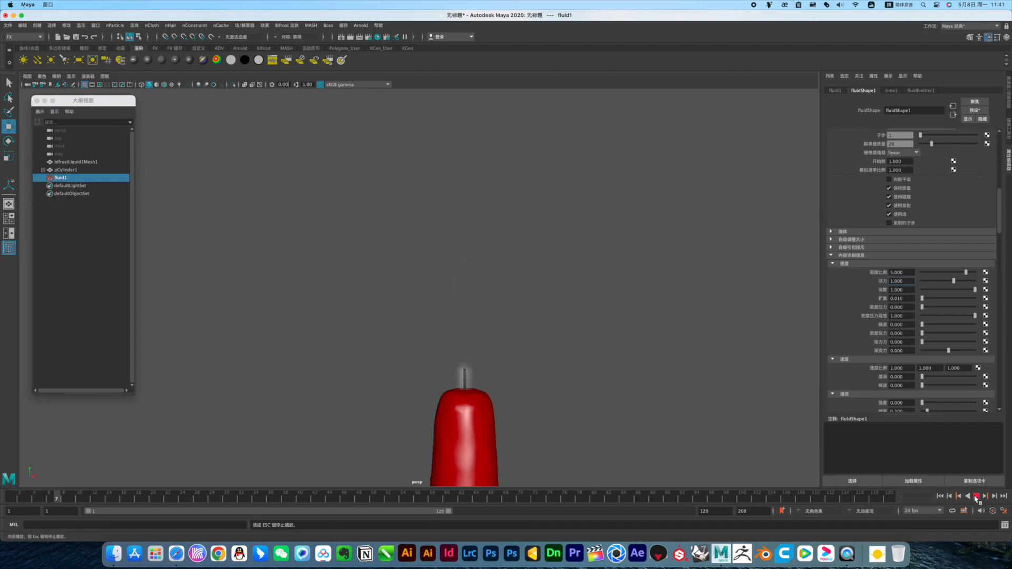
{"action": "left_click", "coordinate": [976, 496]}
{"action": "left_click_drag", "start_coordinate": [622, 390], "coordinate": [625, 367], "text": "alt"}
{"action": "left_click_drag", "start_coordinate": [542, 329], "coordinate": [647, 319], "text": "alt"}
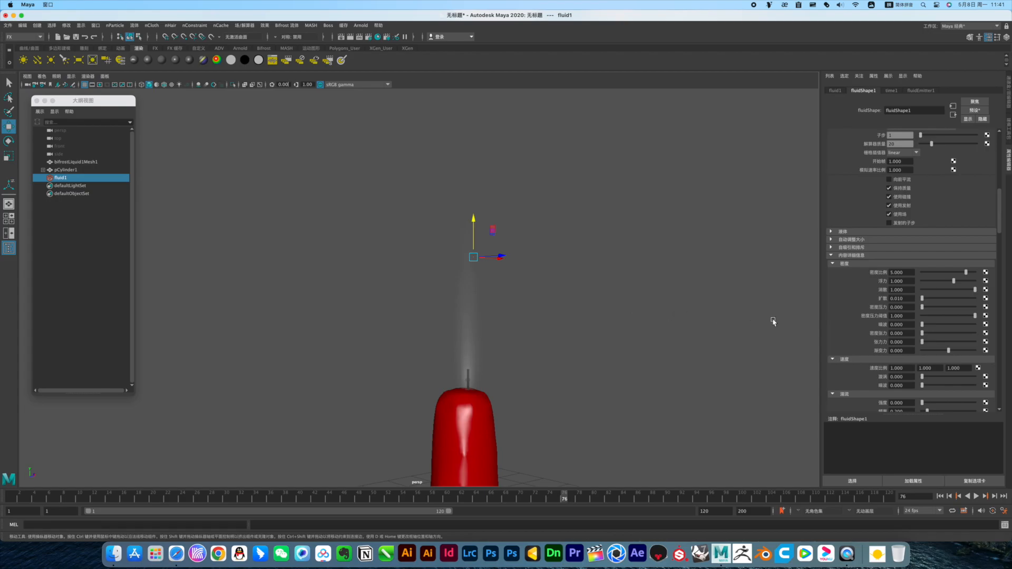
Try a density dissipation of about 0.43 and replay the simulation from the first frame.
{"action": "left_click", "coordinate": [944, 290]}
{"action": "left_click", "coordinate": [940, 496]}
{"action": "left_click", "coordinate": [977, 497]}
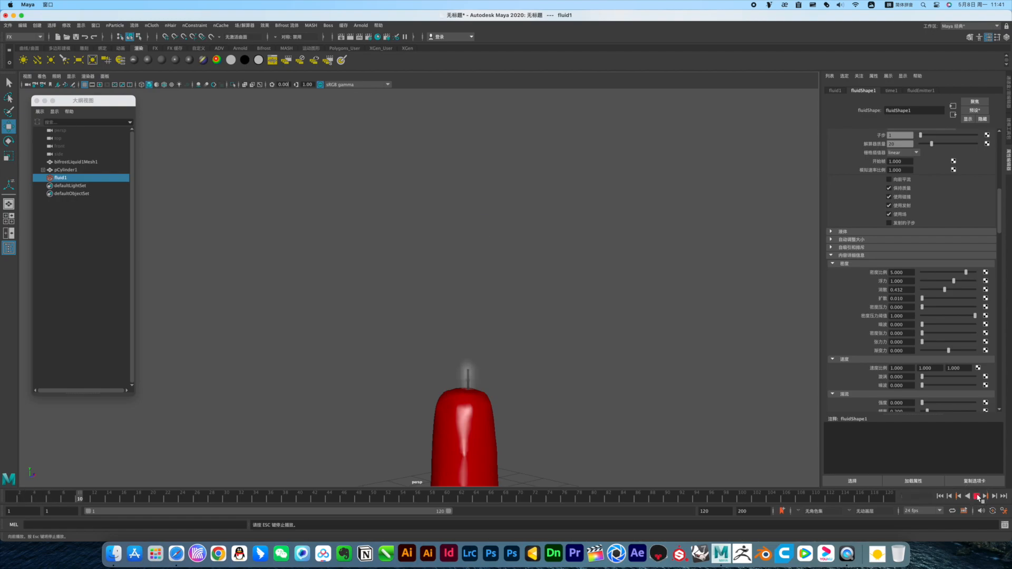
{"action": "left_click", "coordinate": [976, 497]}
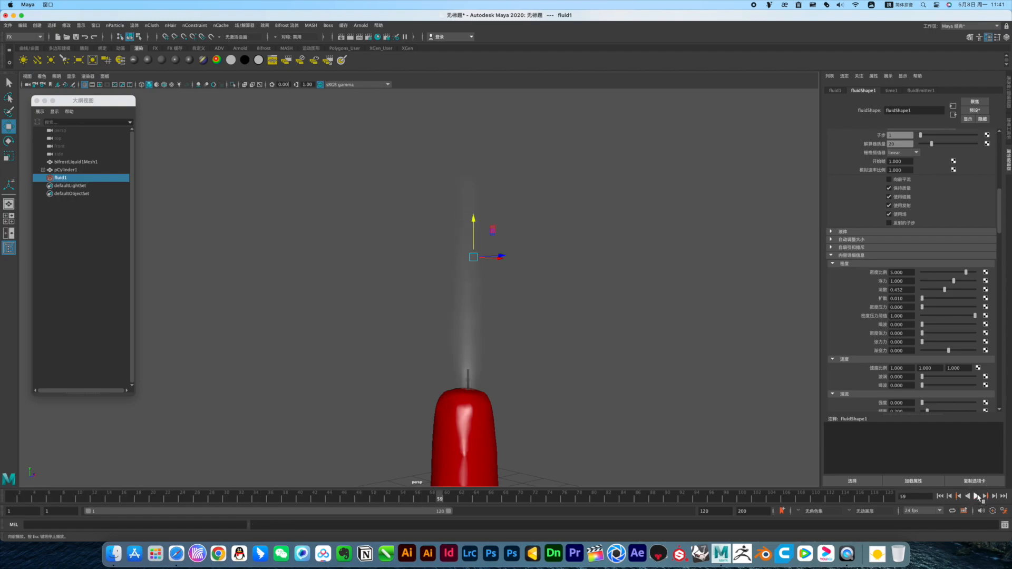
Try a different density buoyancy, return it to 1, restore the density dissipation to 1 and replay the simulation.
{"action": "left_click_drag", "start_coordinate": [953, 282], "coordinate": [998, 288]}
{"action": "left_click_drag", "start_coordinate": [911, 280], "coordinate": [875, 286]}
{"action": "left_click_drag", "start_coordinate": [943, 290], "coordinate": [997, 290]}
{"action": "left_click", "coordinate": [940, 496]}
{"action": "left_click", "coordinate": [975, 496]}
{"action": "left_click", "coordinate": [975, 496]}
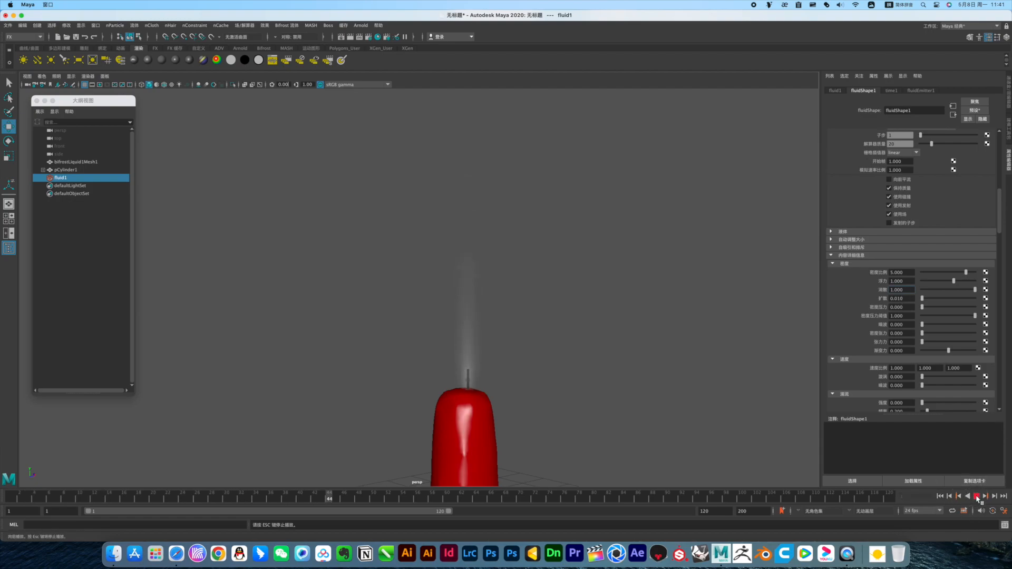
{"action": "left_click", "coordinate": [976, 497]}
Try a density tension force of about 1.06 and play the simulation.
{"action": "left_click_drag", "start_coordinate": [930, 342], "coordinate": [933, 341]}
{"action": "left_click", "coordinate": [975, 496]}
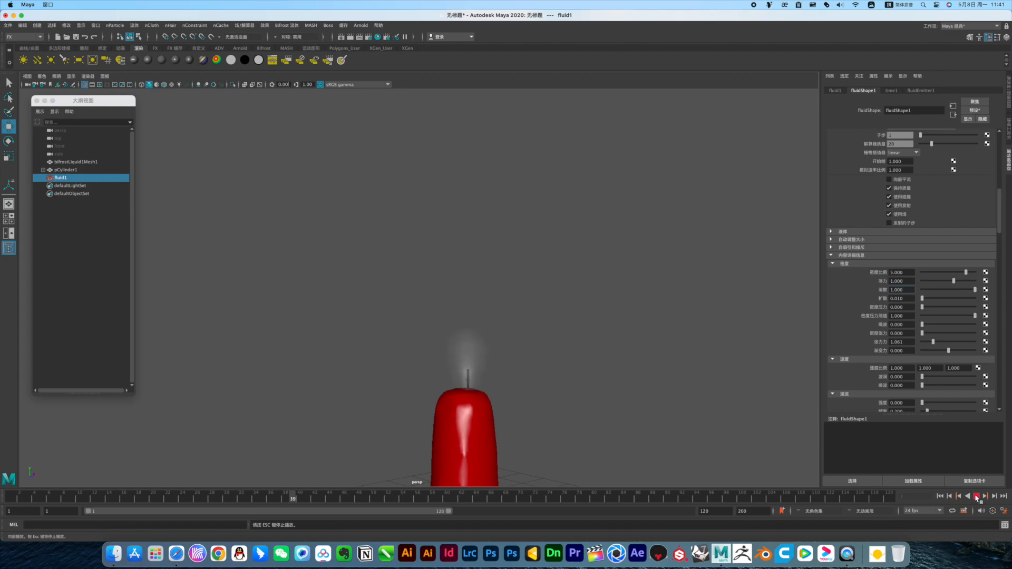
{"action": "left_click", "coordinate": [976, 497]}
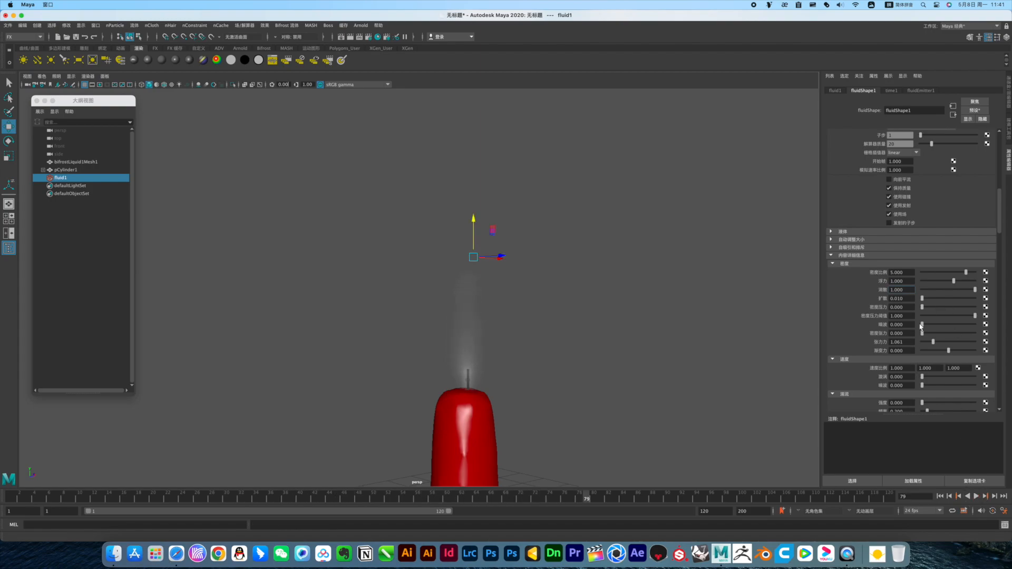
Set the density tension force to 0.2 and replay the simulation from the first frame.
{"action": "left_click", "coordinate": [905, 342]}
{"action": "left_click", "coordinate": [939, 497]}
{"action": "left_click", "coordinate": [975, 496]}
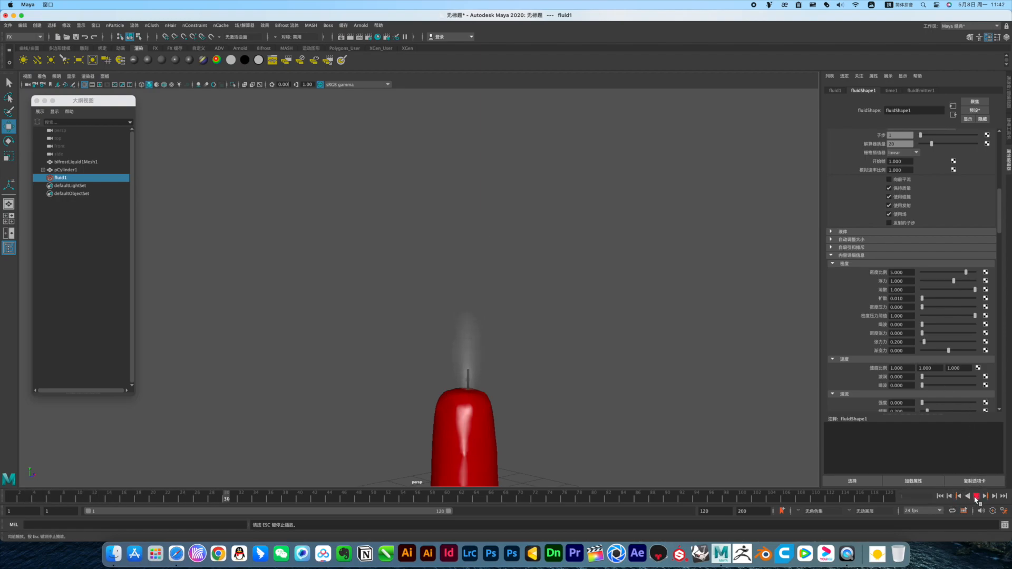
{"action": "left_click", "coordinate": [976, 498]}
Set the fluid's velocity swirl to about 2.8 and replay the simulation from the first frame.
{"action": "right_click_drag", "start_coordinate": [399, 377], "coordinate": [580, 405], "text": "alt"}
{"action": "middle_click_drag", "start_coordinate": [579, 405], "coordinate": [565, 325], "text": "alt"}
{"action": "scroll", "coordinate": [885, 359], "scroll_direction": "down", "scroll_amount": 2}
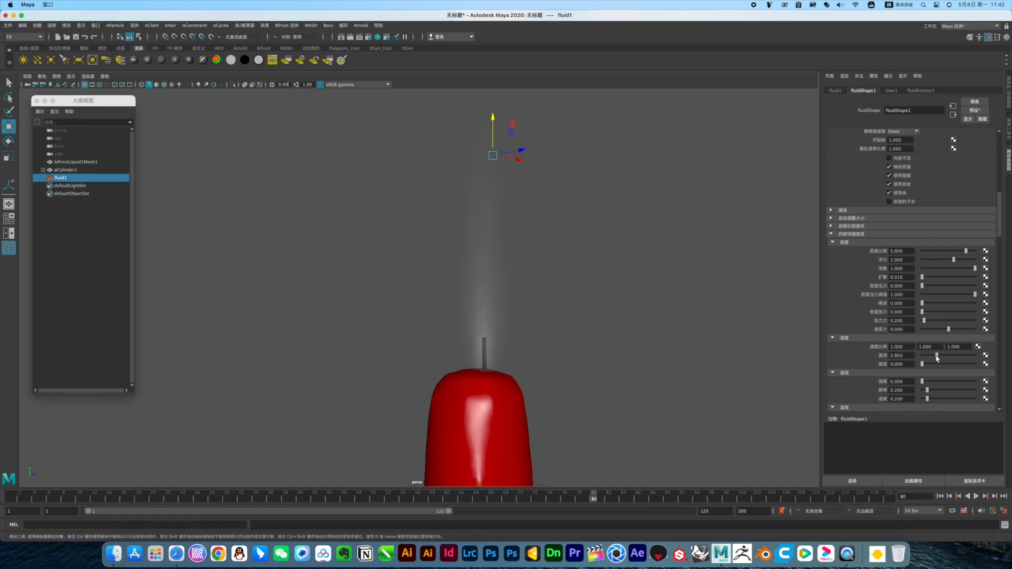
{"action": "left_click", "coordinate": [940, 496]}
{"action": "left_click", "coordinate": [976, 496]}
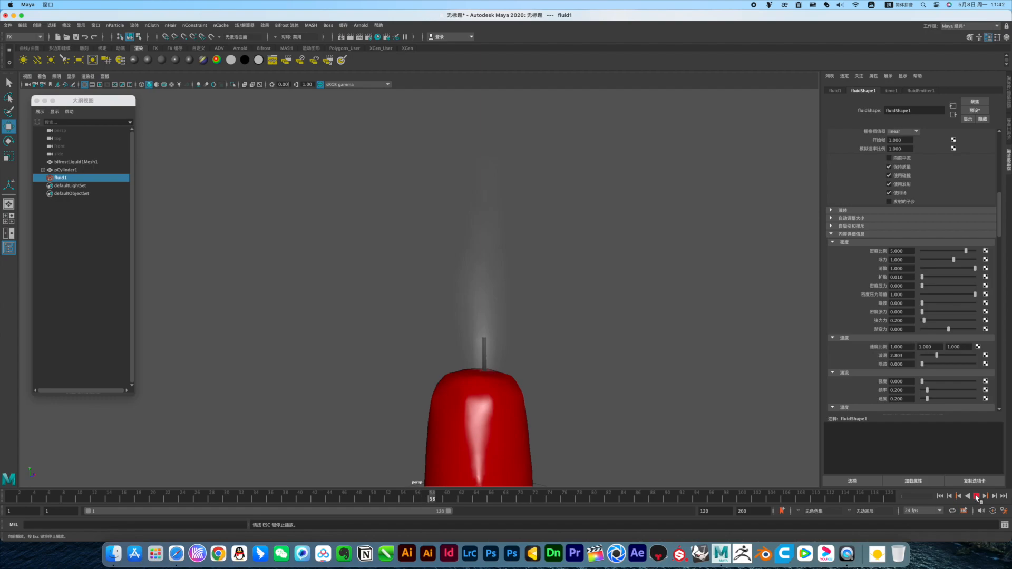
{"action": "left_click", "coordinate": [976, 497]}
Set the fluid's temperature buoyancy to 70 and replay the simulation from the first frame.
{"action": "scroll", "coordinate": [865, 385], "scroll_direction": "down", "scroll_amount": 5}
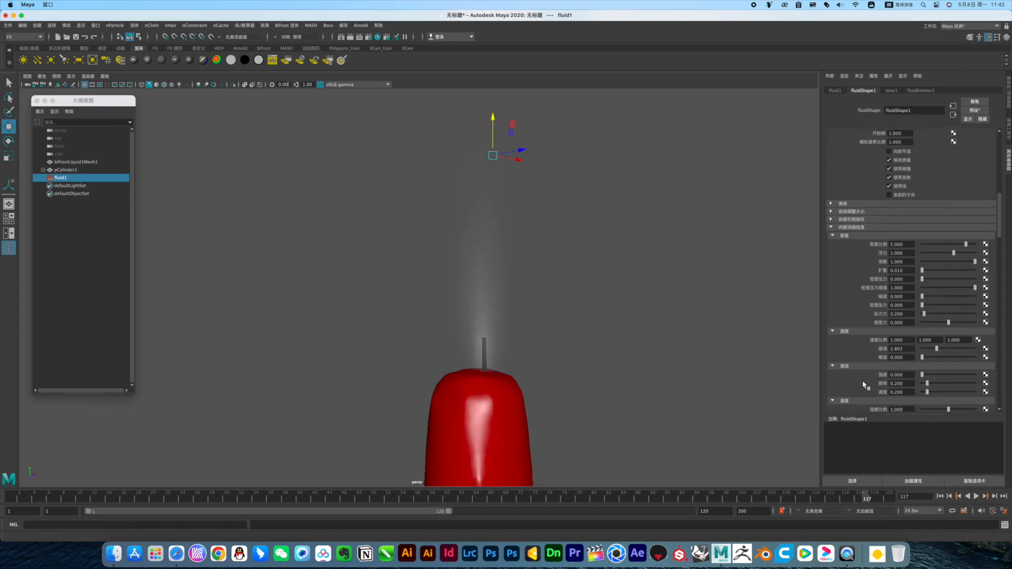
{"action": "scroll", "coordinate": [865, 385], "scroll_direction": "down", "scroll_amount": 1}
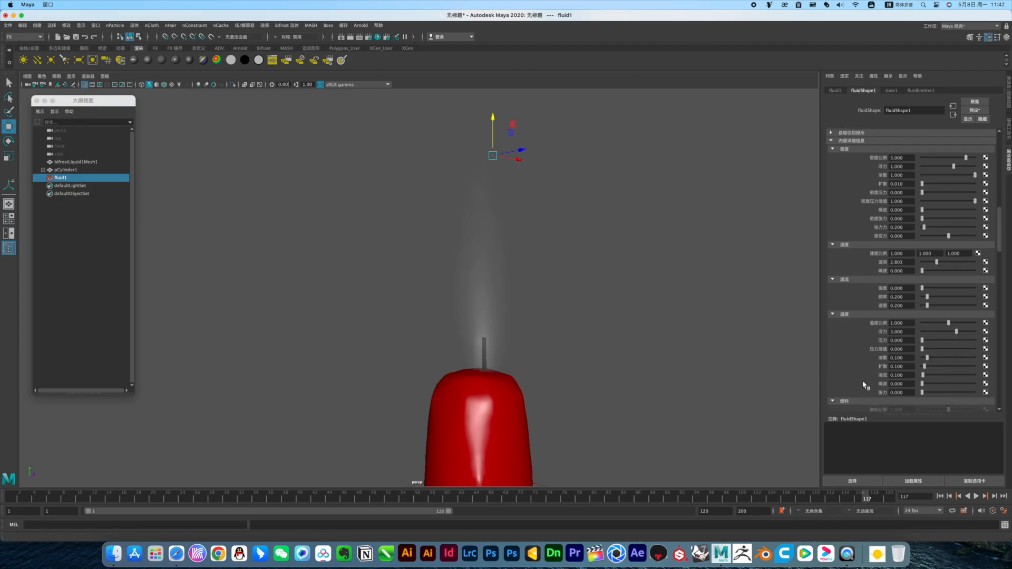
{"action": "scroll", "coordinate": [865, 385], "scroll_direction": "down", "scroll_amount": 4}
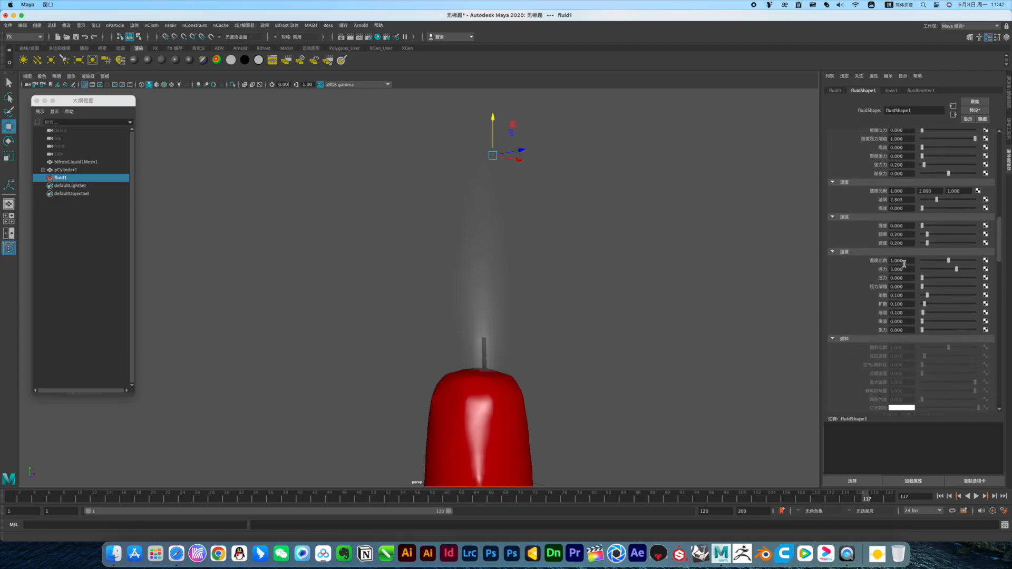
{"action": "left_click", "coordinate": [908, 269]}
{"action": "left_click", "coordinate": [940, 496]}
{"action": "left_click", "coordinate": [976, 495]}
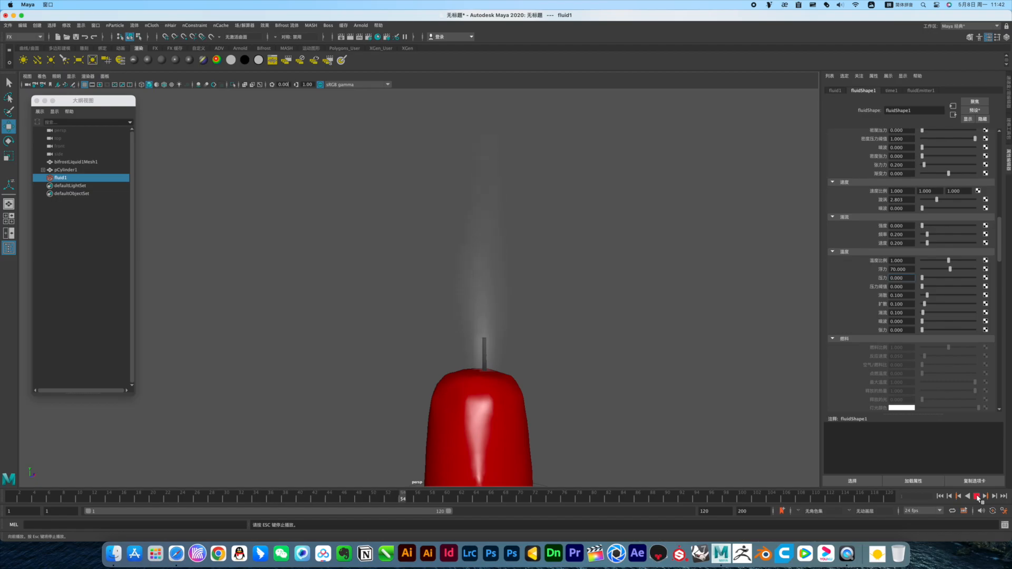
{"action": "left_click", "coordinate": [976, 497]}
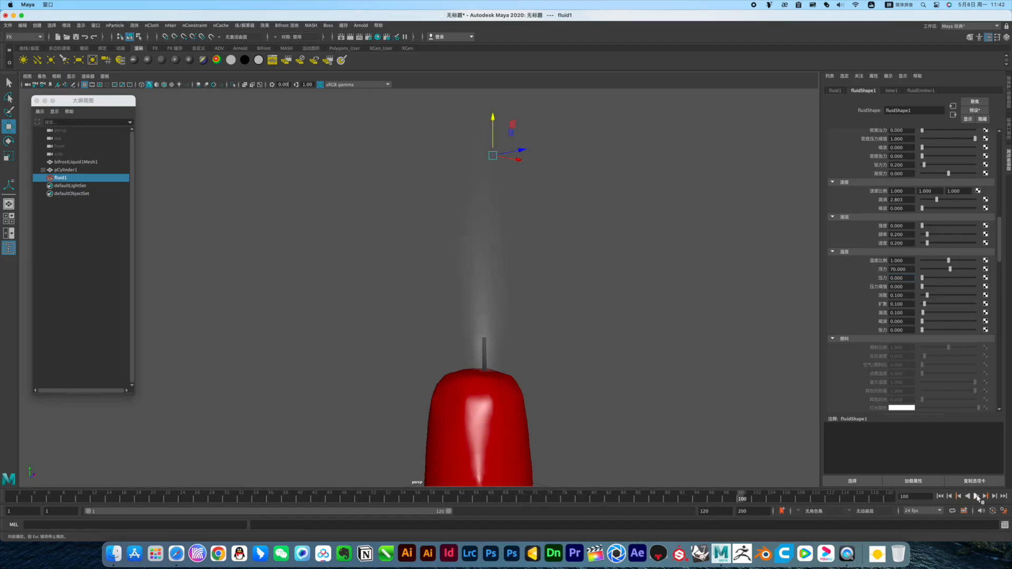
Reduce the fluid container's base resolution to 60 and replay the simulation from the first frame.
{"action": "scroll", "coordinate": [845, 232], "scroll_direction": "up", "scroll_amount": 10}
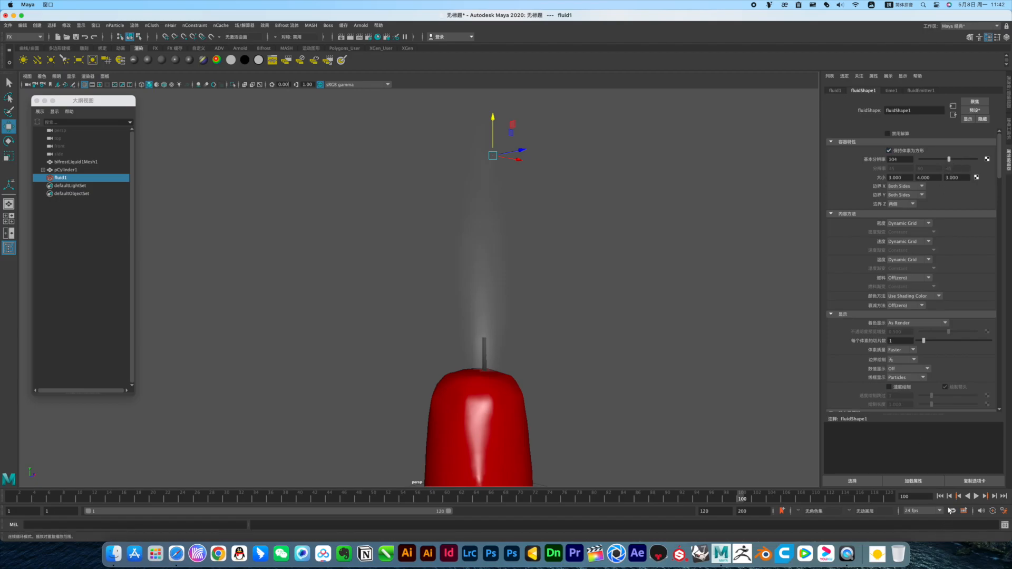
{"action": "left_click", "coordinate": [939, 496]}
{"action": "left_click", "coordinate": [976, 496]}
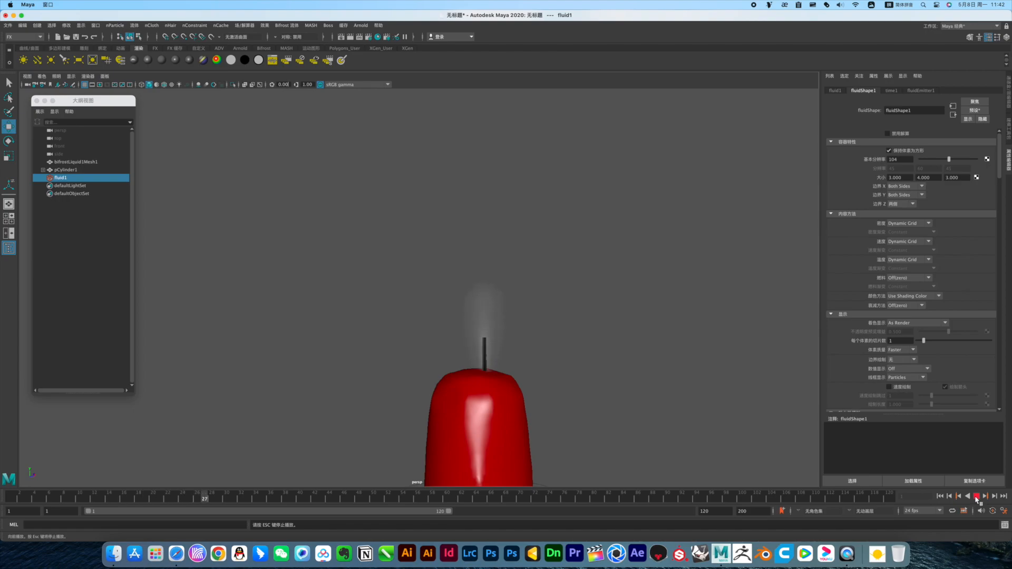
{"action": "left_click", "coordinate": [976, 496]}
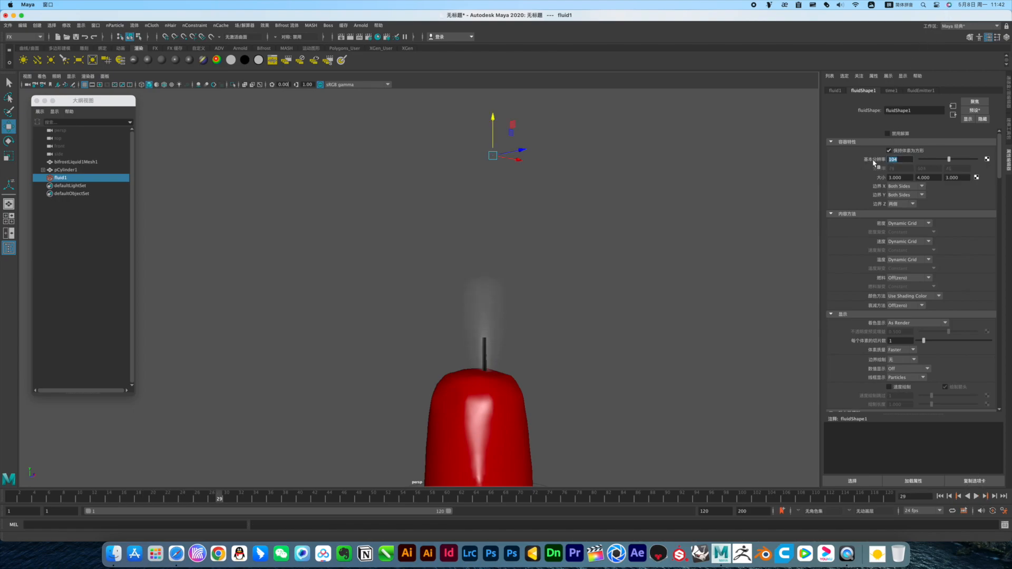
{"action": "key", "text": "Return"}
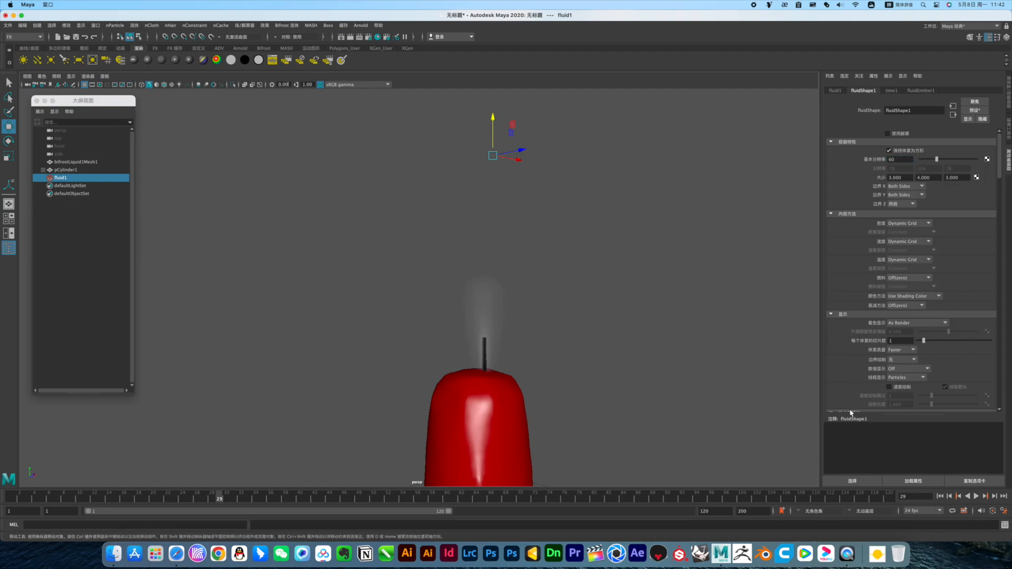
{"action": "left_click", "coordinate": [939, 496]}
{"action": "left_click", "coordinate": [976, 496]}
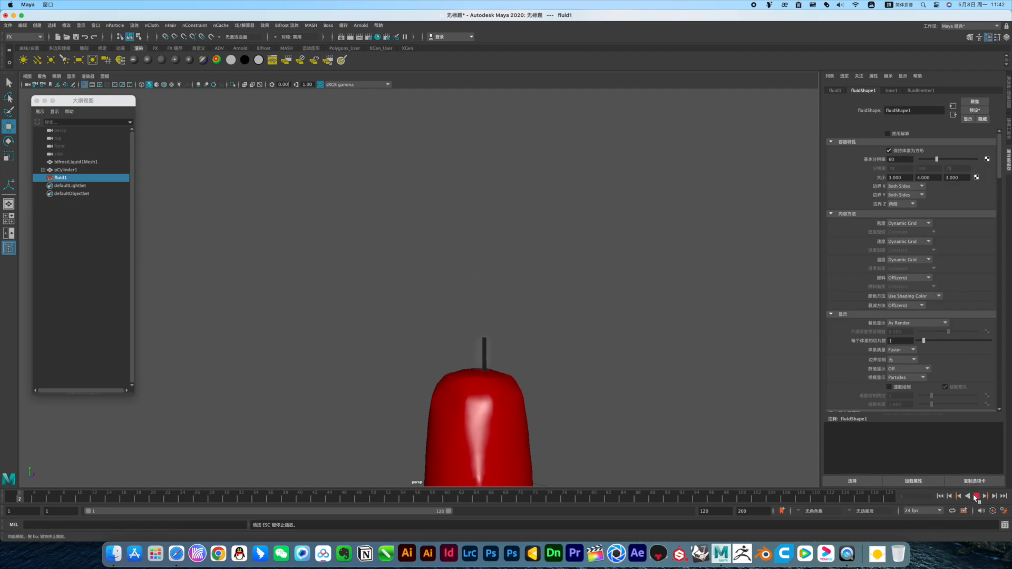
{"action": "left_click", "coordinate": [976, 496]}
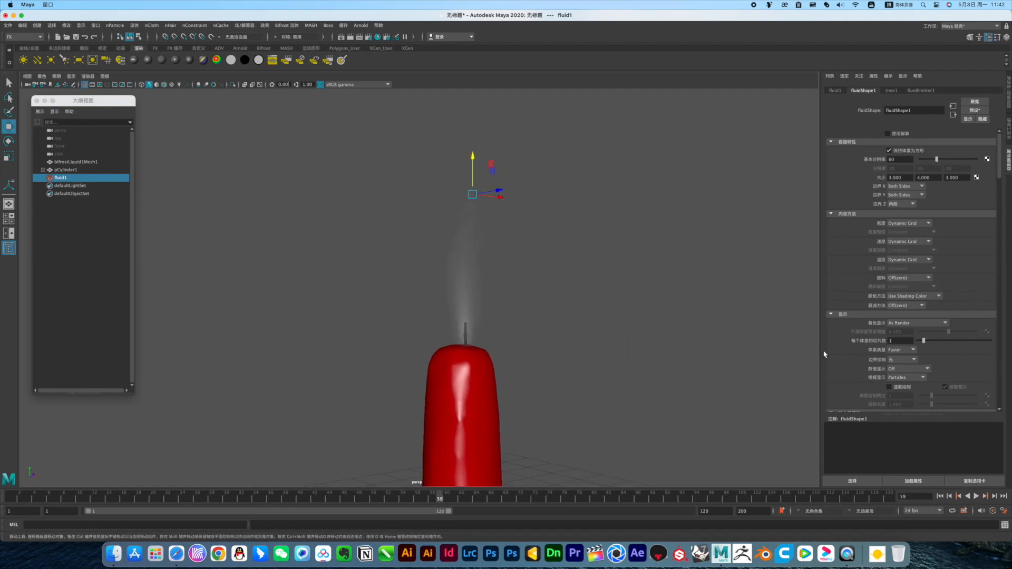
Set the fluid's shading dropoff shape to Y Gradient with an edge dropoff of about 0.69 and lower the transparency.
{"action": "scroll", "coordinate": [859, 379], "scroll_direction": "down", "scroll_amount": 15}
{"action": "scroll", "coordinate": [859, 379], "scroll_direction": "down", "scroll_amount": 5}
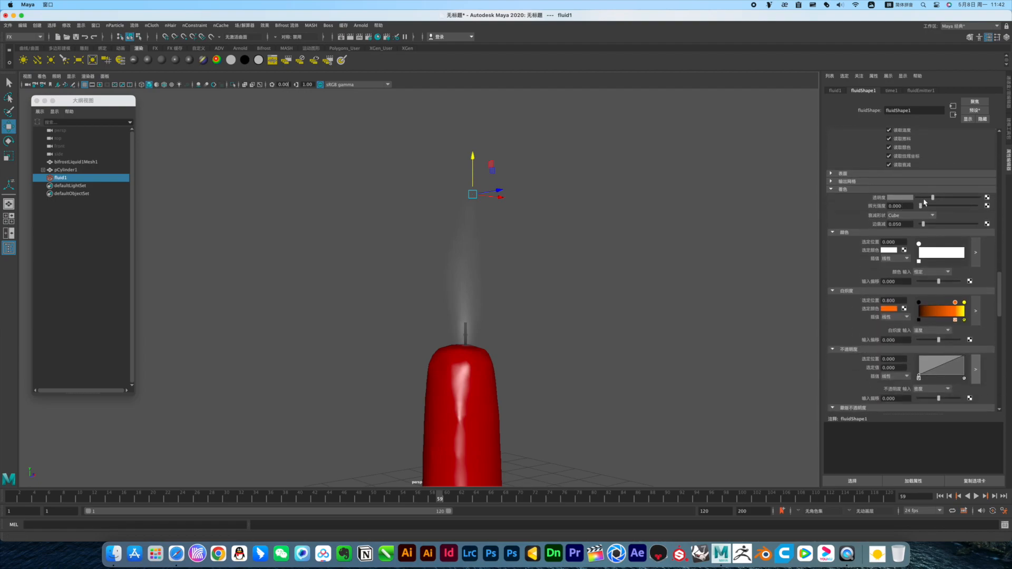
{"action": "left_click_drag", "start_coordinate": [932, 198], "coordinate": [947, 227]}
{"action": "left_click", "coordinate": [911, 216]}
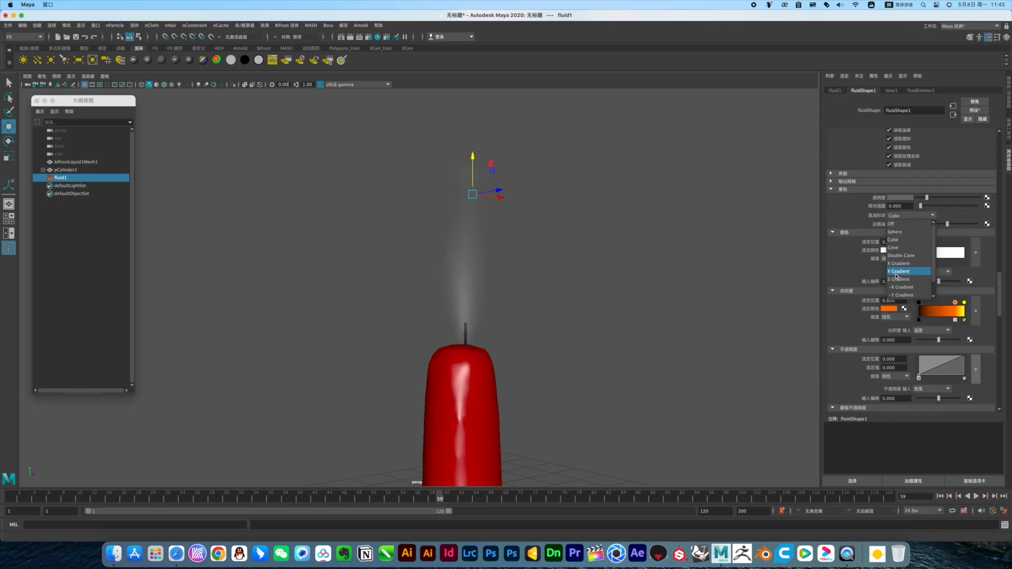
{"action": "left_click", "coordinate": [898, 275]}
{"action": "left_click_drag", "start_coordinate": [947, 224], "coordinate": [922, 199]}
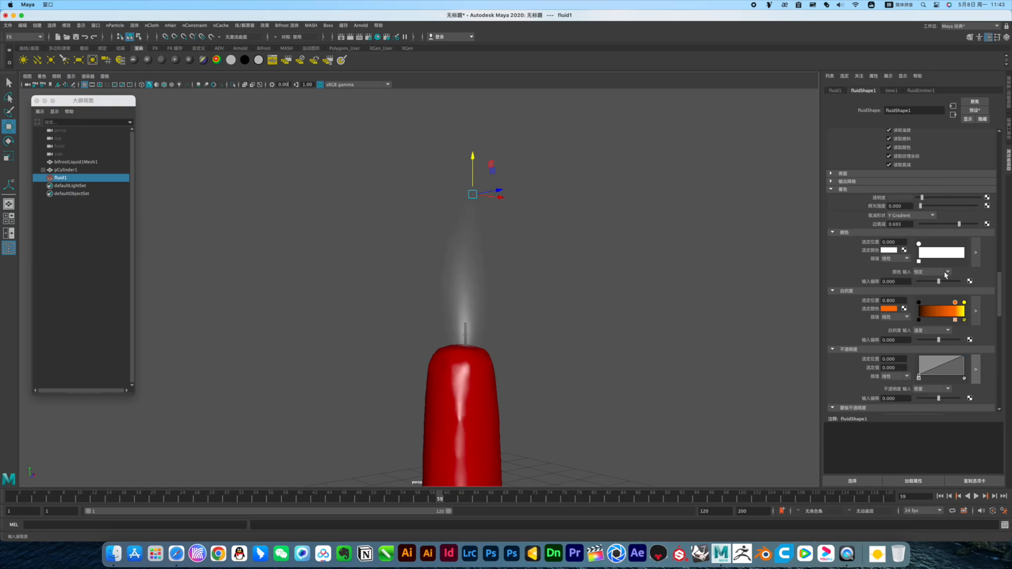
Change the fluid's shading color from white to black.
{"action": "left_click", "coordinate": [889, 250]}
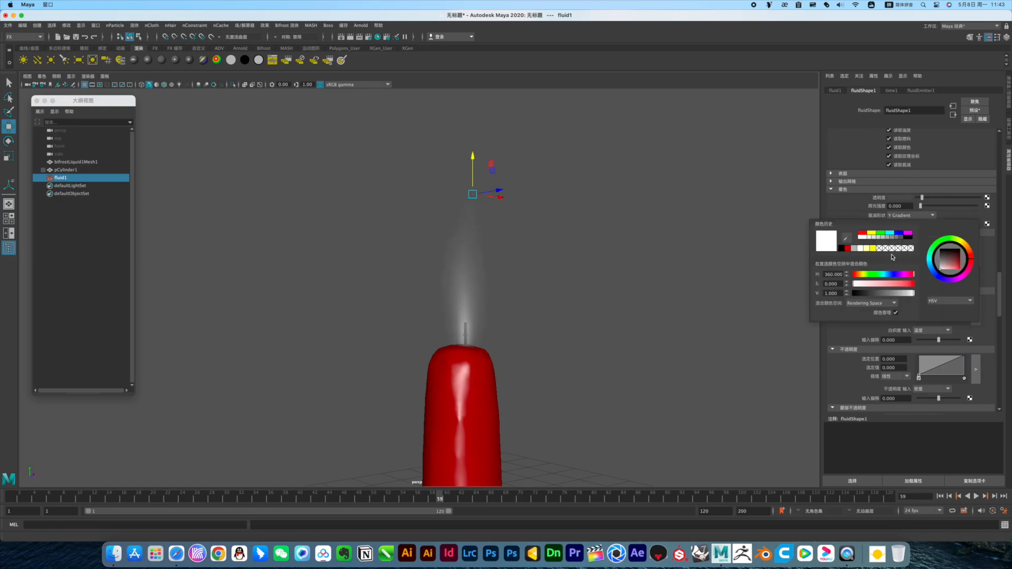
{"action": "left_click", "coordinate": [841, 248]}
{"action": "left_click", "coordinate": [843, 205]}
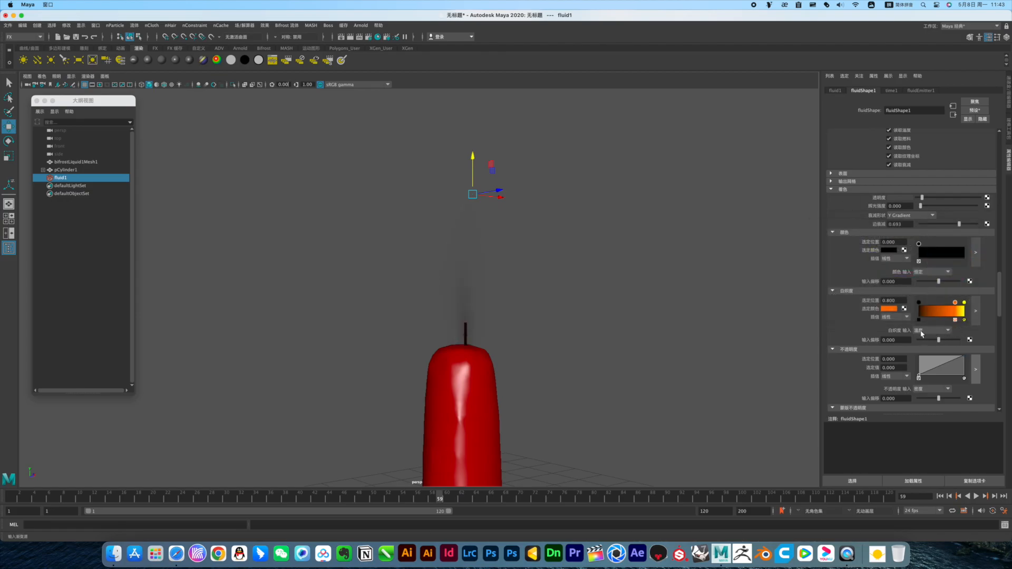
Reshape the opacity curve into a narrow peak near its start, ending at value 0, and raise the incandescence input bias to about 0.92.
{"action": "scroll", "coordinate": [899, 334], "scroll_direction": "down", "scroll_amount": 3}
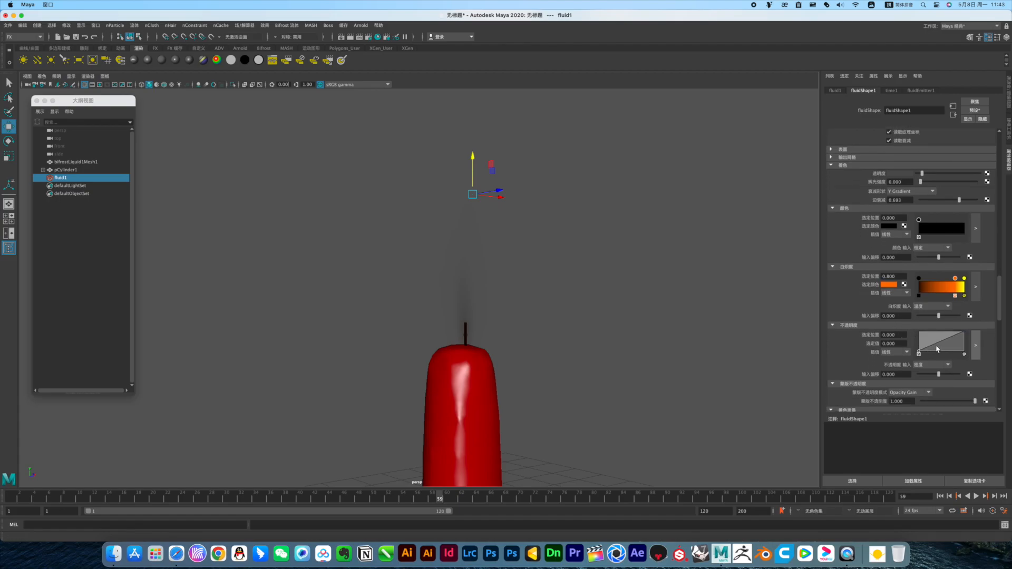
{"action": "left_click_drag", "start_coordinate": [919, 351], "coordinate": [965, 365]}
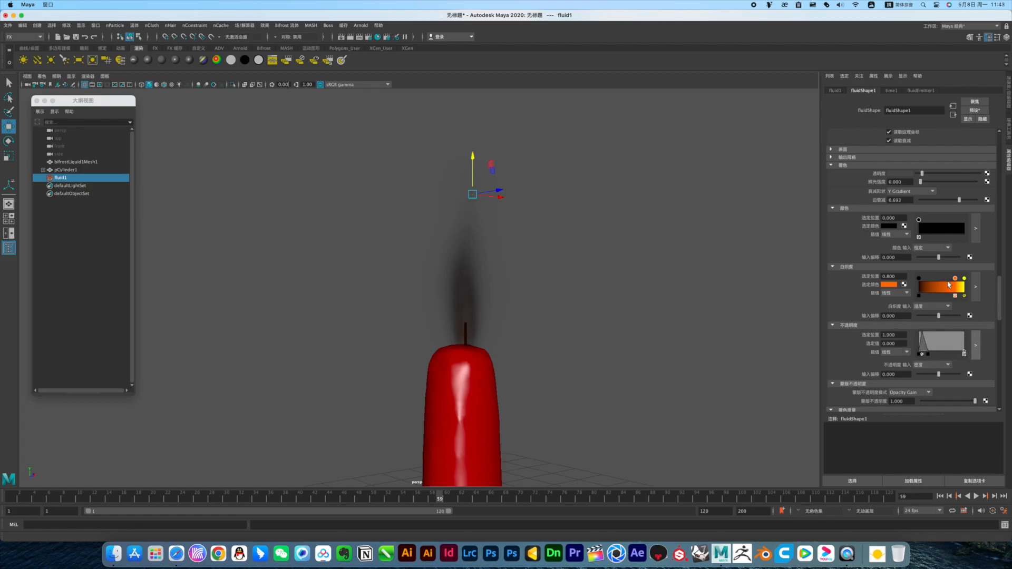
{"action": "left_click_drag", "start_coordinate": [939, 317], "coordinate": [957, 318]}
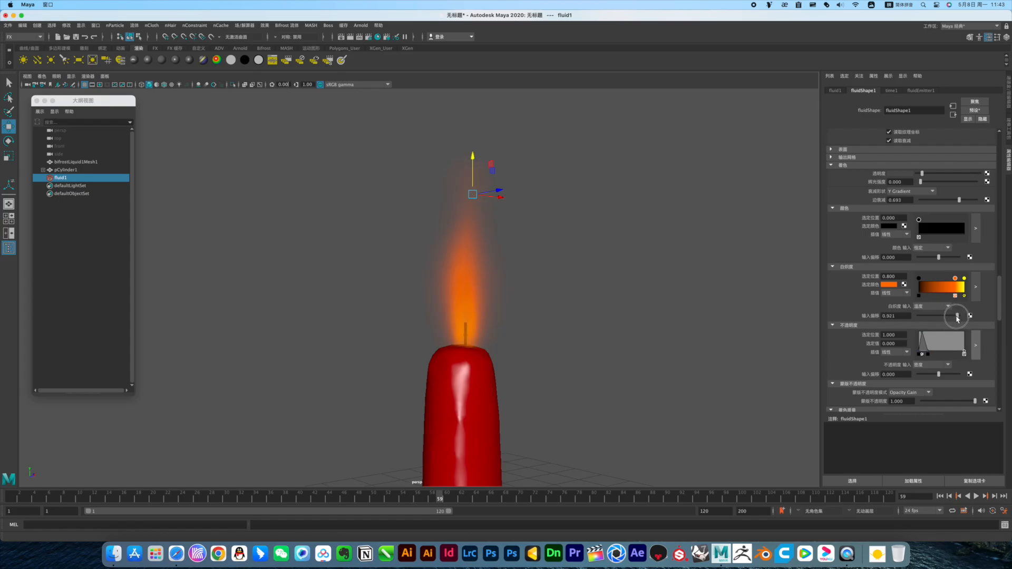
Move the incandescence ramp's black marker to about 0.61 and bring the yellow marker back beside the orange one at about 0.78.
{"action": "left_click", "coordinate": [975, 287]}
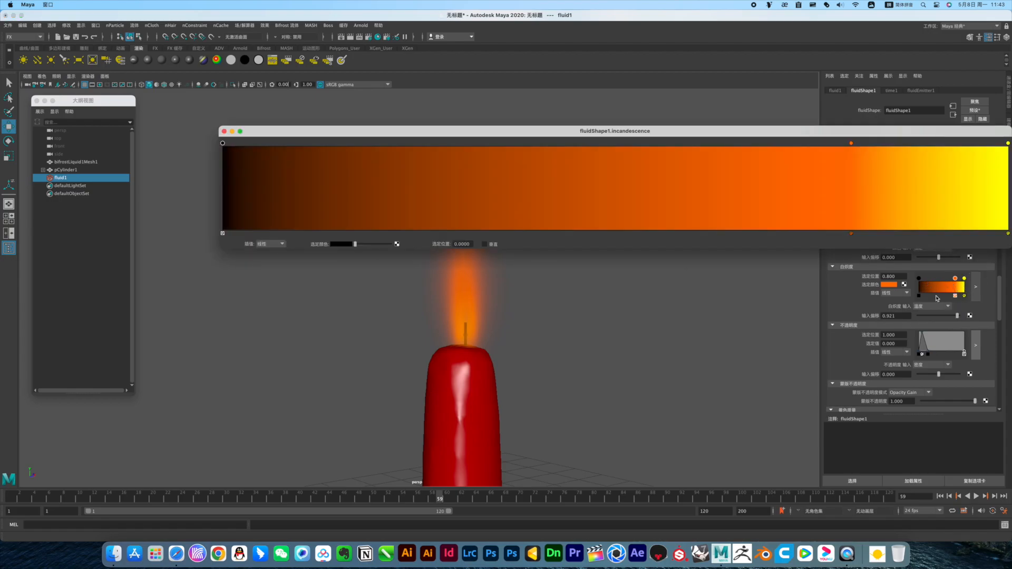
{"action": "left_click_drag", "start_coordinate": [645, 125], "coordinate": [578, 95]}
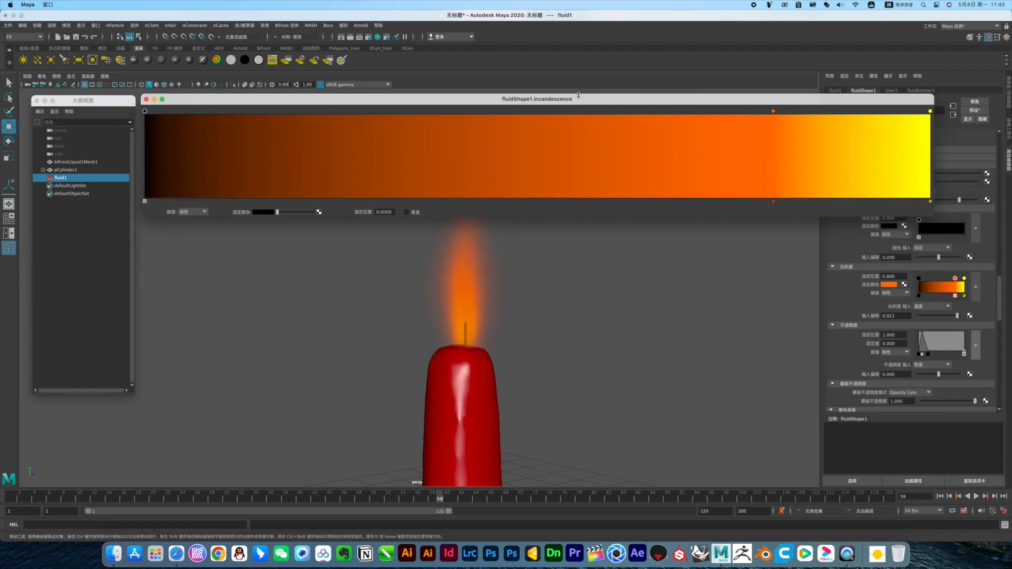
{"action": "left_click_drag", "start_coordinate": [145, 112], "coordinate": [627, 138]}
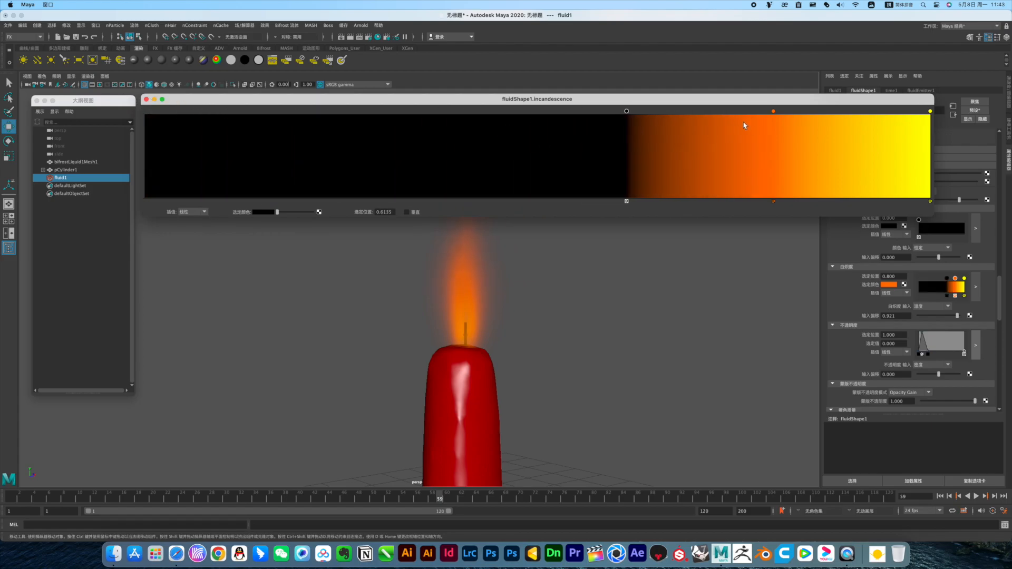
{"action": "left_click_drag", "start_coordinate": [930, 112], "coordinate": [757, 112]}
Add an incandescence ramp marker at about 0.81 and change its color to pale yellow.
{"action": "left_click", "coordinate": [786, 120]}
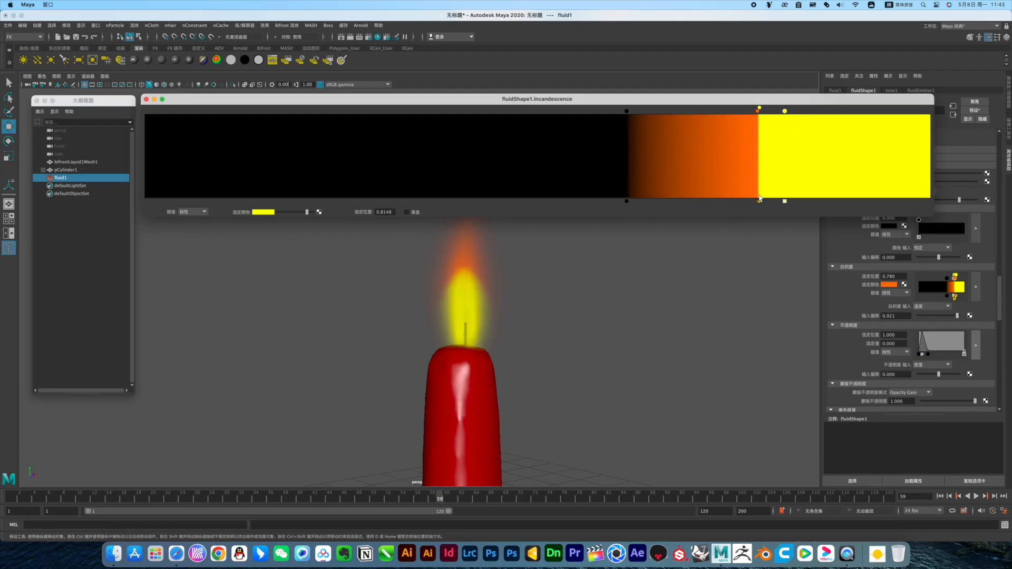
{"action": "left_click", "coordinate": [260, 211]}
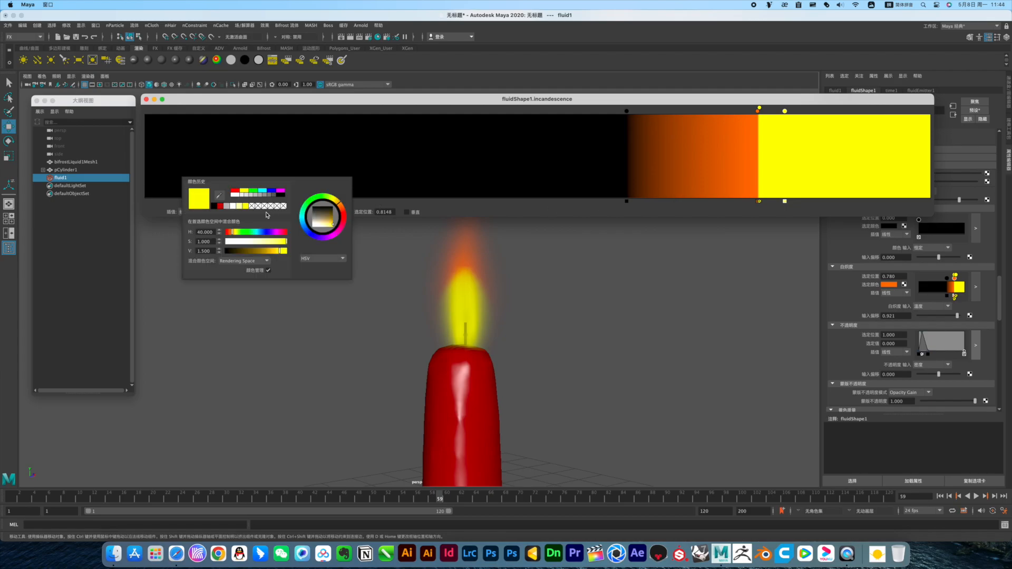
{"action": "left_click", "coordinate": [256, 243]}
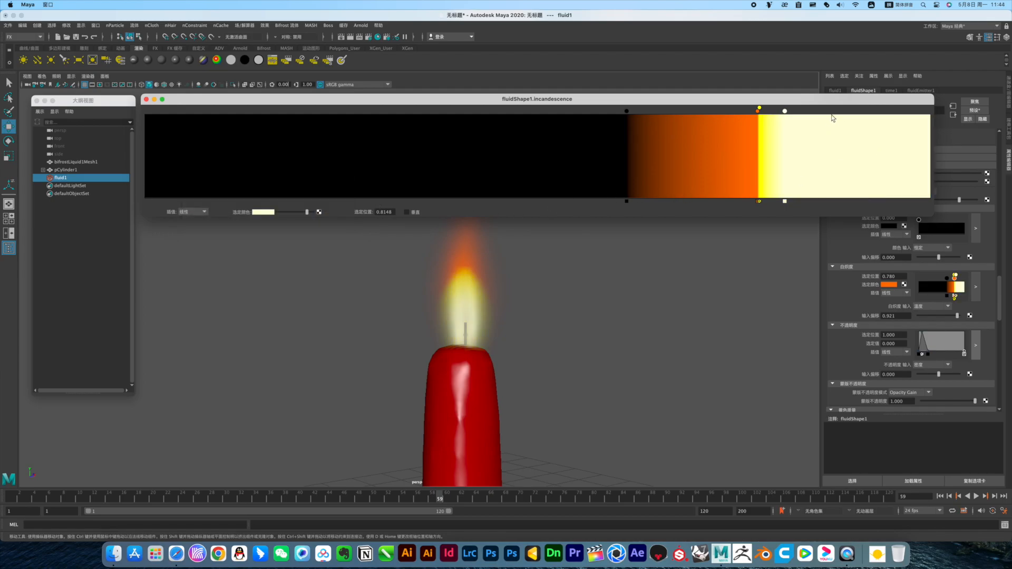
Add a black incandescence marker just past the pale yellow one and shift the bright markers so the orange sits at about 0.81.
{"action": "left_click_drag", "start_coordinate": [816, 112], "coordinate": [786, 108]}
{"action": "left_click", "coordinate": [256, 213]}
{"action": "left_click_drag", "start_coordinate": [227, 253], "coordinate": [209, 253]}
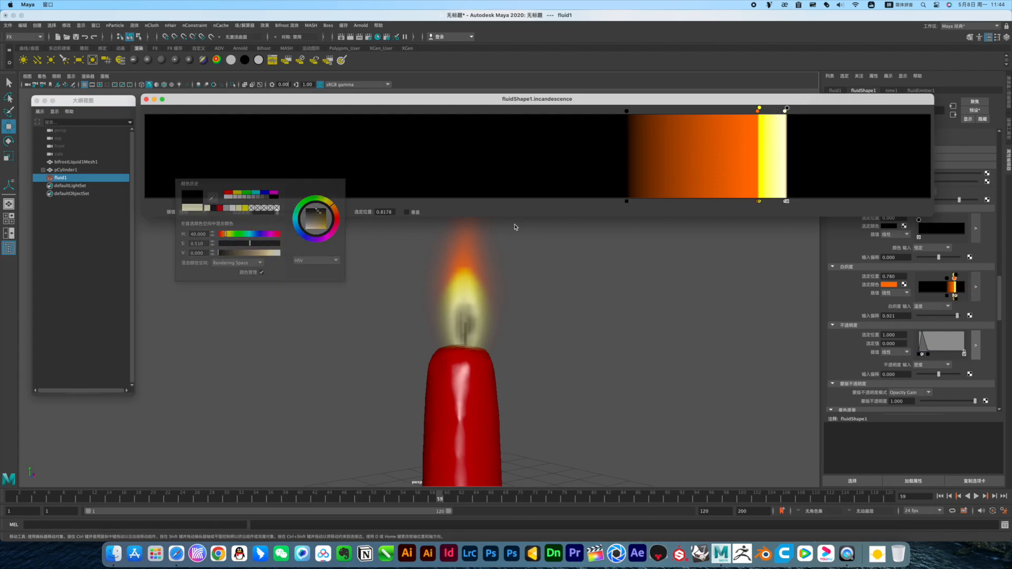
{"action": "mouse_move", "coordinate": [786, 110]}
{"action": "left_mouse_down"}
{"action": "mouse_move", "coordinate": [807, 110]}
{"action": "mouse_move", "coordinate": [778, 111]}
{"action": "left_mouse_up"}
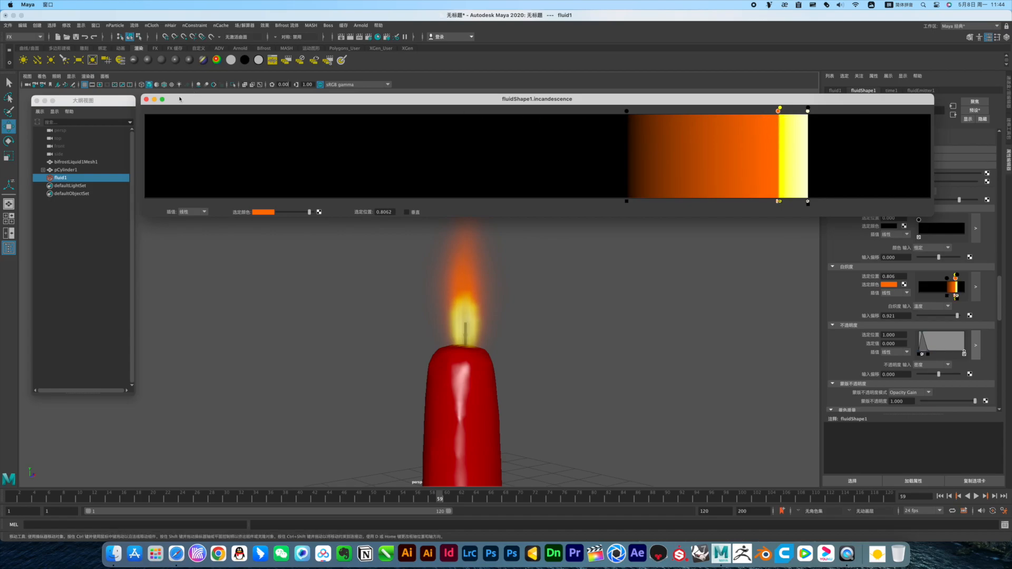
{"action": "left_click", "coordinate": [146, 100]}
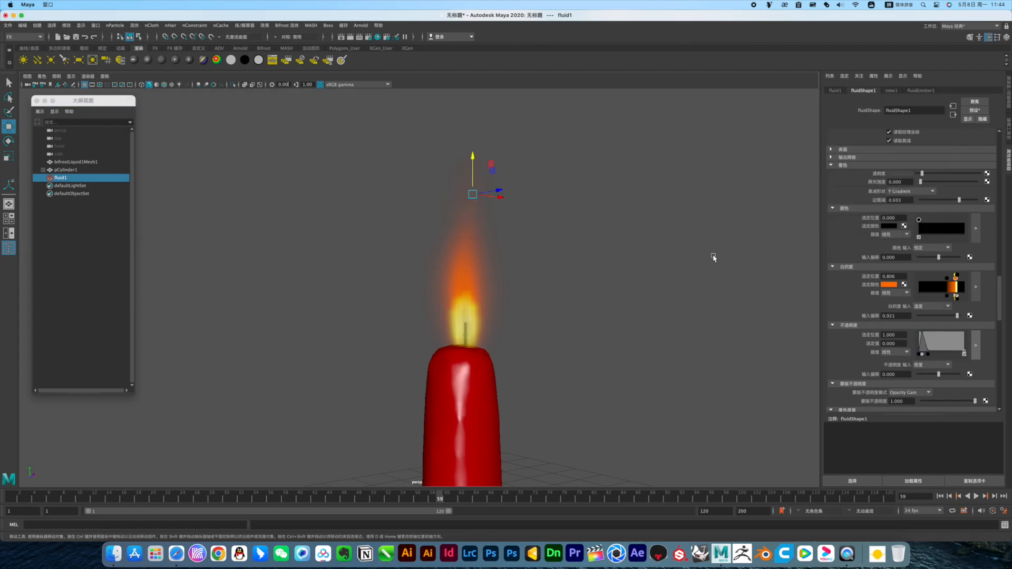
Extend the end of the opacity curve's peak to position about 0.29 and lower the edge dropoff to about 0.49.
{"action": "left_click_drag", "start_coordinate": [955, 316], "coordinate": [956, 318]}
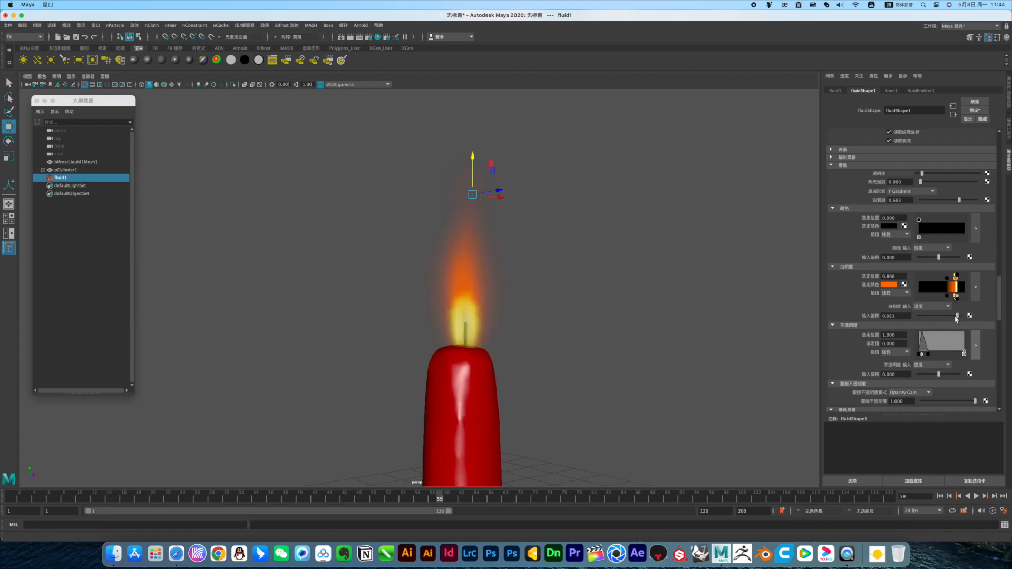
{"action": "left_click", "coordinate": [974, 353]}
{"action": "left_click_drag", "start_coordinate": [529, 272], "coordinate": [597, 277]}
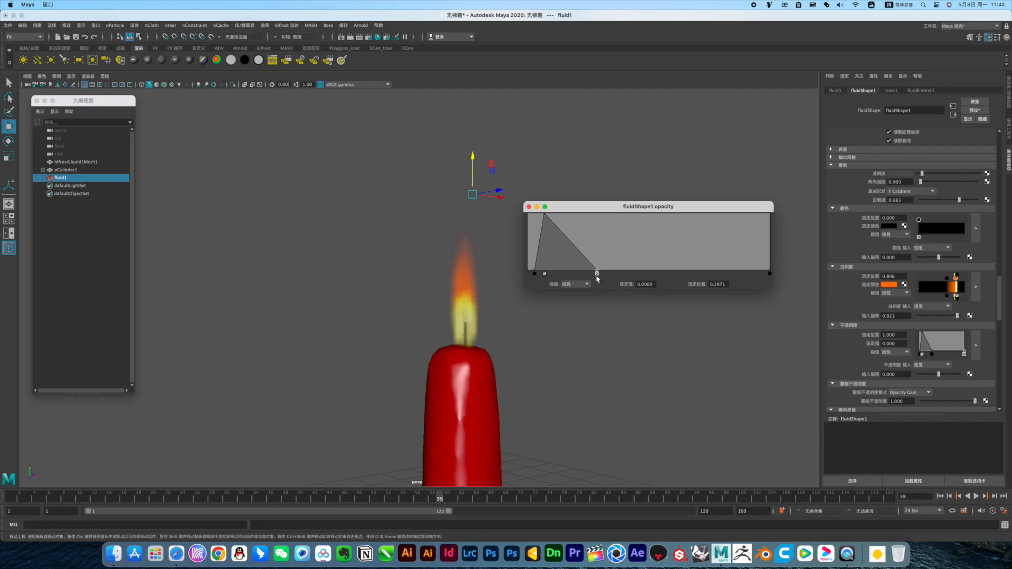
{"action": "left_click", "coordinate": [528, 207]}
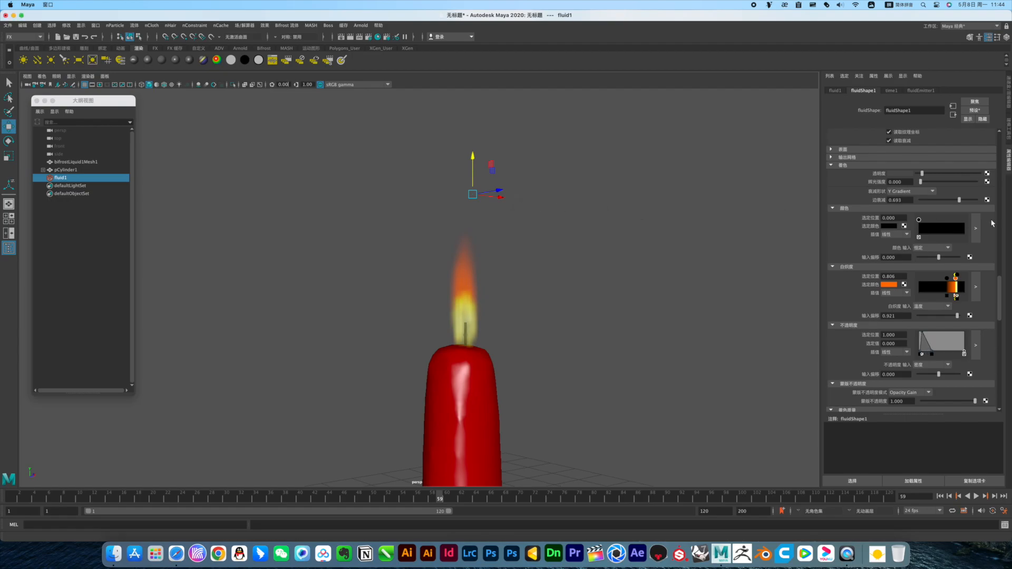
{"action": "left_click_drag", "start_coordinate": [959, 198], "coordinate": [921, 174]}
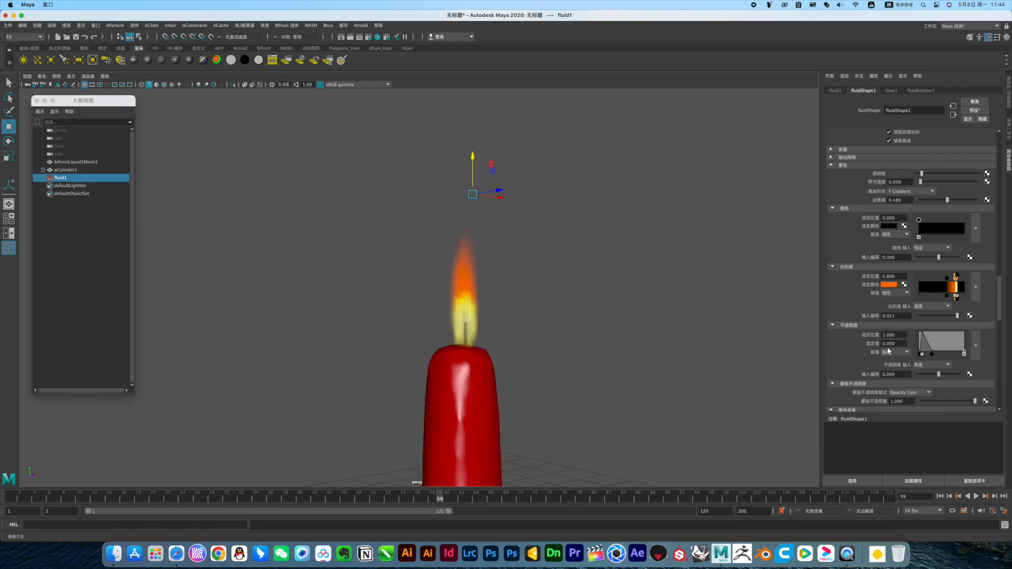
{"action": "mouse_move", "coordinate": [958, 317]}
{"action": "left_mouse_down"}
{"action": "mouse_move", "coordinate": [944, 317]}
{"action": "mouse_move", "coordinate": [957, 316]}
{"action": "left_mouse_up"}
Move the opacity curve's peak to position about 0.11 with value about 0.96 and pull both of its base points inward.
{"action": "left_click", "coordinate": [925, 334]}
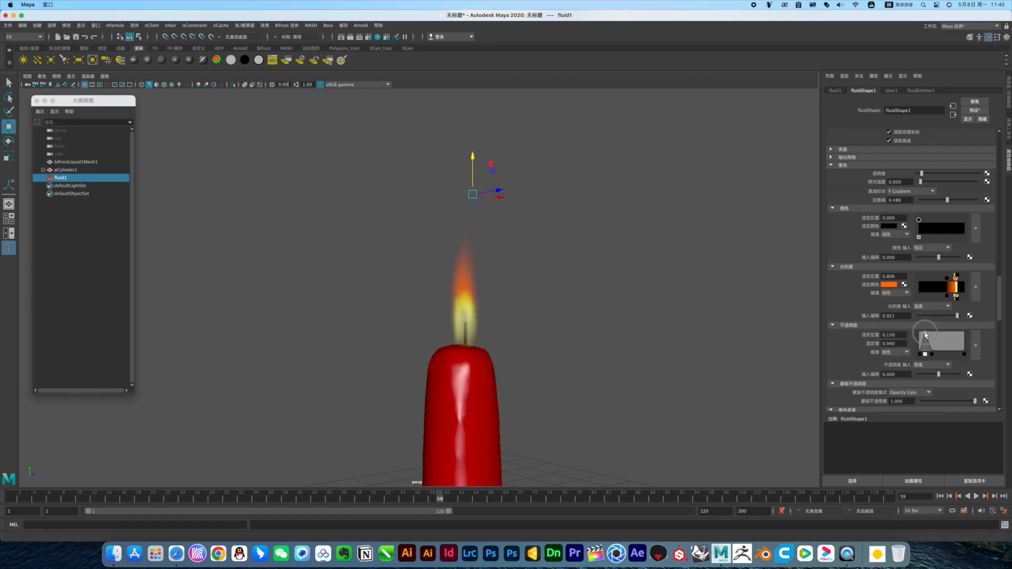
{"action": "left_click_drag", "start_coordinate": [925, 334], "coordinate": [924, 332]}
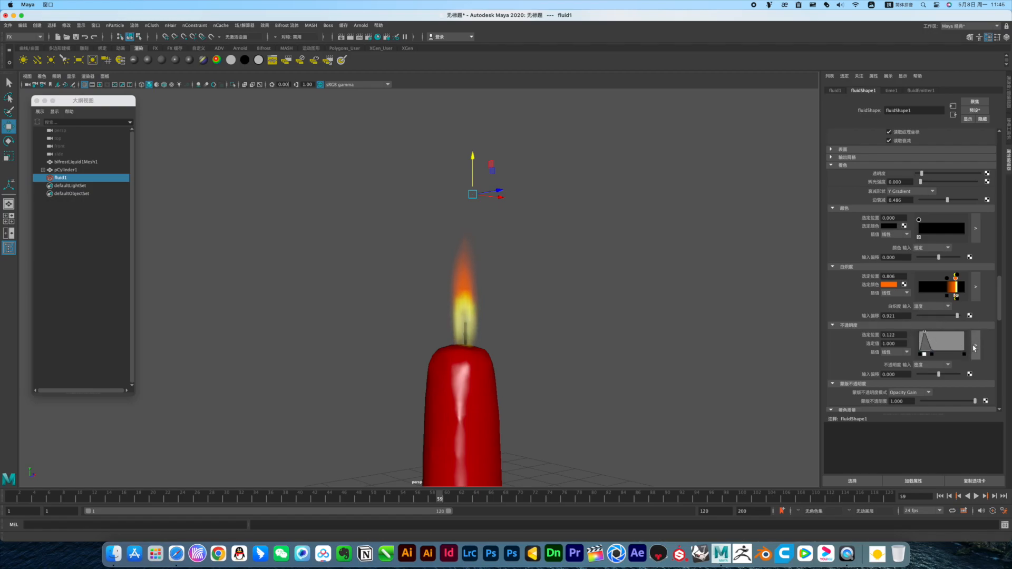
{"action": "left_click", "coordinate": [973, 350]}
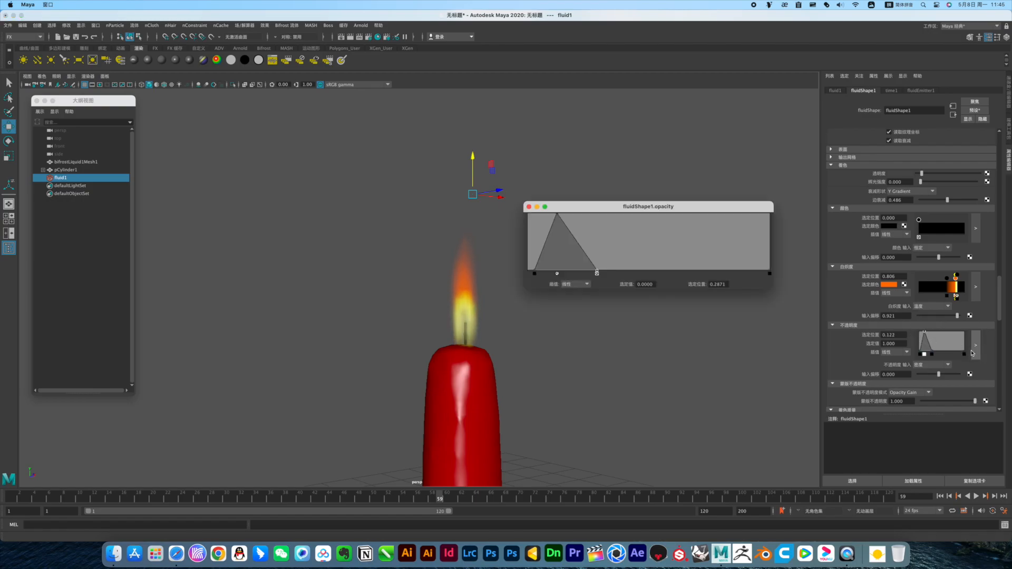
{"action": "left_click", "coordinate": [548, 266]}
{"action": "mouse_move", "coordinate": [534, 274]}
{"action": "left_mouse_down"}
{"action": "mouse_move", "coordinate": [523, 273]}
{"action": "mouse_move", "coordinate": [539, 283]}
{"action": "mouse_move", "coordinate": [539, 271]}
{"action": "left_mouse_up"}
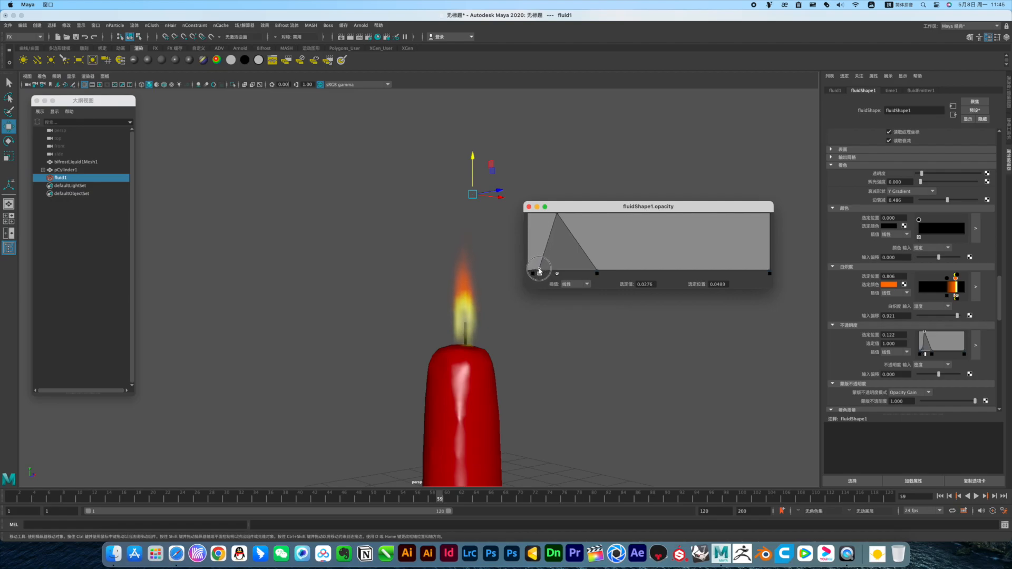
{"action": "left_click_drag", "start_coordinate": [557, 215], "coordinate": [552, 217]}
{"action": "mouse_move", "coordinate": [597, 271]}
{"action": "left_mouse_down"}
{"action": "mouse_move", "coordinate": [560, 273]}
{"action": "mouse_move", "coordinate": [586, 273]}
{"action": "left_mouse_up"}
{"action": "left_click", "coordinate": [528, 207]}
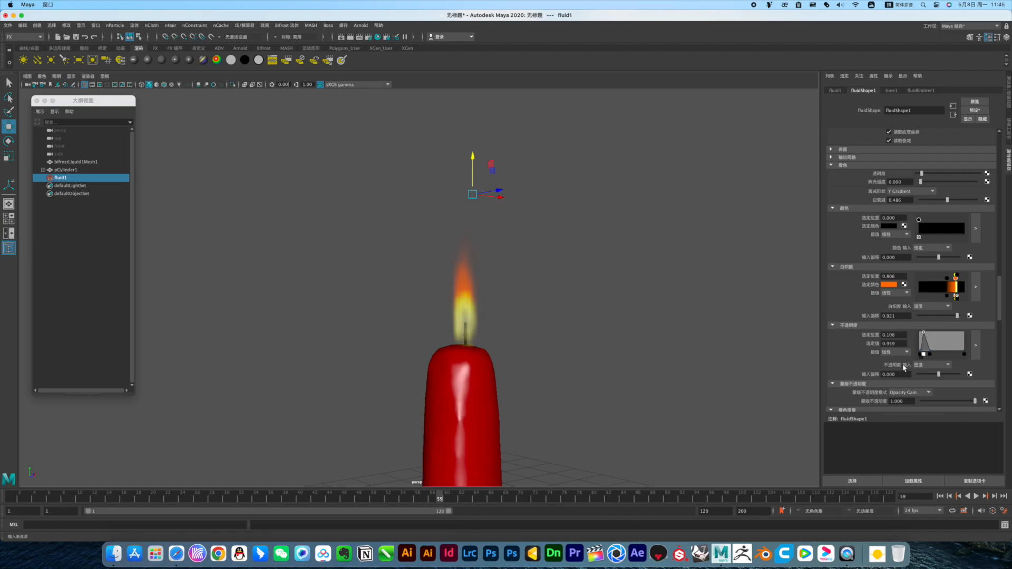
Enable texturing for the fluid's color, incandescence and opacity.
{"action": "scroll", "coordinate": [876, 359], "scroll_direction": "down", "scroll_amount": 4}
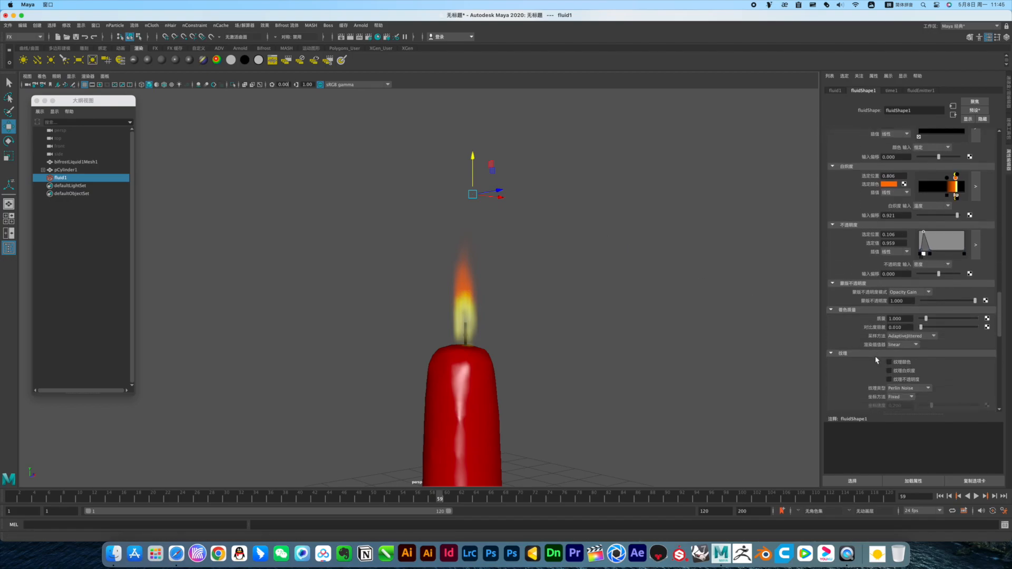
{"action": "scroll", "coordinate": [875, 360], "scroll_direction": "down", "scroll_amount": 3}
{"action": "scroll", "coordinate": [876, 360], "scroll_direction": "down", "scroll_amount": 2}
{"action": "left_click", "coordinate": [897, 237]}
{"action": "left_click", "coordinate": [897, 244]}
{"action": "left_click", "coordinate": [897, 253]}
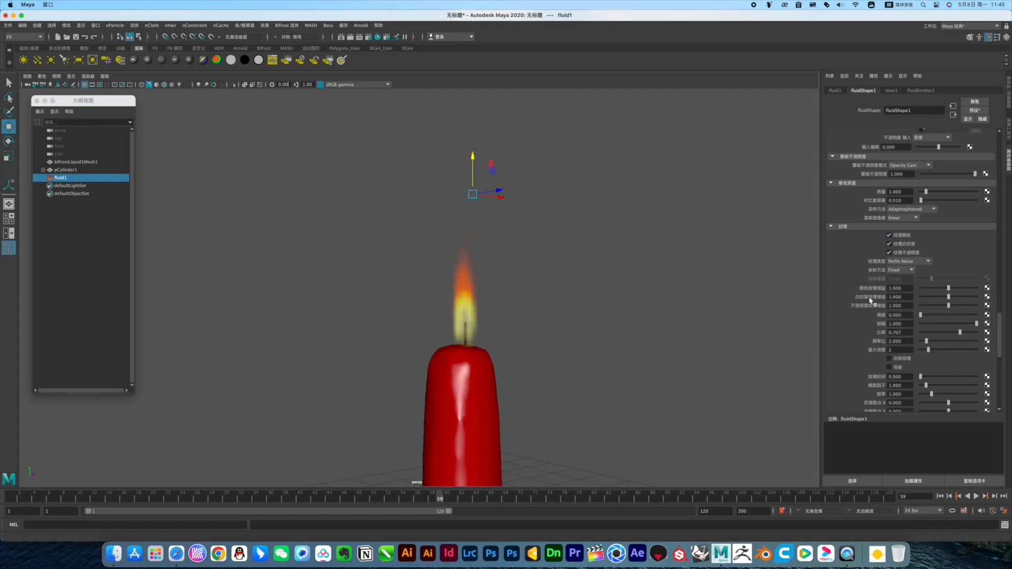
Turn on the fluid's self shadowing and raise its shadow opacity.
{"action": "scroll", "coordinate": [870, 301], "scroll_direction": "down", "scroll_amount": 5}
{"action": "left_click", "coordinate": [888, 215]}
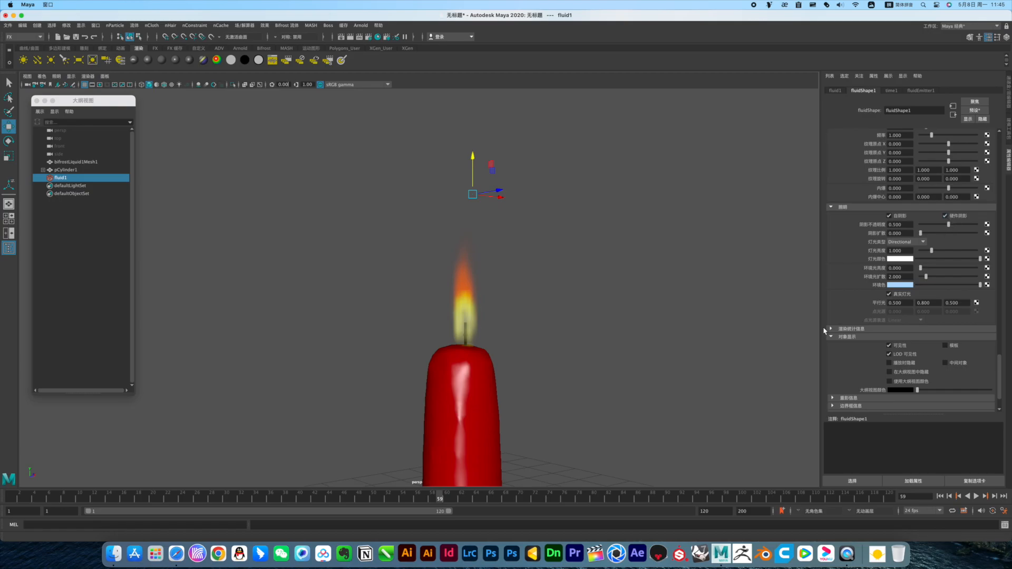
{"action": "left_click_drag", "start_coordinate": [952, 227], "coordinate": [999, 227]}
Replay the flame simulation from the first frame to check the textured shading.
{"action": "scroll", "coordinate": [870, 324], "scroll_direction": "up", "scroll_amount": 5}
{"action": "scroll", "coordinate": [870, 323], "scroll_direction": "up", "scroll_amount": 10}
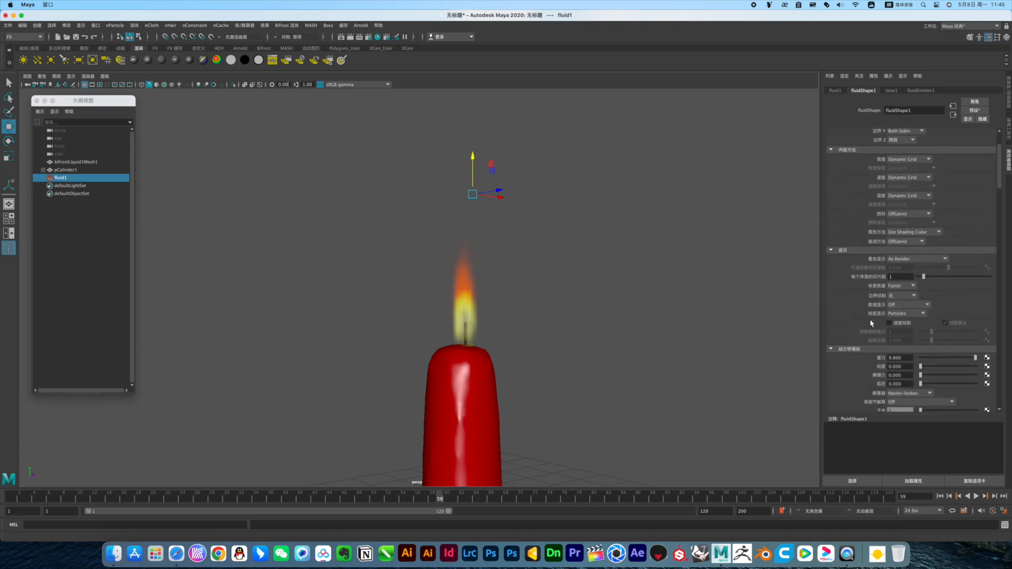
{"action": "scroll", "coordinate": [871, 323], "scroll_direction": "down", "scroll_amount": 5}
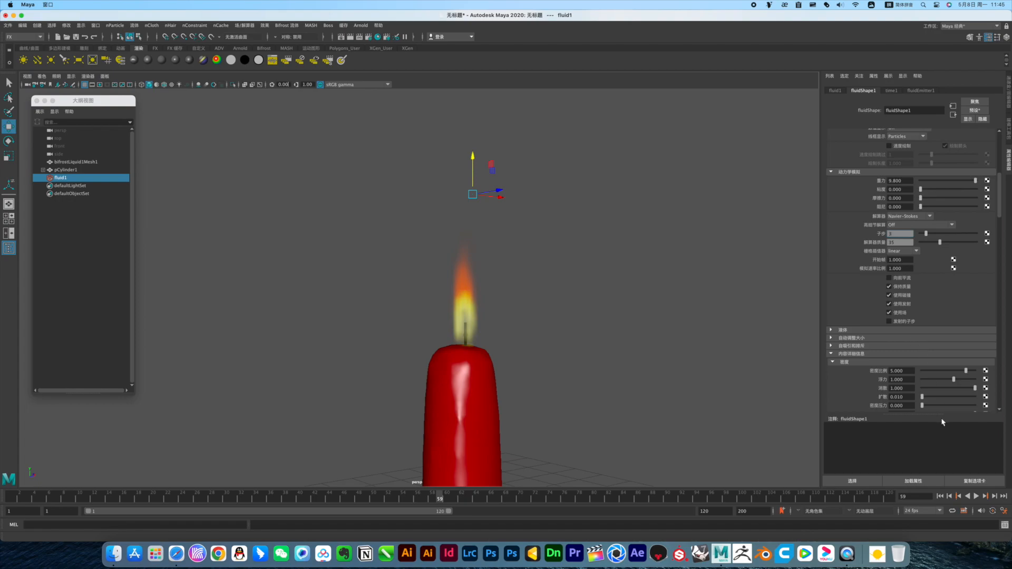
{"action": "left_click", "coordinate": [939, 496]}
{"action": "left_click", "coordinate": [976, 496]}
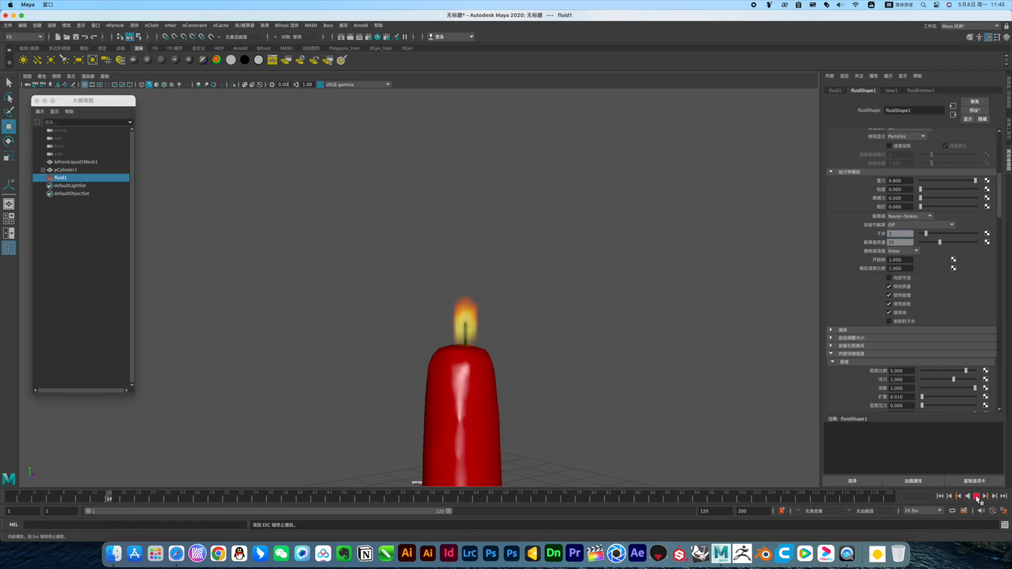
{"action": "left_click", "coordinate": [976, 496]}
Set the fluid's simulation rate scale to 3 and replay the simulation from the first frame.
{"action": "left_click_drag", "start_coordinate": [905, 269], "coordinate": [873, 273]}
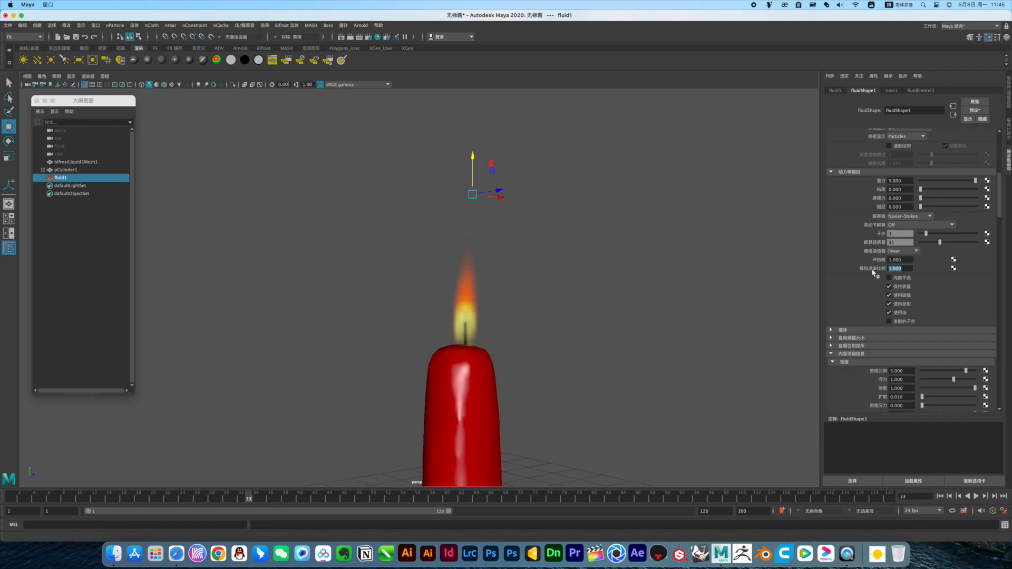
{"action": "type", "text": "3"}
{"action": "key", "text": "Return"}
{"action": "left_click", "coordinate": [939, 495]}
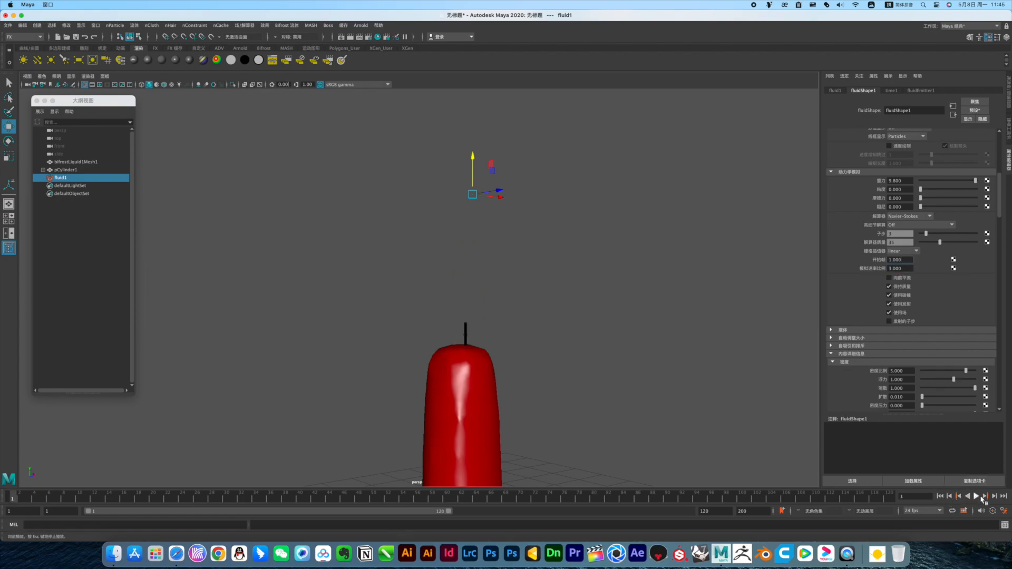
{"action": "left_click", "coordinate": [976, 496]}
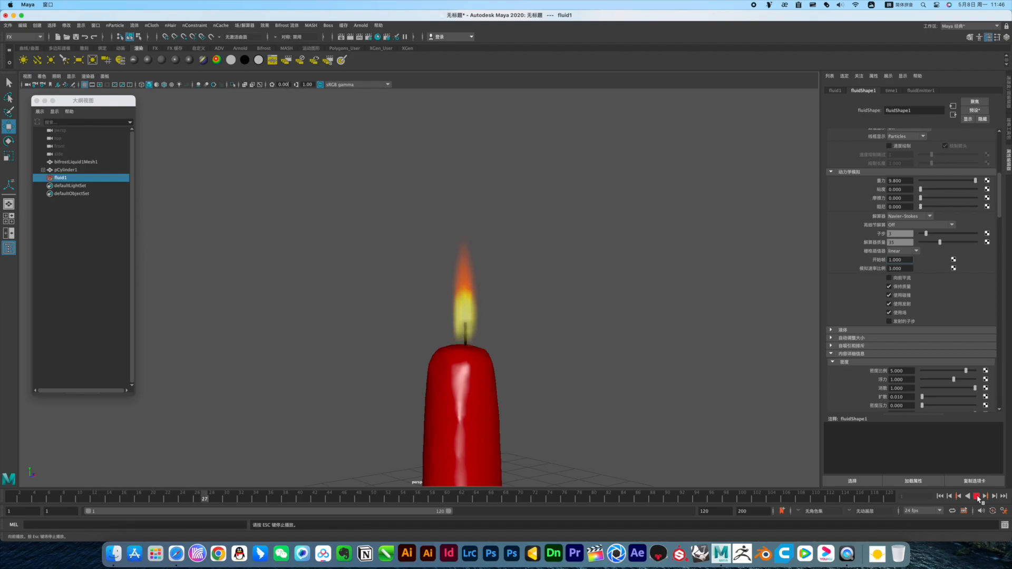
{"action": "left_click", "coordinate": [976, 496]}
Try a density scale of about 3.05 with a density diffusion of about 0.18, replaying the simulation from the first frame.
{"action": "scroll", "coordinate": [946, 272], "scroll_direction": "up", "scroll_amount": 5}
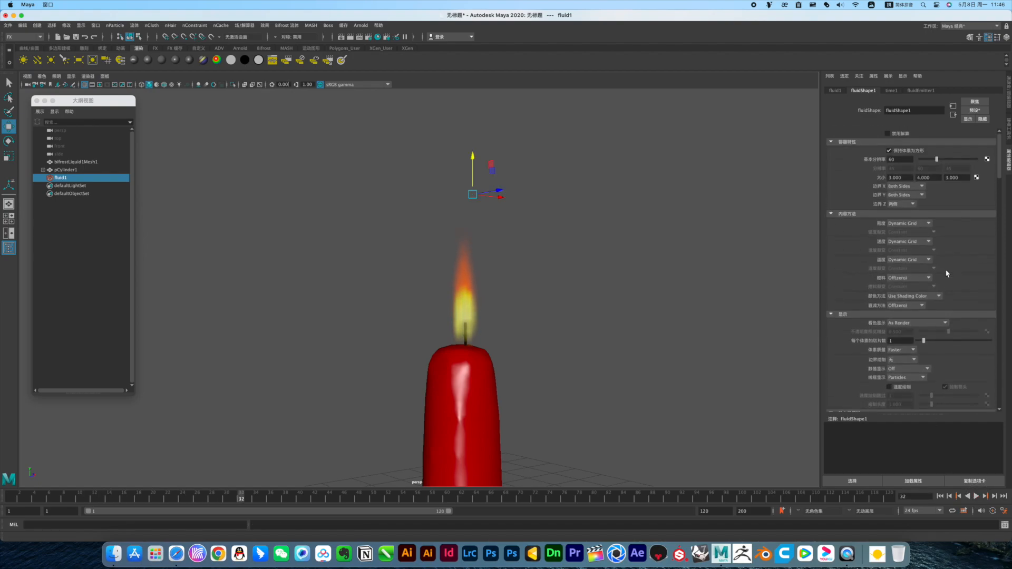
{"action": "scroll", "coordinate": [951, 276], "scroll_direction": "down", "scroll_amount": 10}
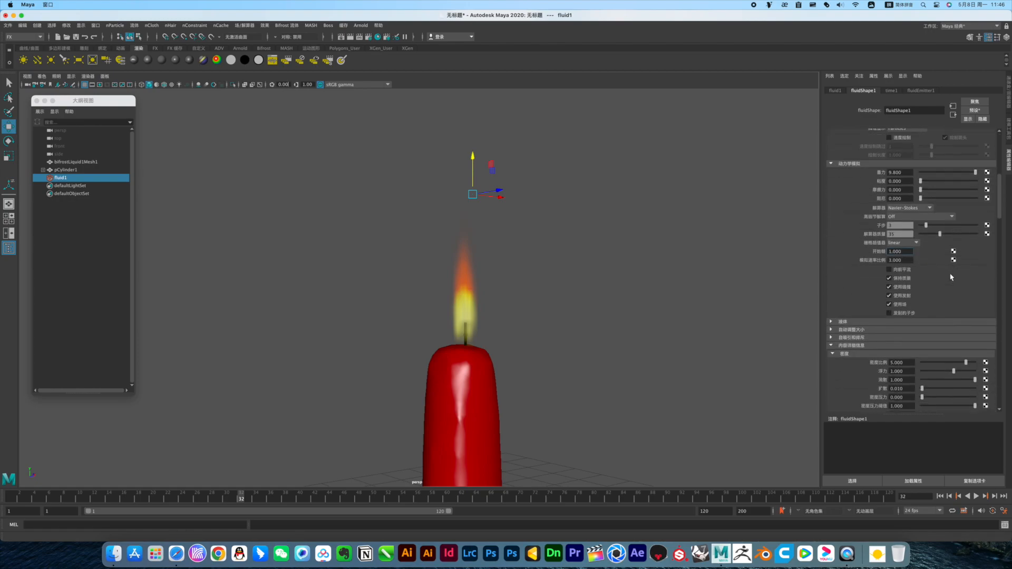
{"action": "scroll", "coordinate": [951, 277], "scroll_direction": "down", "scroll_amount": 3}
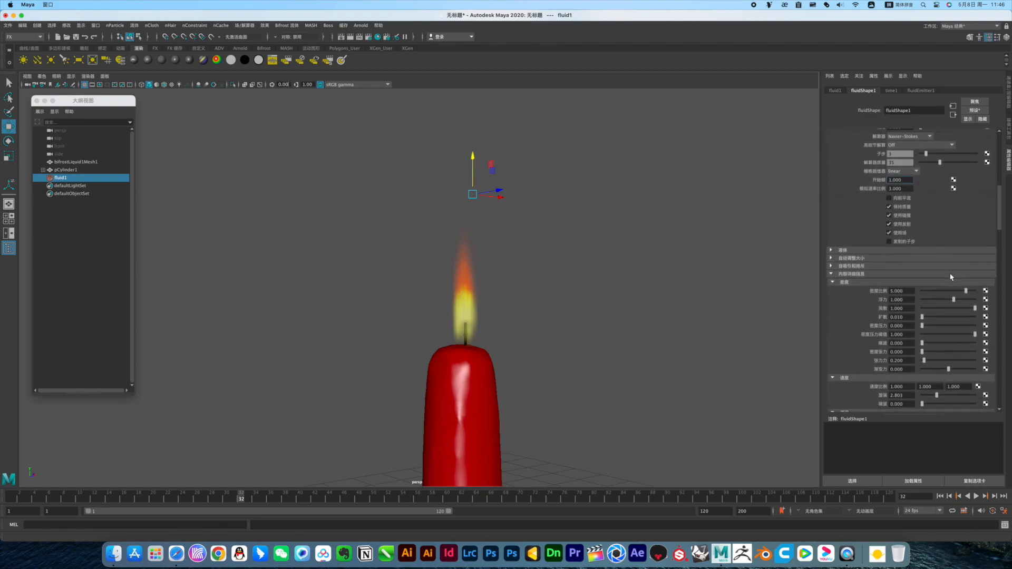
{"action": "left_click", "coordinate": [959, 291]}
{"action": "left_click_drag", "start_coordinate": [959, 290], "coordinate": [926, 318]}
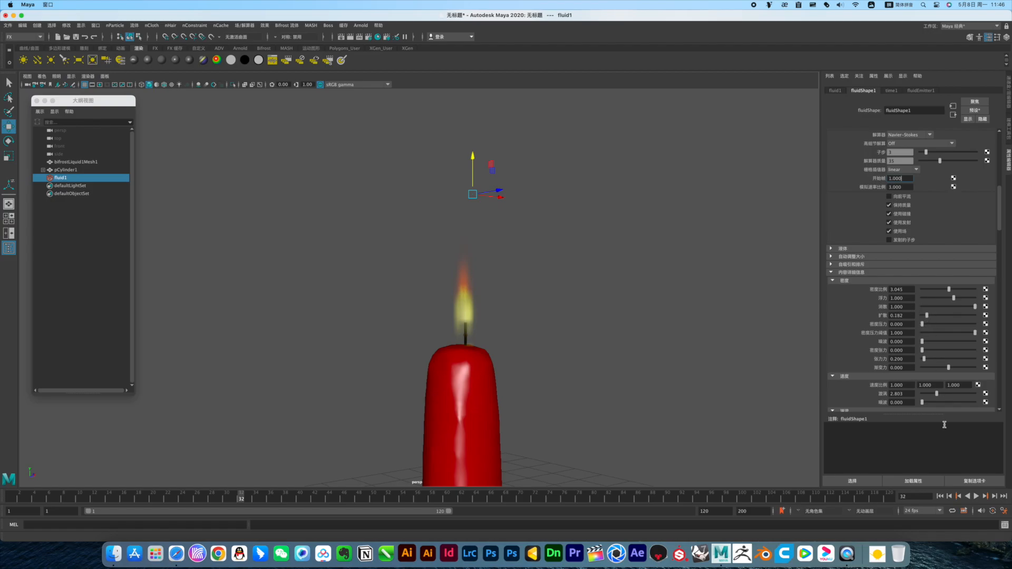
{"action": "left_click", "coordinate": [944, 496]}
{"action": "left_click", "coordinate": [976, 495]}
{"action": "left_click", "coordinate": [976, 496]}
Set the fluid's density diffusion to 0.02 and, after replaying the simulation, raise the density scale to 6.
{"action": "left_click_drag", "start_coordinate": [896, 316], "coordinate": [921, 319]}
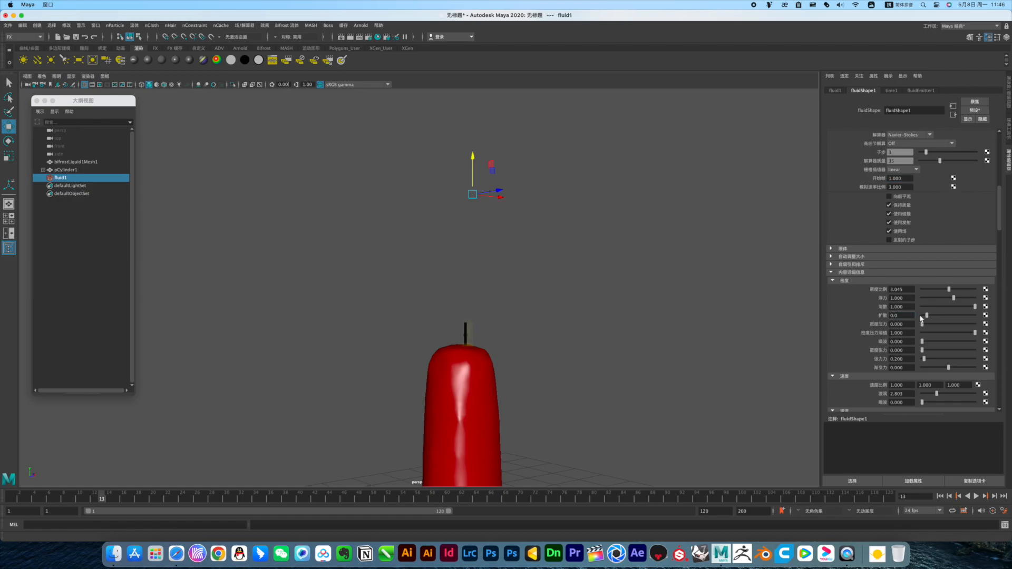
{"action": "left_click", "coordinate": [940, 496]}
{"action": "left_click", "coordinate": [976, 496]}
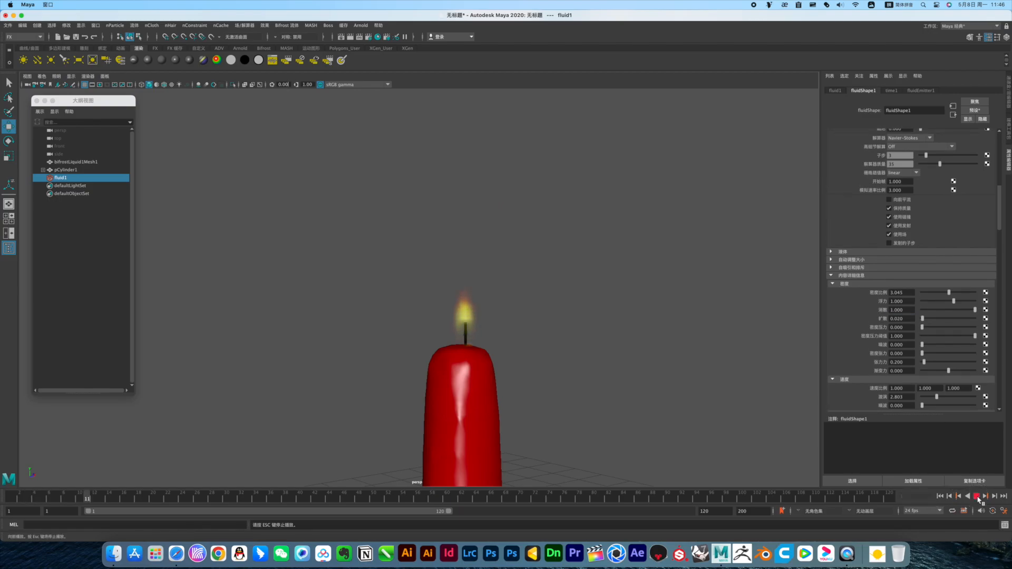
{"action": "key", "text": "Escape"}
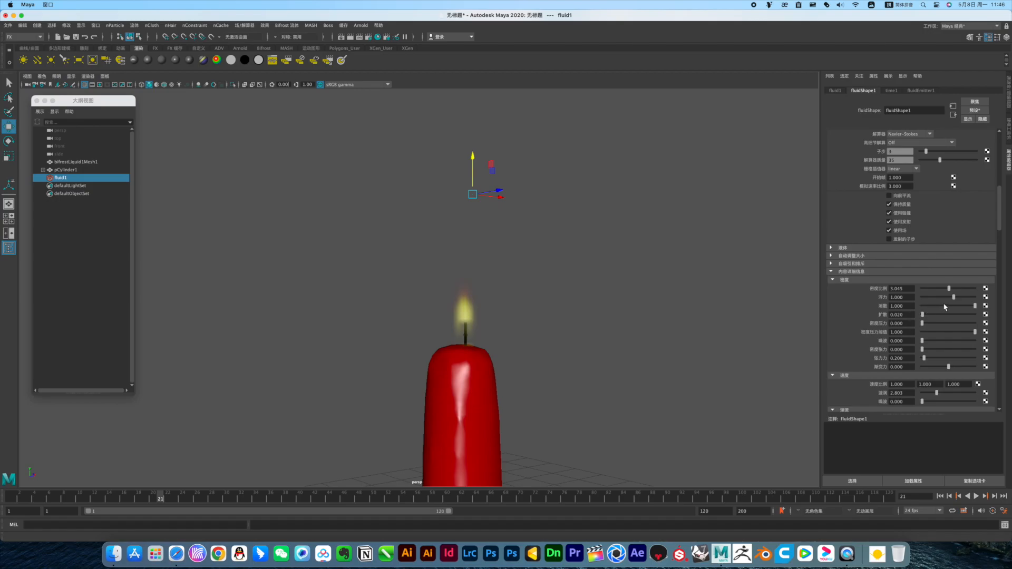
{"action": "left_click_drag", "start_coordinate": [949, 292], "coordinate": [981, 293]}
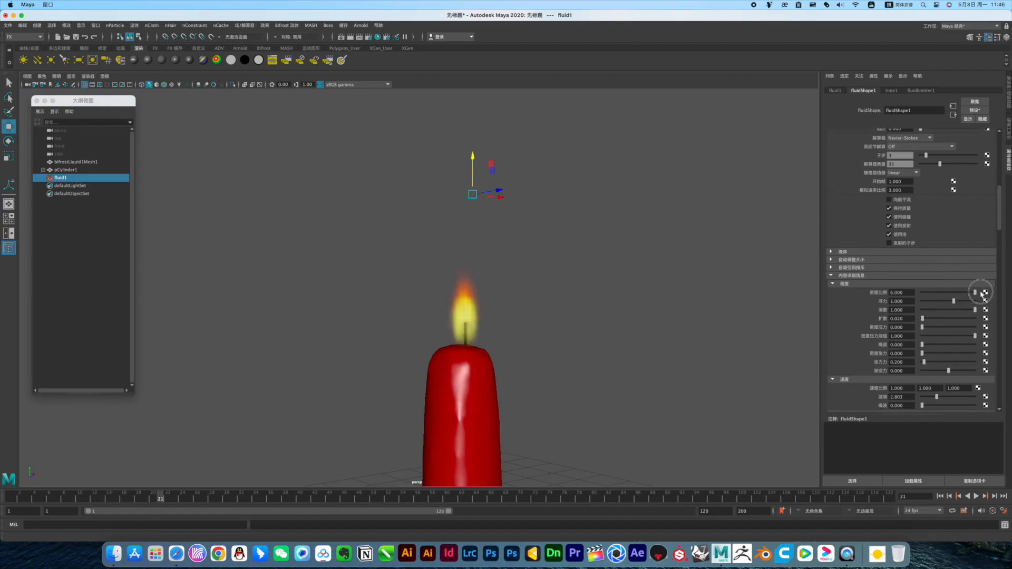
Replay the flame simulation from the first frame and inspect the flame up close from another angle.
{"action": "left_click", "coordinate": [940, 496]}
{"action": "left_click", "coordinate": [976, 496]}
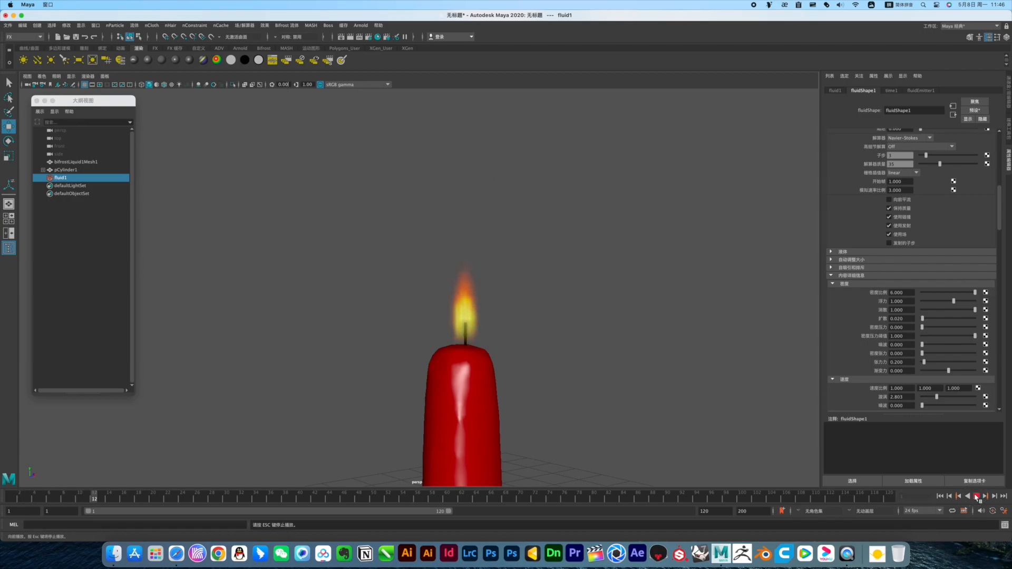
{"action": "left_click", "coordinate": [975, 496]}
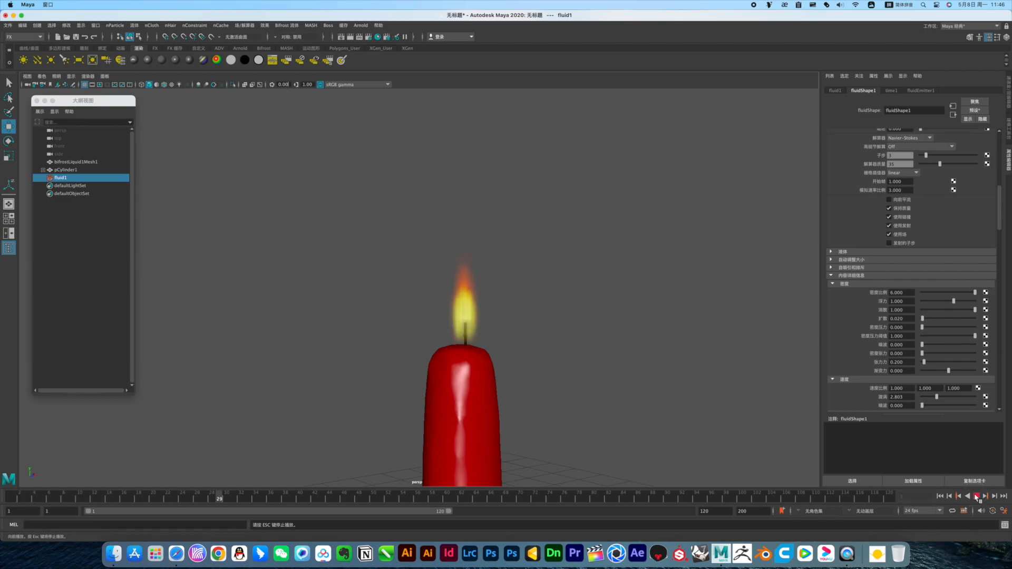
{"action": "left_click_drag", "start_coordinate": [642, 355], "coordinate": [580, 340], "text": "alt"}
{"action": "left_click_drag", "start_coordinate": [461, 323], "coordinate": [551, 321], "text": "alt"}
{"action": "right_click_drag", "start_coordinate": [472, 311], "coordinate": [664, 295], "text": "alt"}
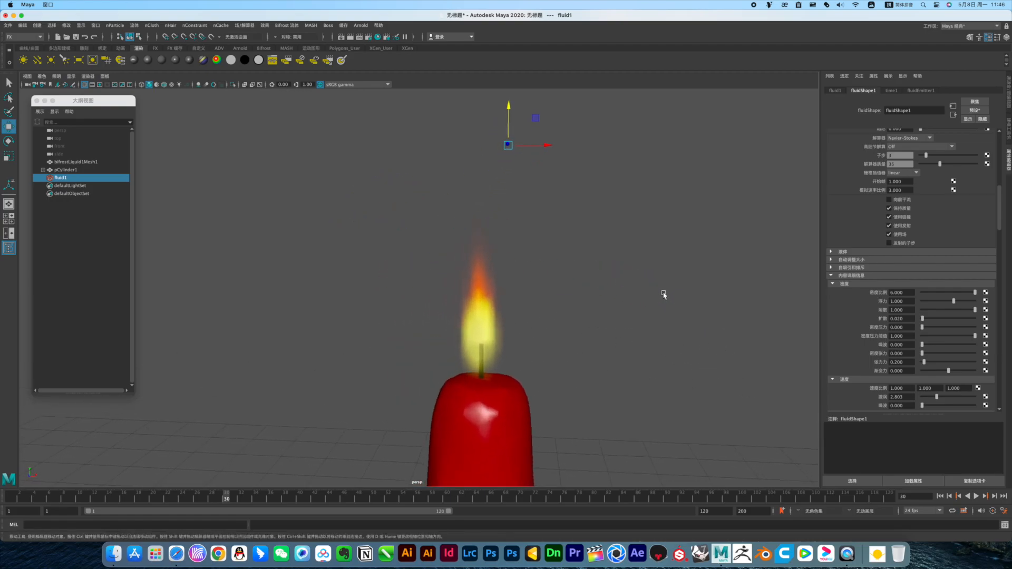
Render the current frame with Arnold, then again with Maya Hardware 2.0, and dismiss the render view.
{"action": "left_click", "coordinate": [351, 36]}
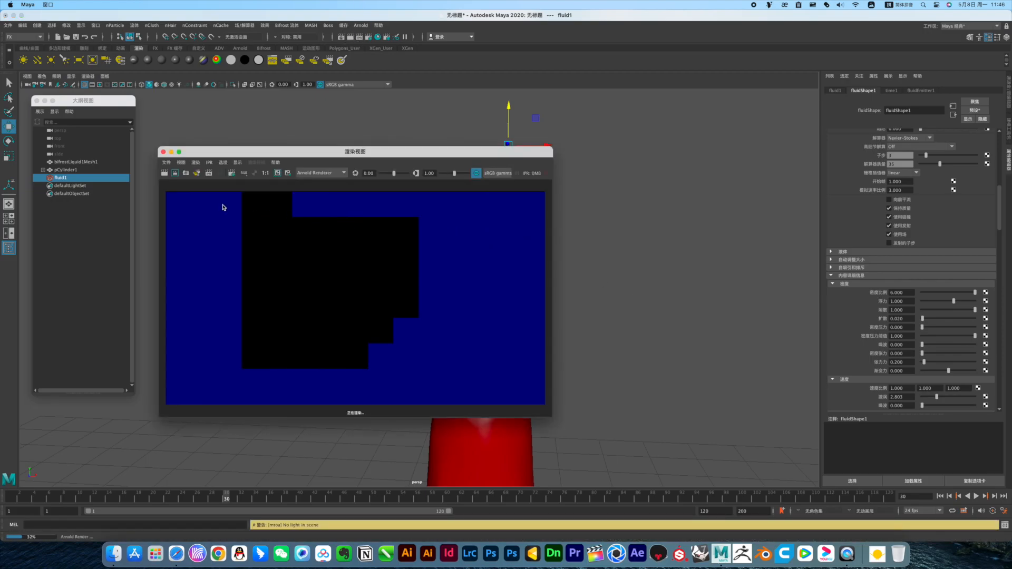
{"action": "left_click", "coordinate": [344, 172]}
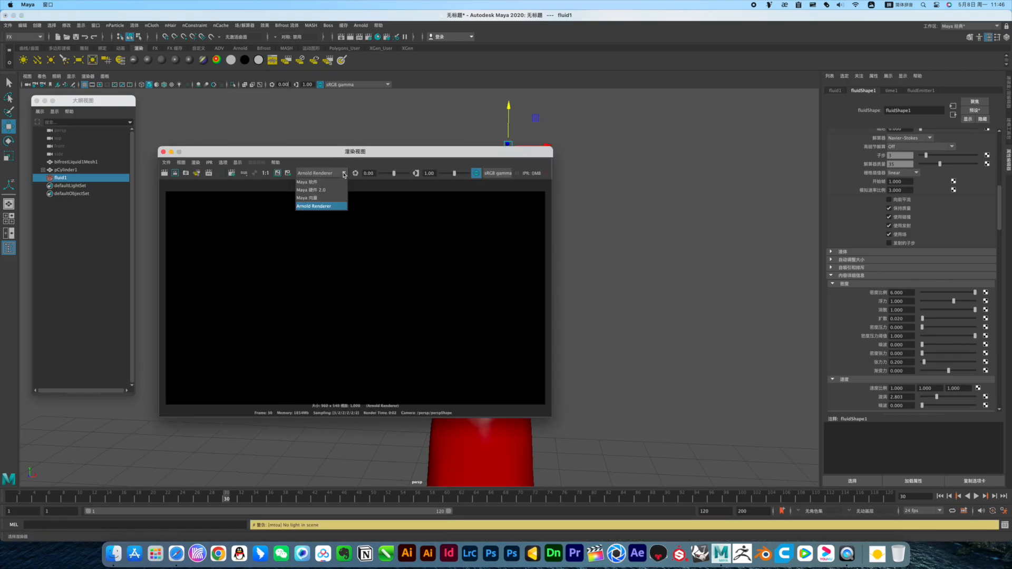
{"action": "left_click", "coordinate": [323, 190]}
{"action": "left_click", "coordinate": [354, 279]}
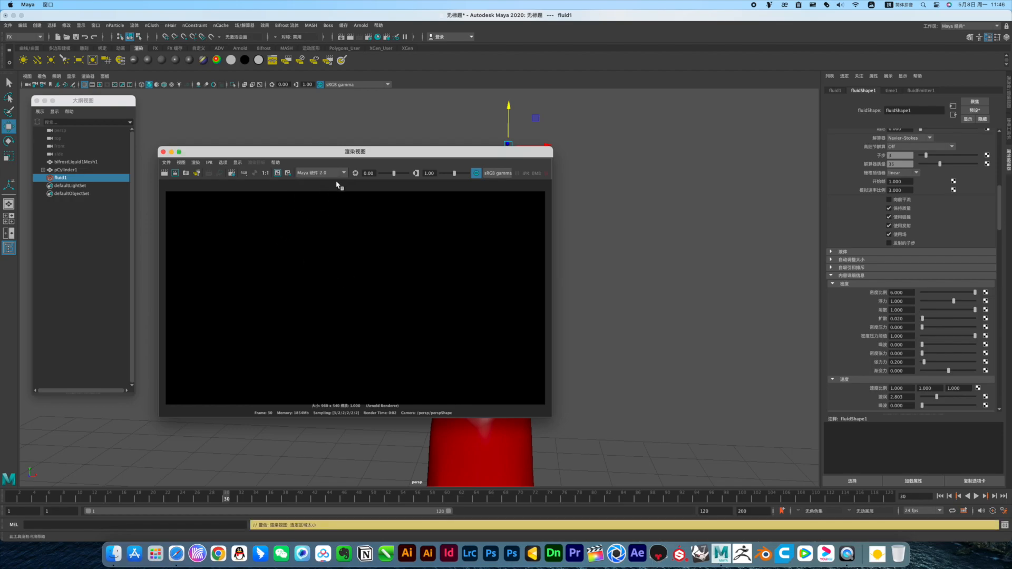
{"action": "left_click", "coordinate": [340, 173]}
{"action": "left_click", "coordinate": [323, 190]}
{"action": "left_click", "coordinate": [164, 173]}
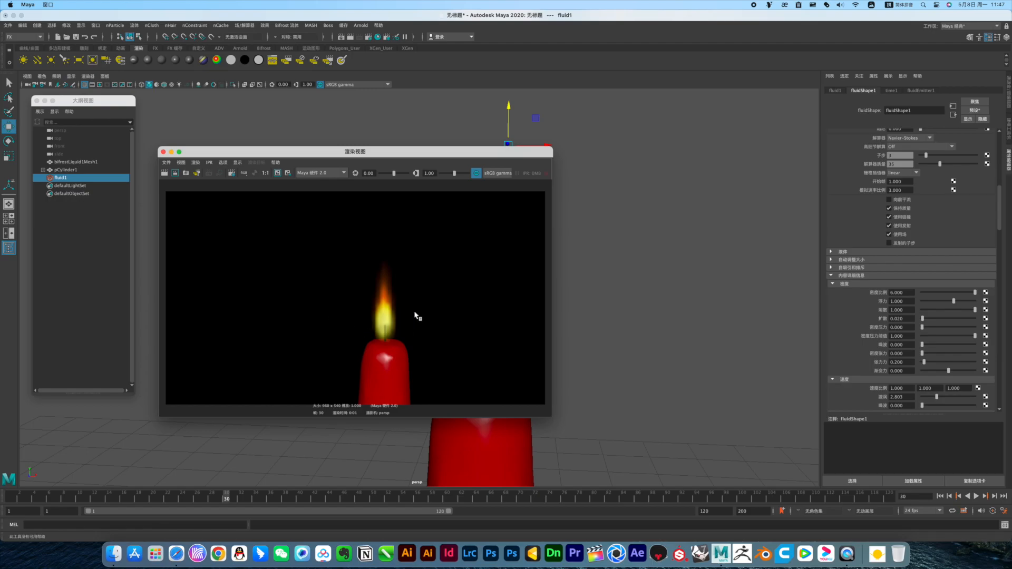
{"action": "left_click", "coordinate": [162, 151]}
{"action": "left_click", "coordinate": [671, 319]}
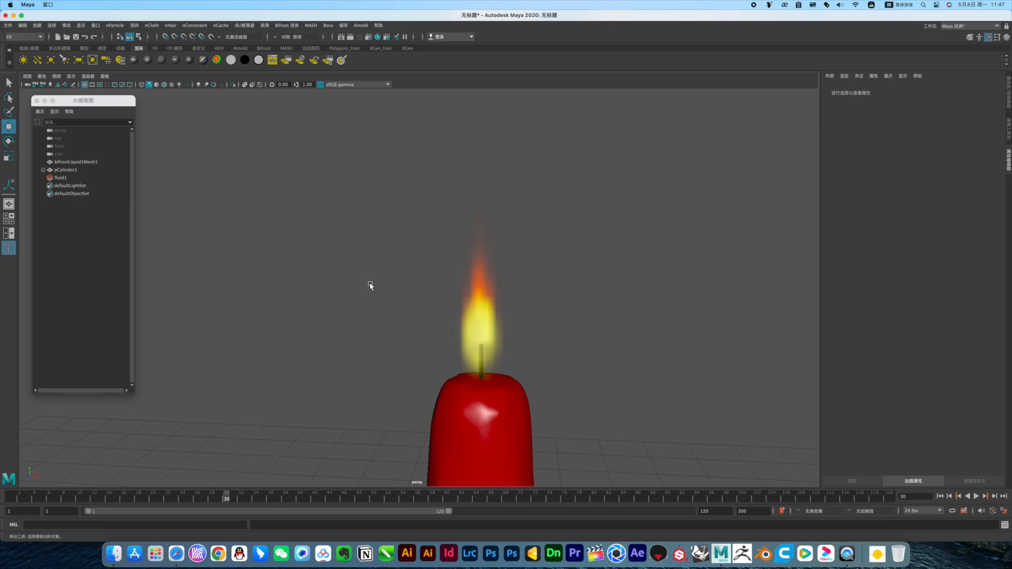
Set the rate of the fluid emitter under the wick cylinder to 600 and replay the simulation from the first frame.
{"action": "left_click", "coordinate": [80, 178]}
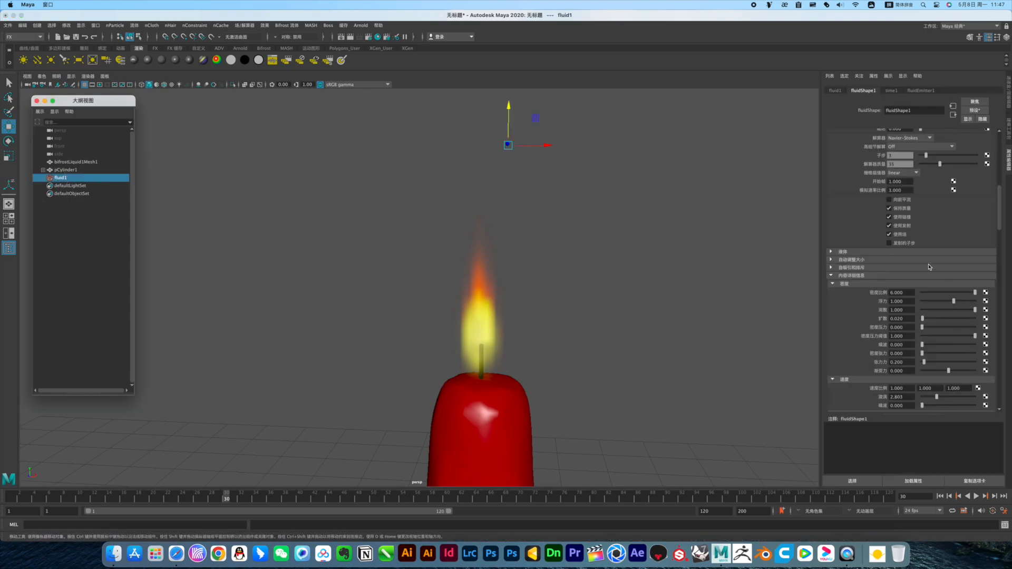
{"action": "left_click", "coordinate": [43, 170]}
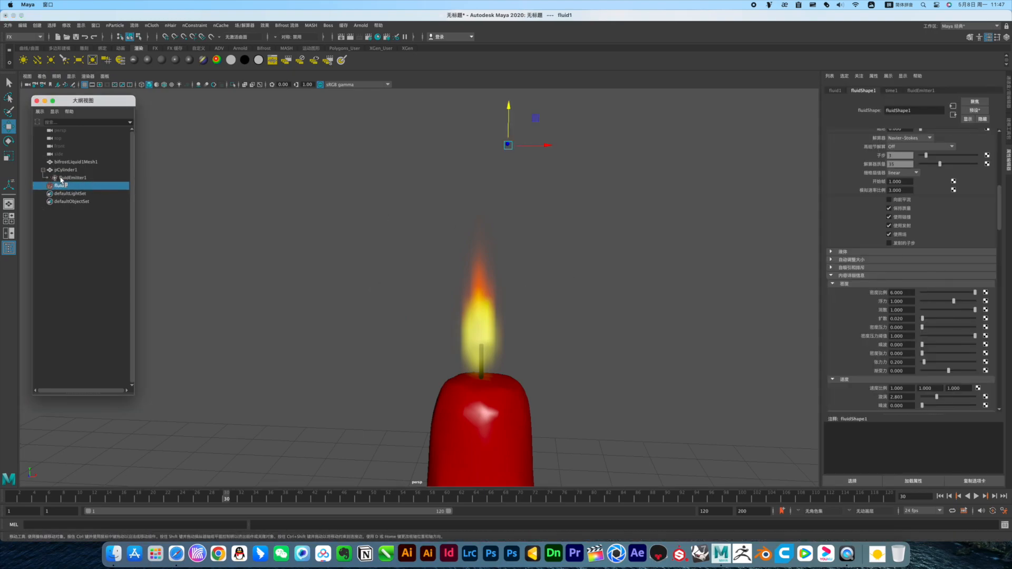
{"action": "left_click", "coordinate": [93, 179]}
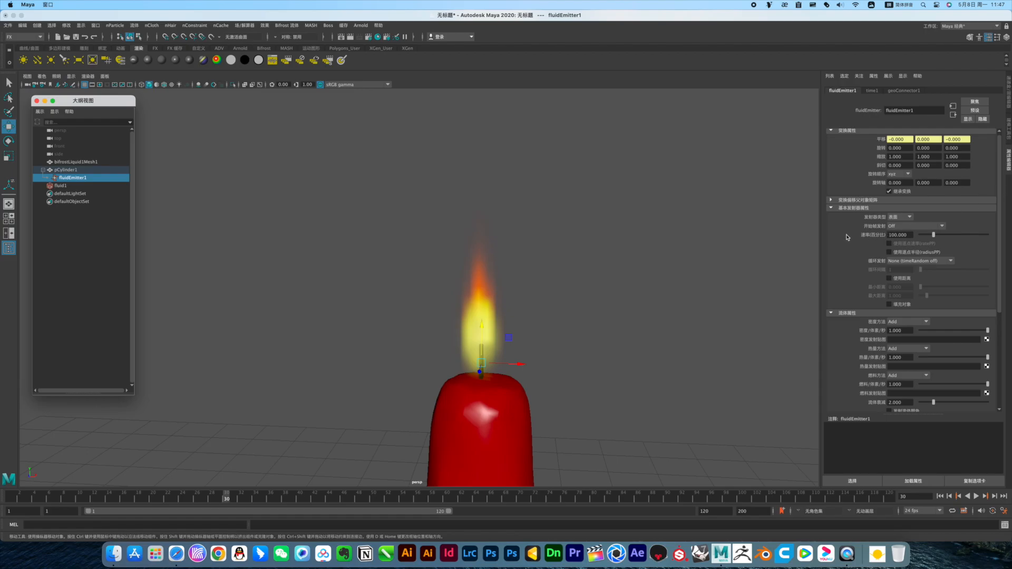
{"action": "scroll", "coordinate": [847, 238], "scroll_direction": "up", "scroll_amount": 1}
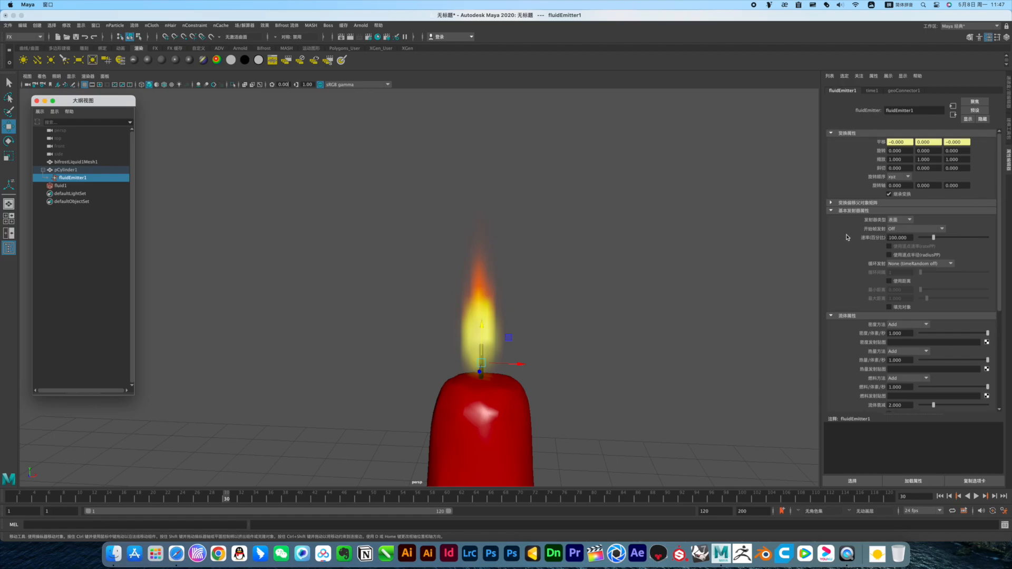
{"action": "left_click", "coordinate": [904, 237]}
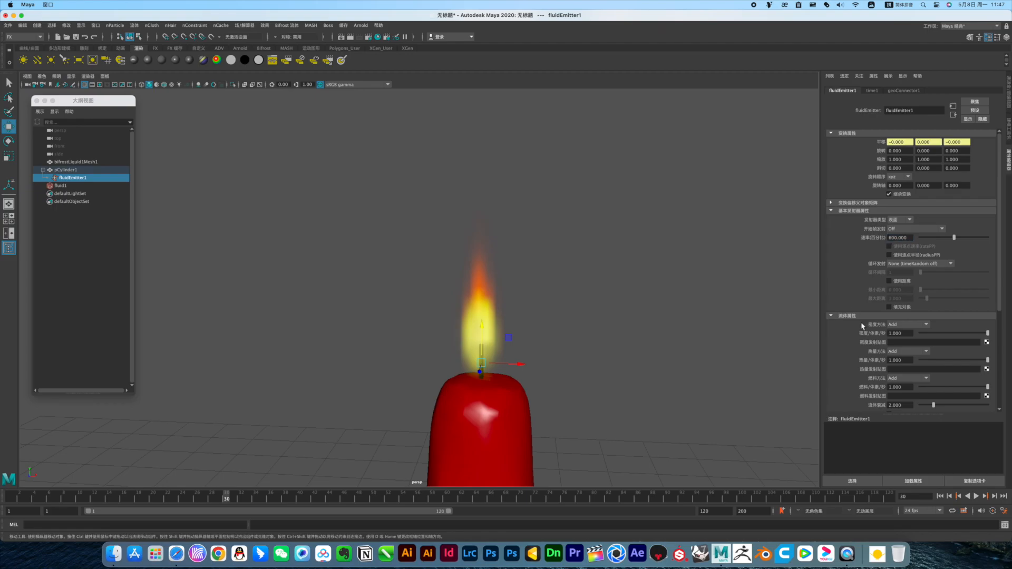
{"action": "left_click", "coordinate": [939, 496]}
{"action": "left_click", "coordinate": [975, 496]}
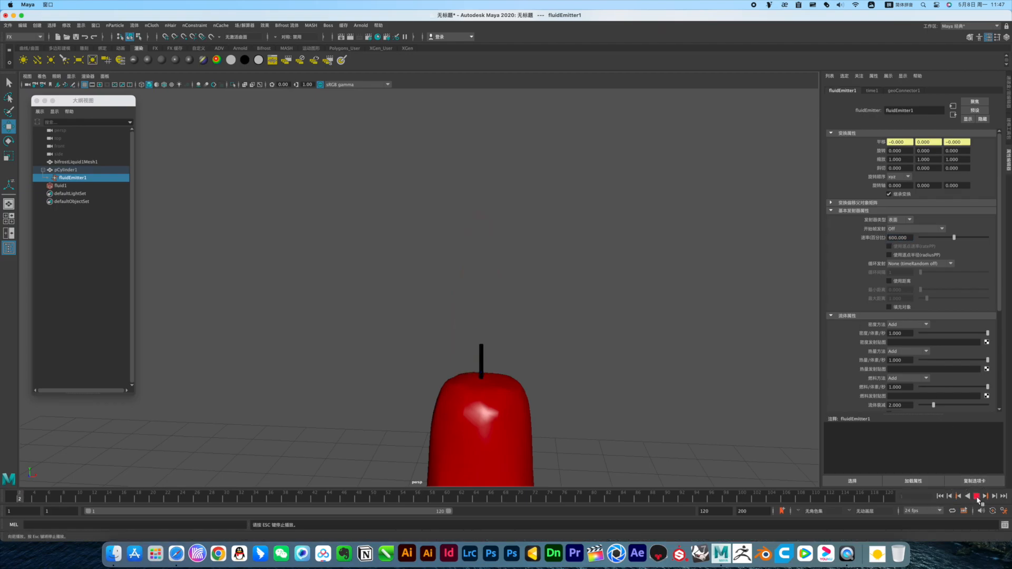
{"action": "left_click", "coordinate": [977, 498]}
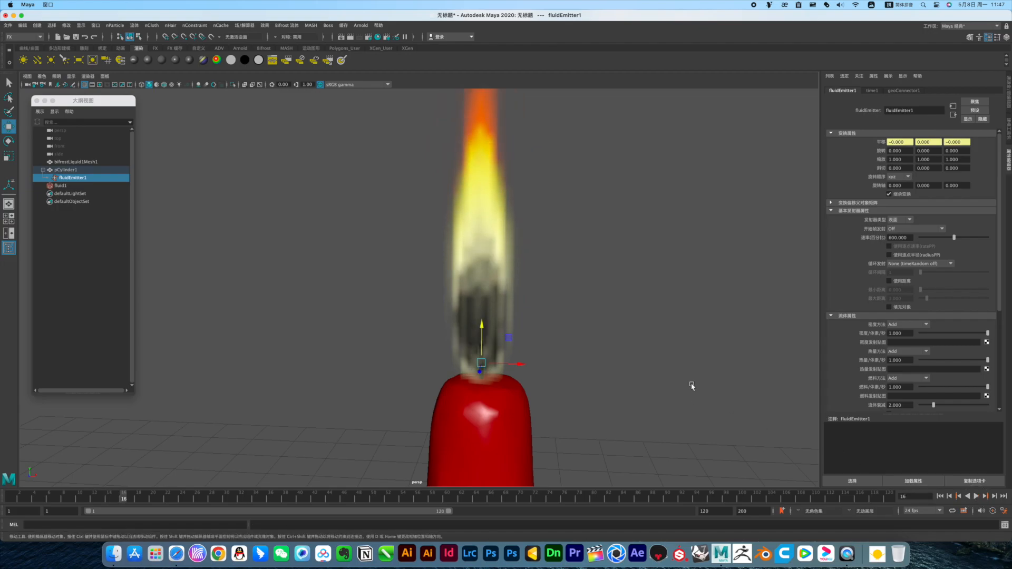
Set the emitter's density per voxel per second to 5 and replay the simulation from the first frame.
{"action": "right_click_drag", "start_coordinate": [691, 384], "coordinate": [547, 374], "text": "alt"}
{"action": "left_click_drag", "start_coordinate": [592, 379], "coordinate": [477, 370], "text": "alt"}
{"action": "middle_click_drag", "start_coordinate": [537, 345], "coordinate": [630, 394], "text": "alt"}
{"action": "right_click_drag", "start_coordinate": [629, 393], "coordinate": [583, 380], "text": "alt"}
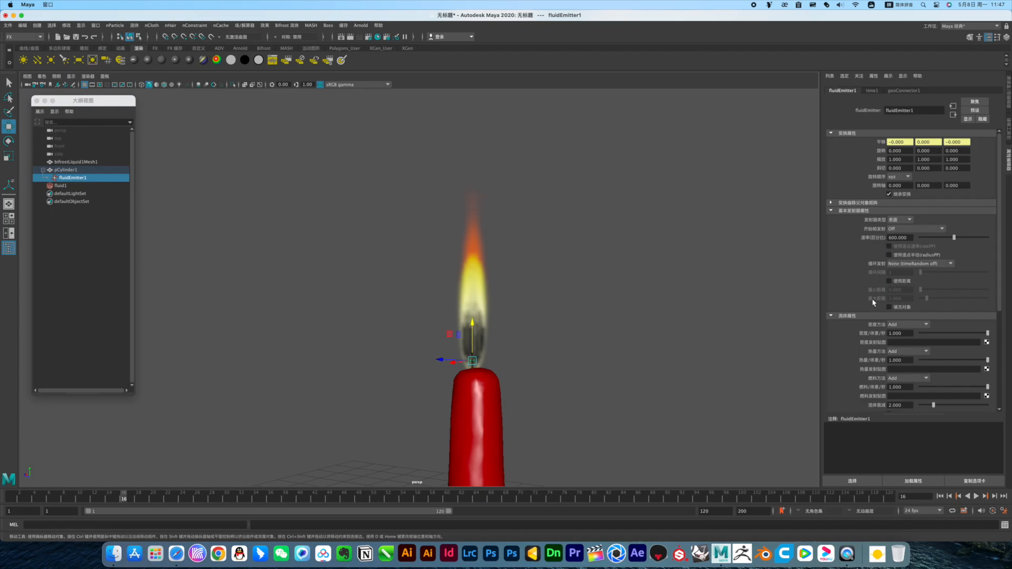
{"action": "scroll", "coordinate": [862, 301], "scroll_direction": "down", "scroll_amount": 2}
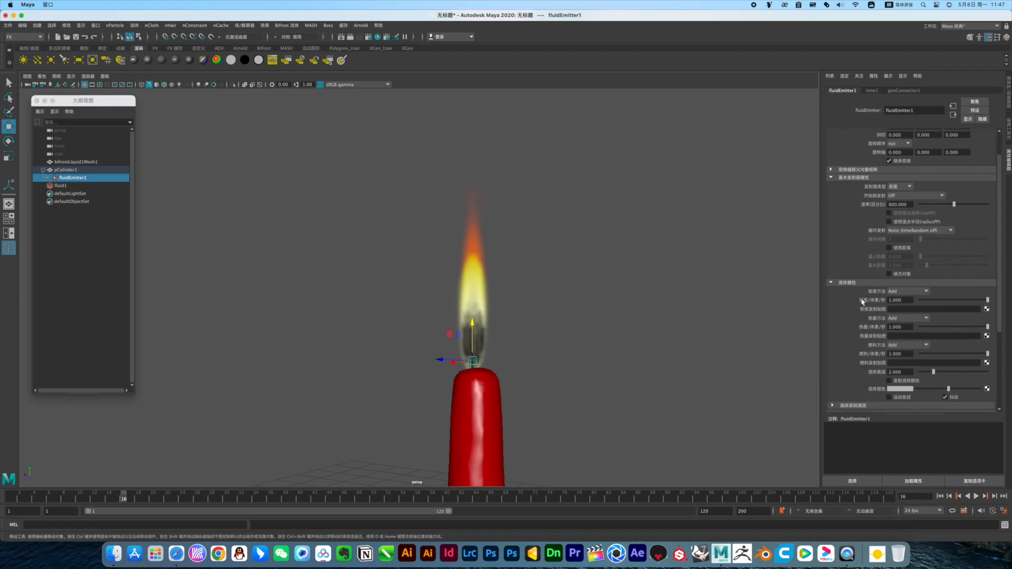
{"action": "left_click_drag", "start_coordinate": [904, 299], "coordinate": [891, 302]}
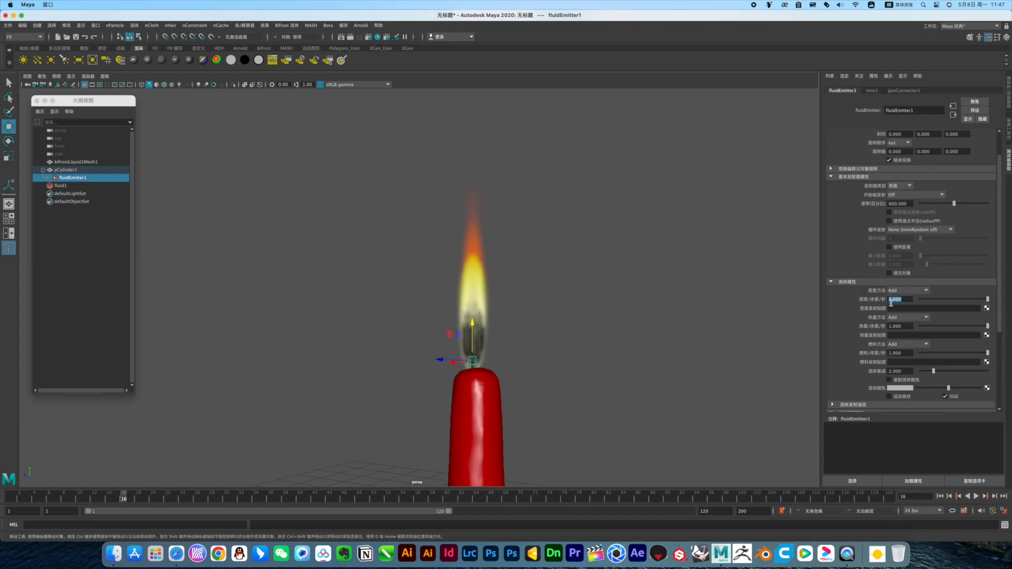
{"action": "type", "text": "5"}
{"action": "left_click", "coordinate": [901, 325]}
{"action": "left_click", "coordinate": [940, 496]}
{"action": "left_click", "coordinate": [976, 495]}
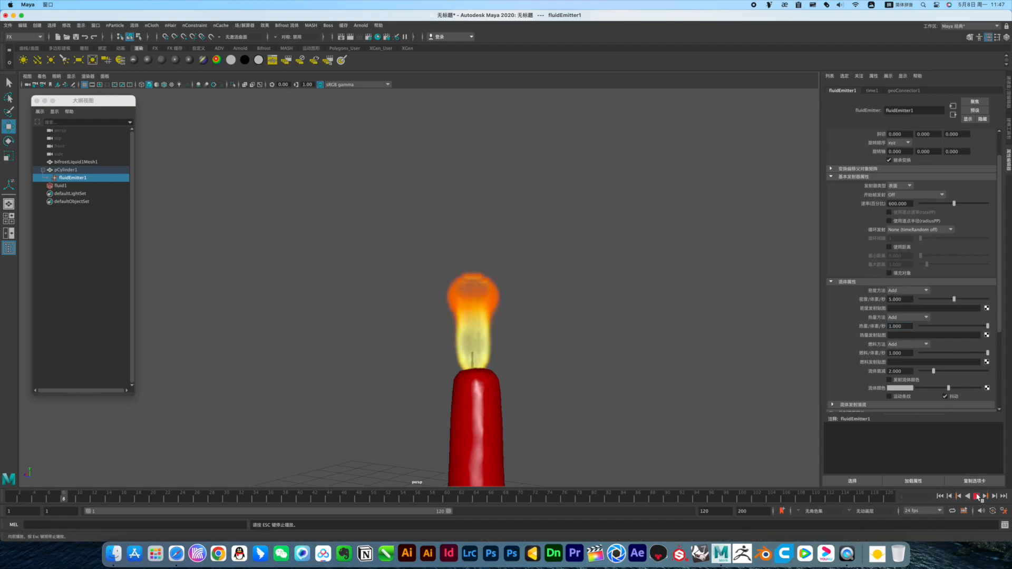
{"action": "left_click", "coordinate": [977, 496]}
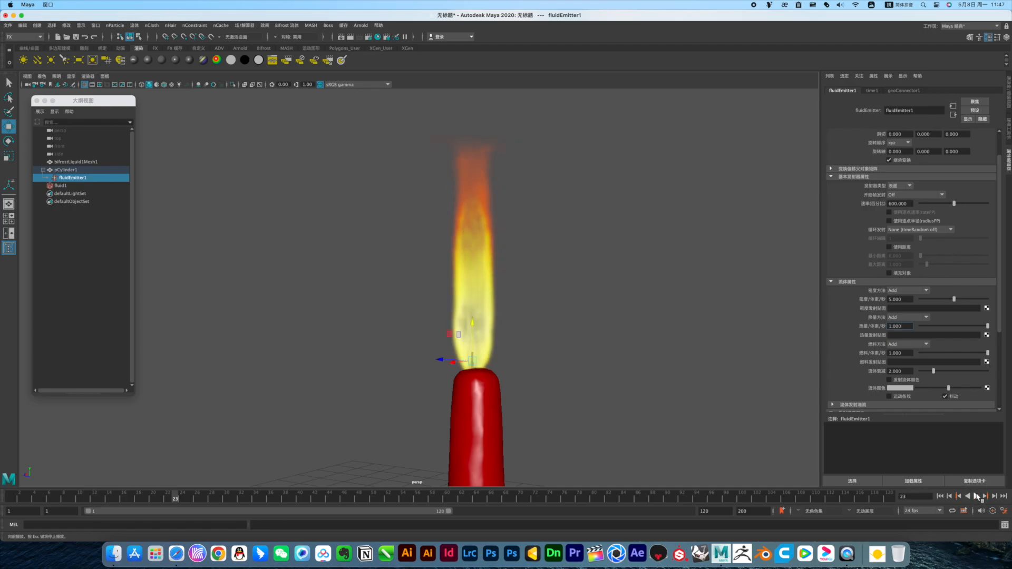
Lower the emitter's fluid dropoff to 0 and replay the simulation from the first frame.
{"action": "left_click_drag", "start_coordinate": [610, 409], "coordinate": [581, 420], "text": "alt"}
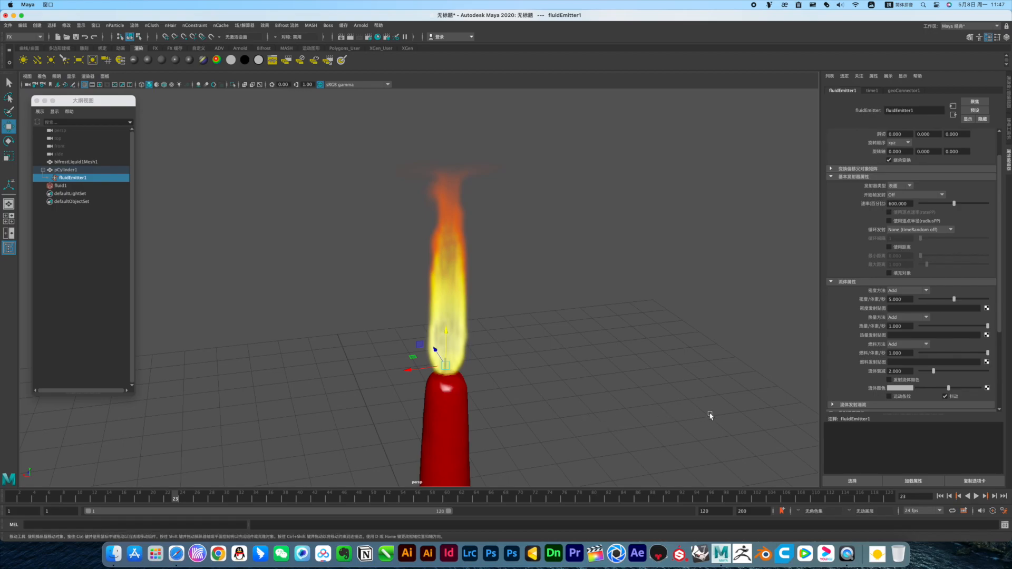
{"action": "left_click_drag", "start_coordinate": [933, 371], "coordinate": [915, 371]}
{"action": "left_click", "coordinate": [941, 496]}
{"action": "left_click", "coordinate": [977, 497]}
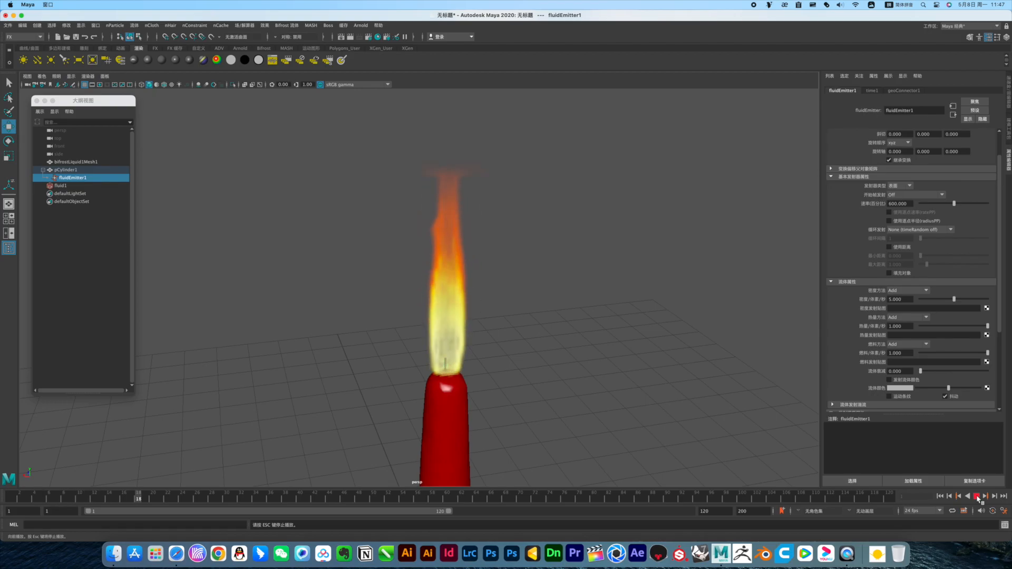
{"action": "left_click", "coordinate": [976, 495]}
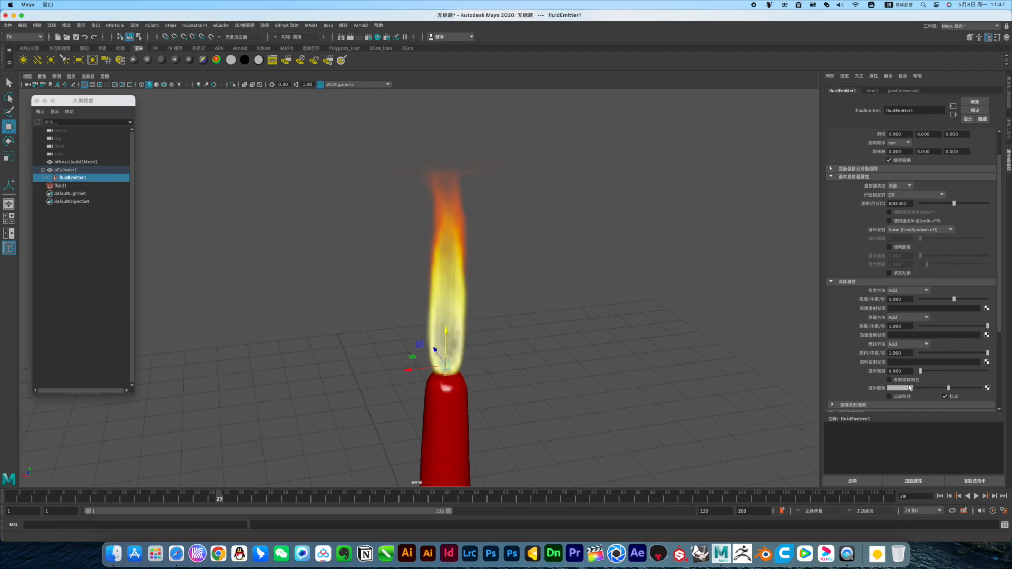
Try a fluid emission turbulence of 2 on the emitter, replay the simulation, and lower the turbulence back down.
{"action": "scroll", "coordinate": [869, 385], "scroll_direction": "down", "scroll_amount": 3}
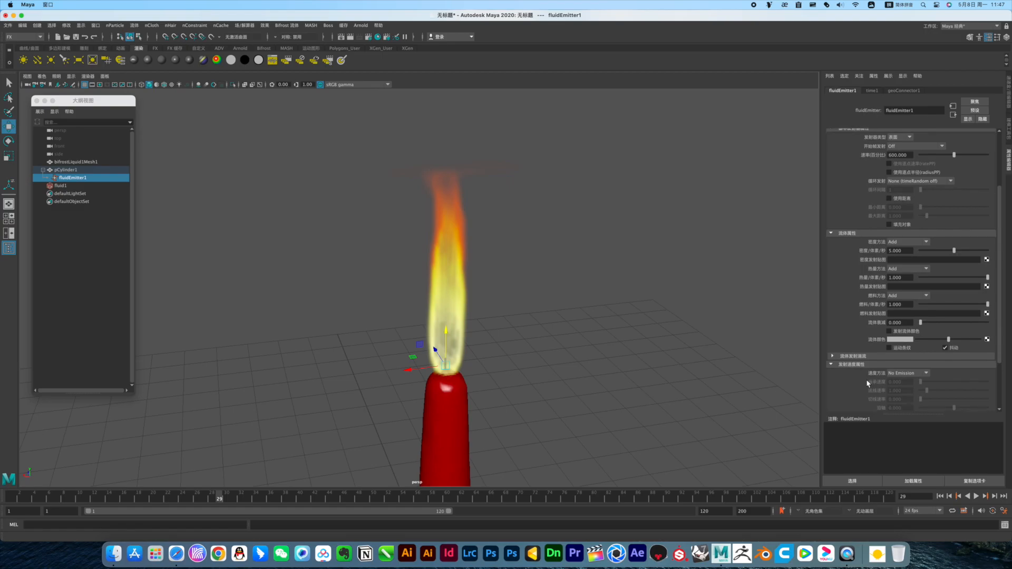
{"action": "scroll", "coordinate": [868, 383], "scroll_direction": "down", "scroll_amount": 2}
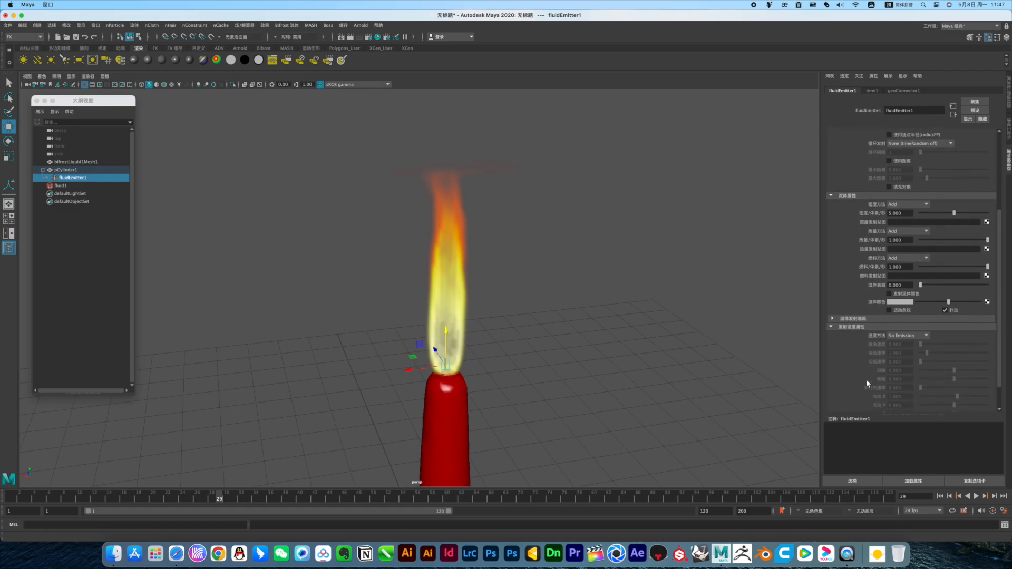
{"action": "scroll", "coordinate": [868, 383], "scroll_direction": "down", "scroll_amount": 2}
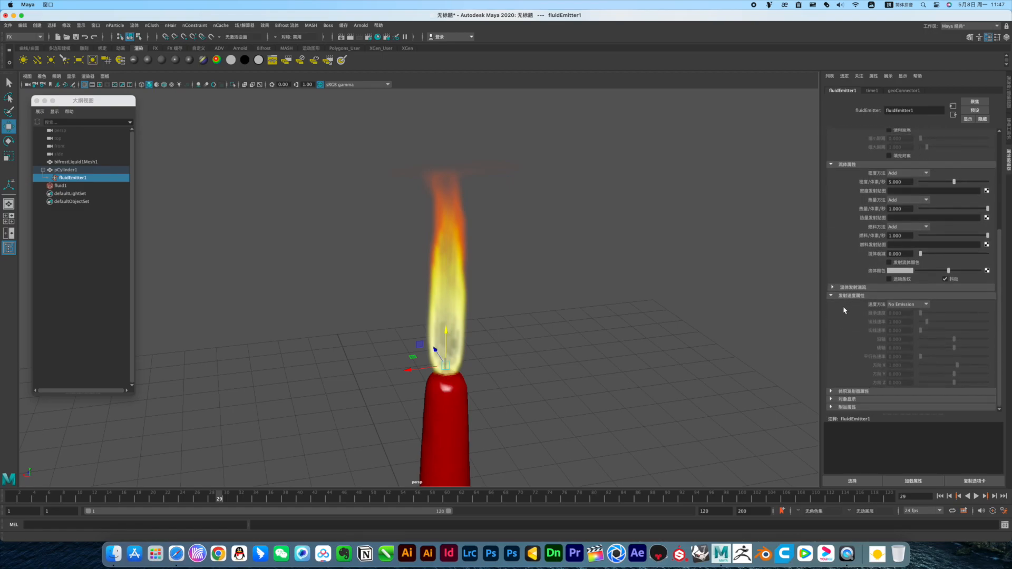
{"action": "left_click", "coordinate": [848, 288]}
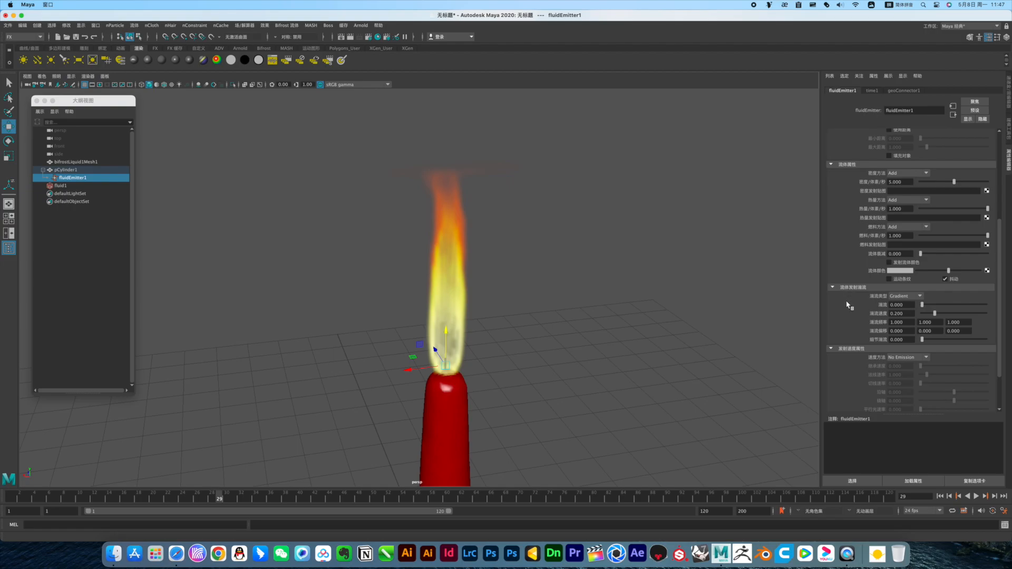
{"action": "left_click", "coordinate": [934, 305]}
{"action": "left_click", "coordinate": [949, 496]}
{"action": "left_click", "coordinate": [976, 496]}
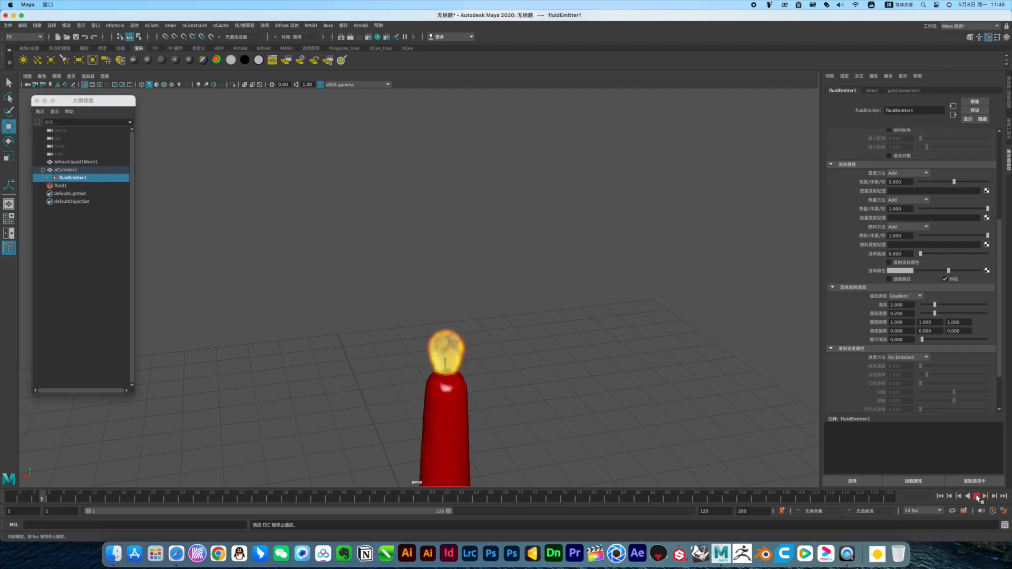
{"action": "left_click", "coordinate": [976, 496]}
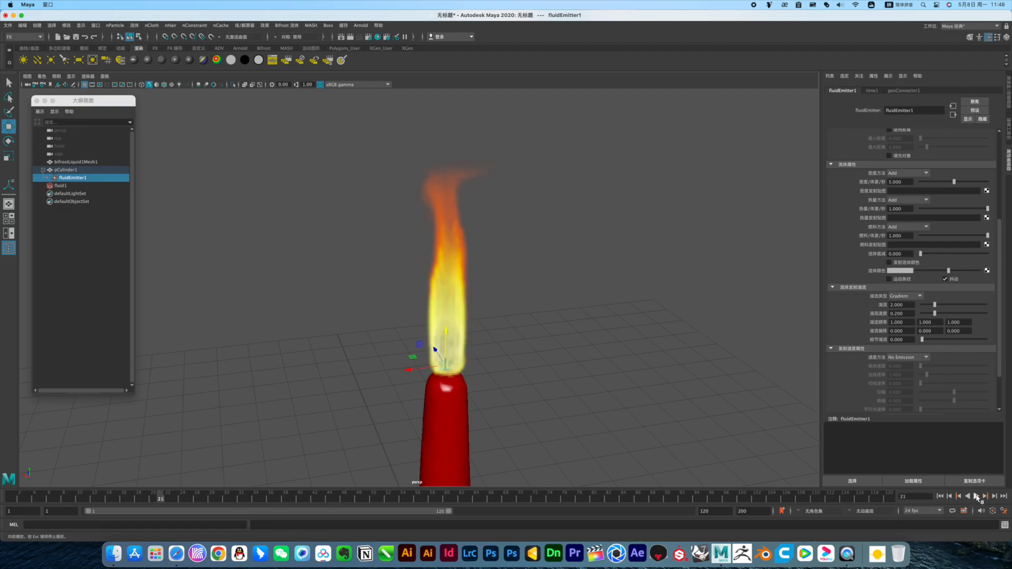
{"action": "scroll", "coordinate": [852, 381], "scroll_direction": "down", "scroll_amount": 3}
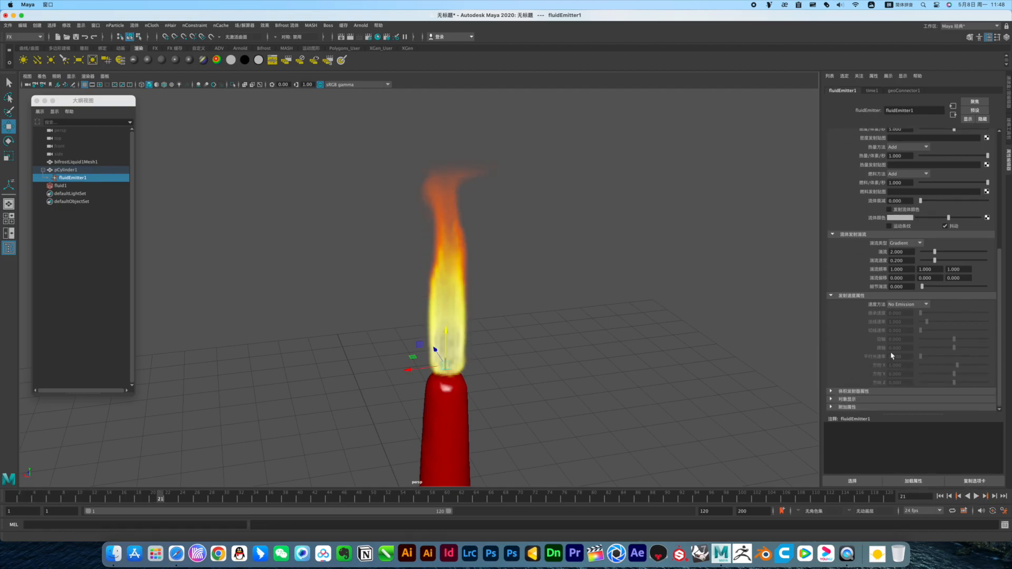
{"action": "left_click_drag", "start_coordinate": [934, 252], "coordinate": [921, 253]}
Try a density scale of about 3.36 on the fluid container and return it to 6.
{"action": "left_click", "coordinate": [61, 186]}
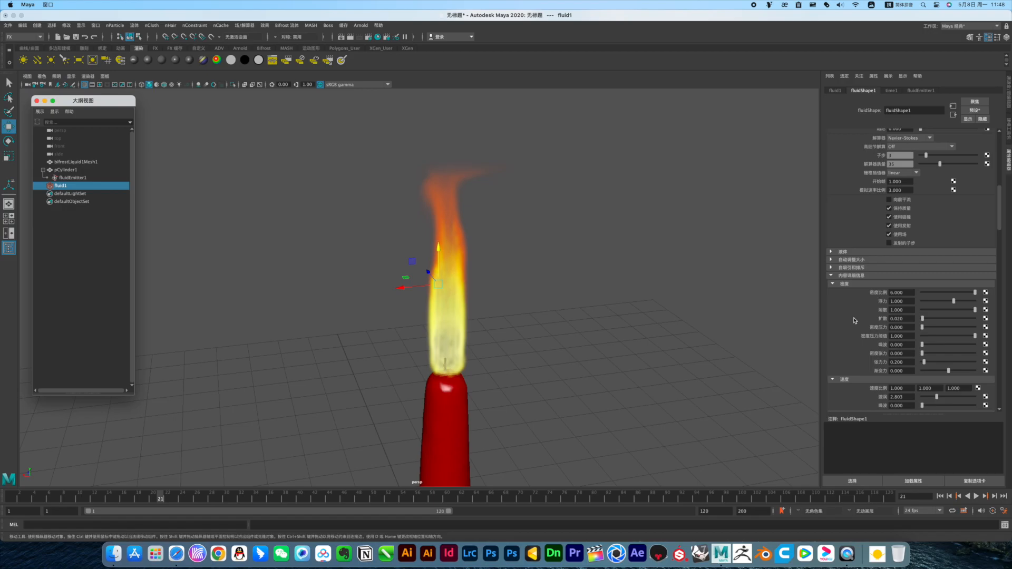
{"action": "left_click", "coordinate": [951, 293]}
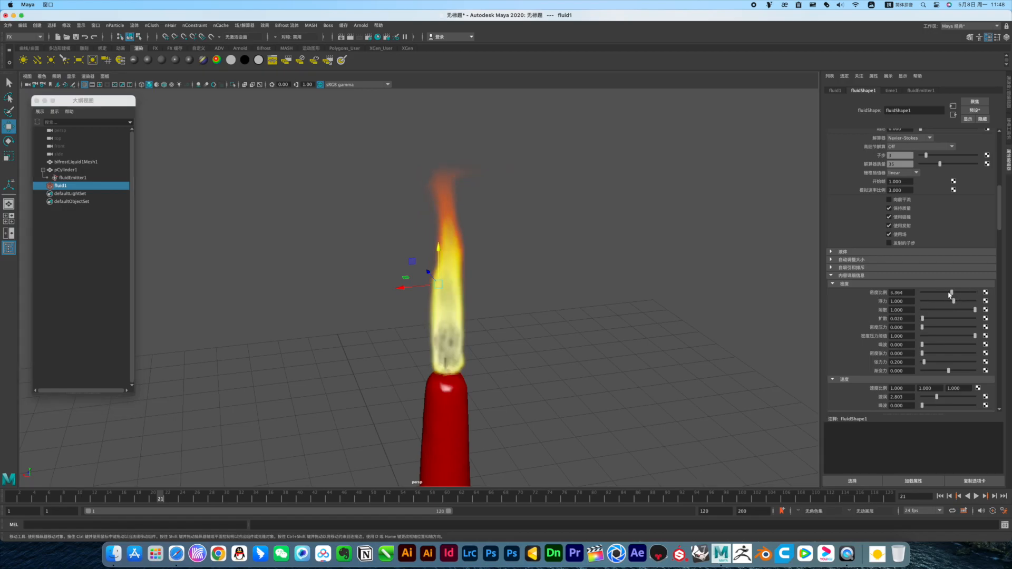
{"action": "left_click_drag", "start_coordinate": [945, 290], "coordinate": [987, 297]}
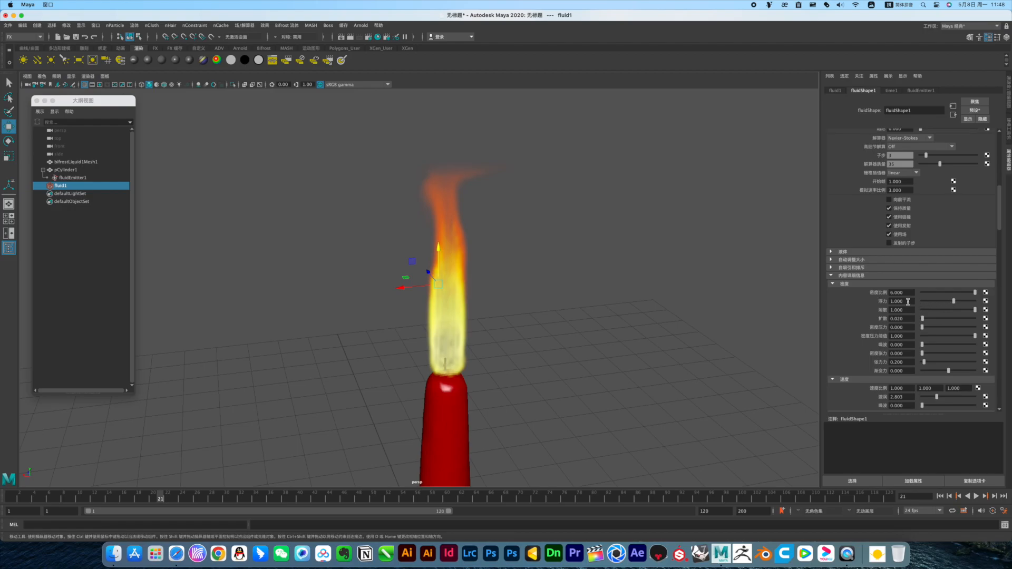
Try a density diffusion of about 0.288 on the fluid container and replay the simulation from the first frame.
{"action": "left_click_drag", "start_coordinate": [919, 319], "coordinate": [930, 321]}
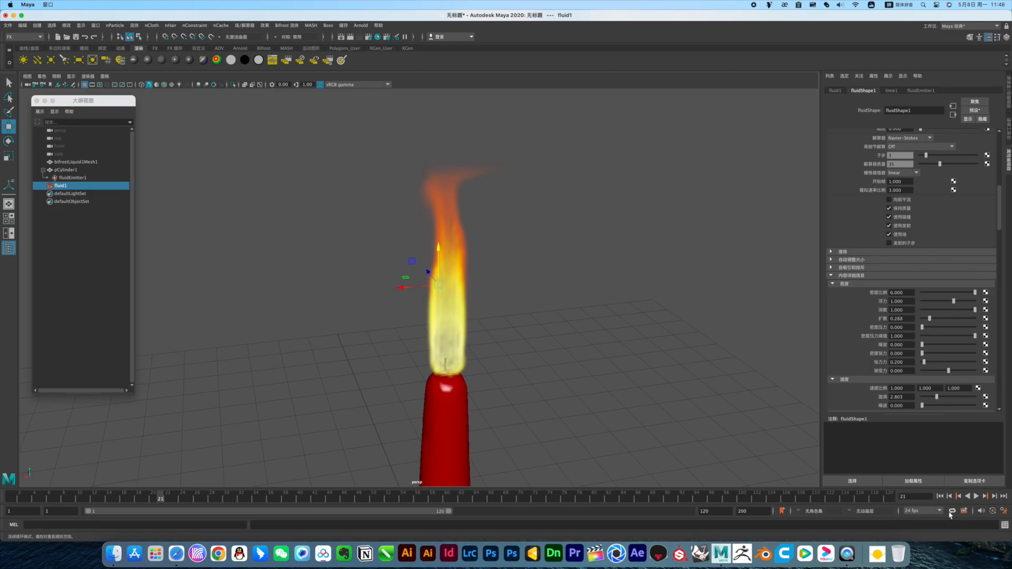
{"action": "left_click", "coordinate": [940, 496]}
{"action": "left_click", "coordinate": [976, 496]}
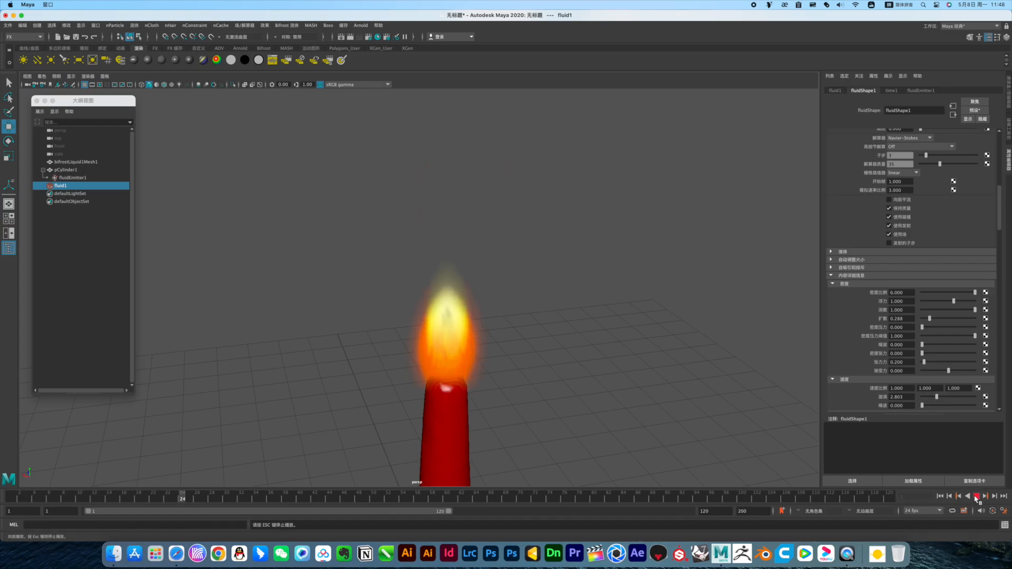
{"action": "left_click", "coordinate": [975, 496]}
Set the fluid container's density diffusion to 0.1 and replay the simulation from the first frame.
{"action": "left_click", "coordinate": [900, 319]}
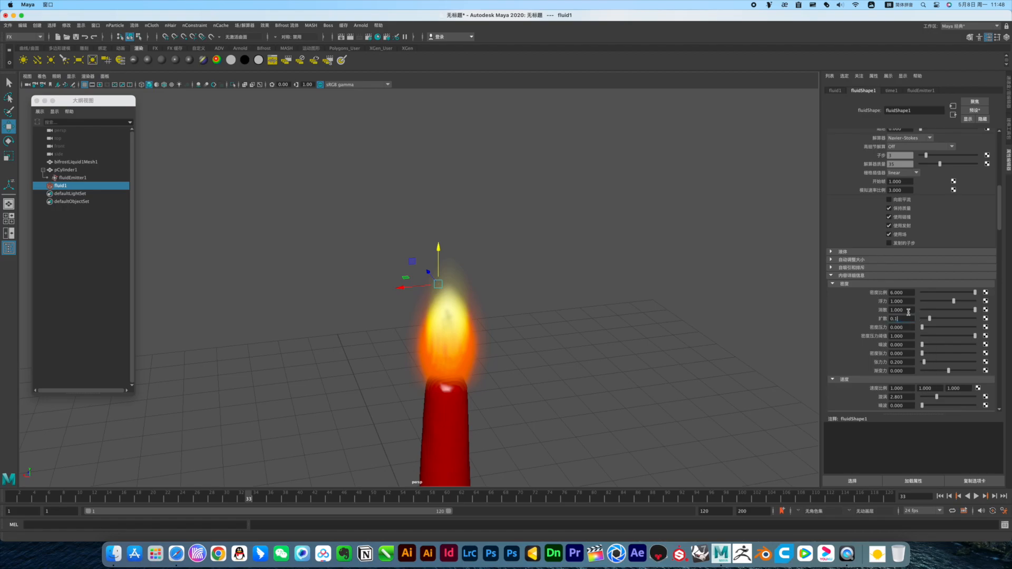
{"action": "type", "text": "0.1"}
{"action": "key", "text": "Return"}
{"action": "left_click", "coordinate": [940, 496]}
{"action": "left_click", "coordinate": [976, 496]}
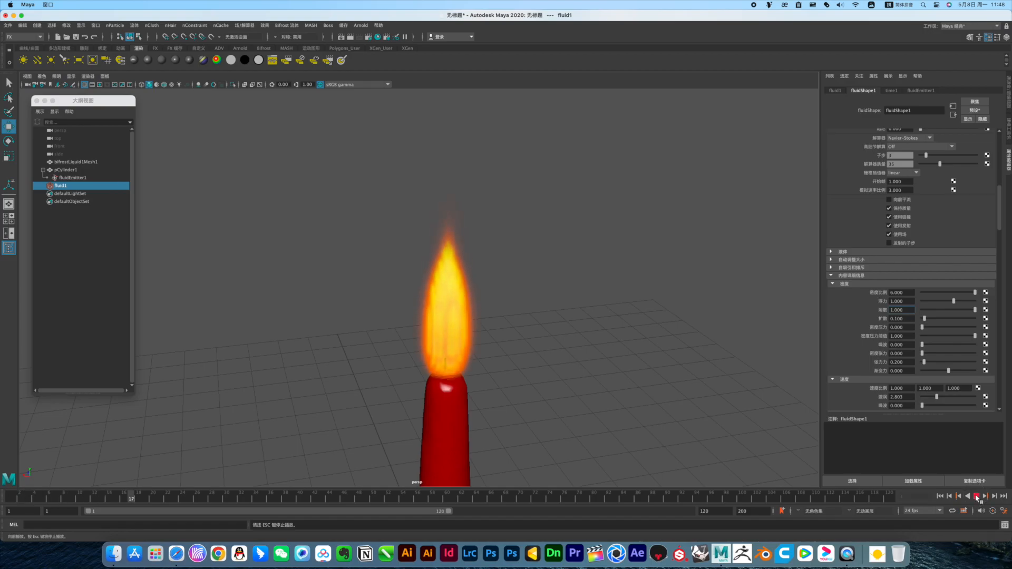
{"action": "left_click", "coordinate": [976, 496]}
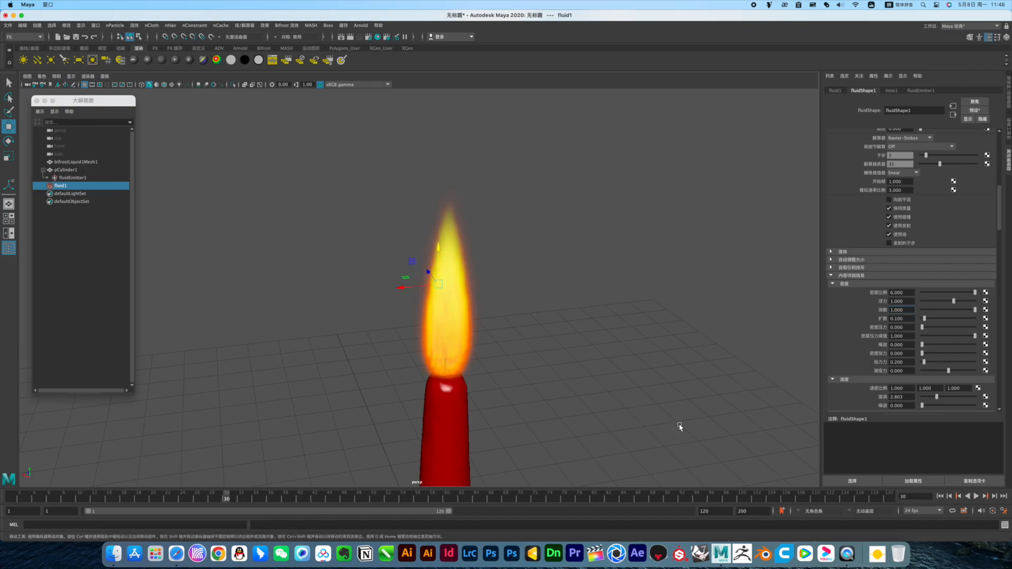
Lower the fluid container's density scale to about 4.636.
{"action": "left_click_drag", "start_coordinate": [601, 400], "coordinate": [617, 348], "text": "alt"}
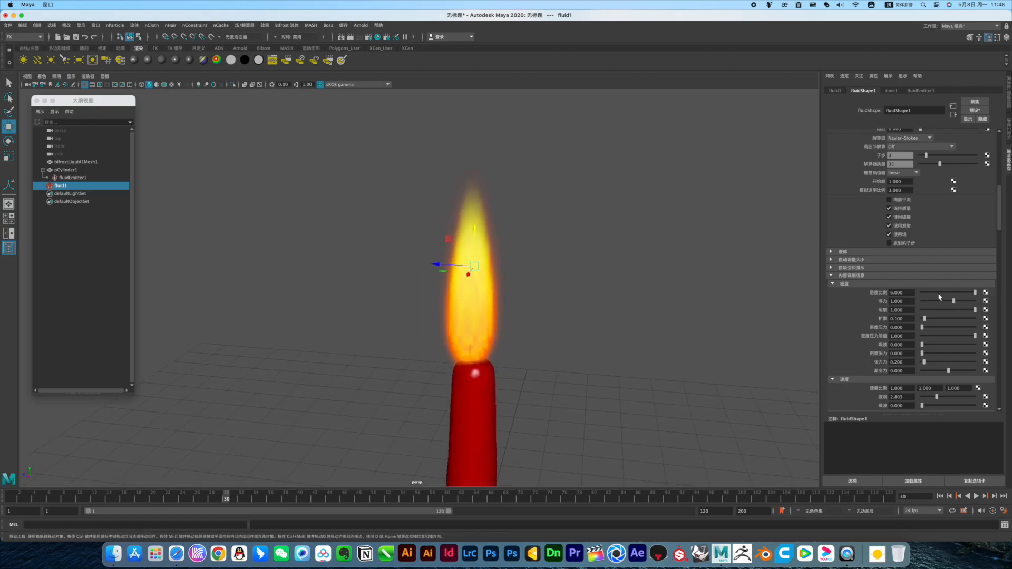
{"action": "left_click", "coordinate": [953, 294]}
{"action": "left_click_drag", "start_coordinate": [952, 294], "coordinate": [962, 296]}
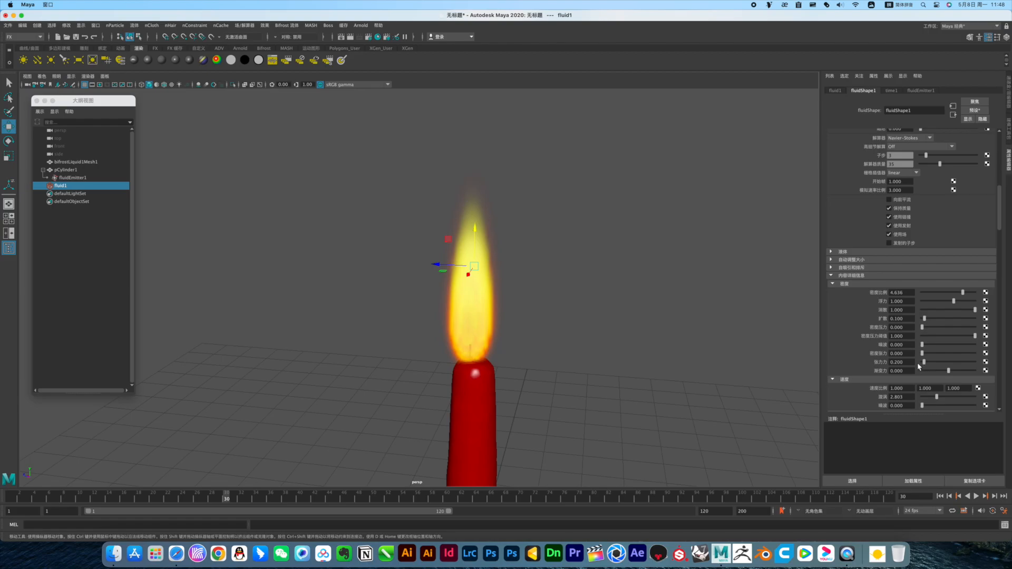
Try a density tension force of about 1.667, replay the simulation, and return the tension force to 0.2.
{"action": "left_click_drag", "start_coordinate": [925, 363], "coordinate": [939, 363]}
{"action": "left_click", "coordinate": [942, 496]}
{"action": "left_click", "coordinate": [976, 497]}
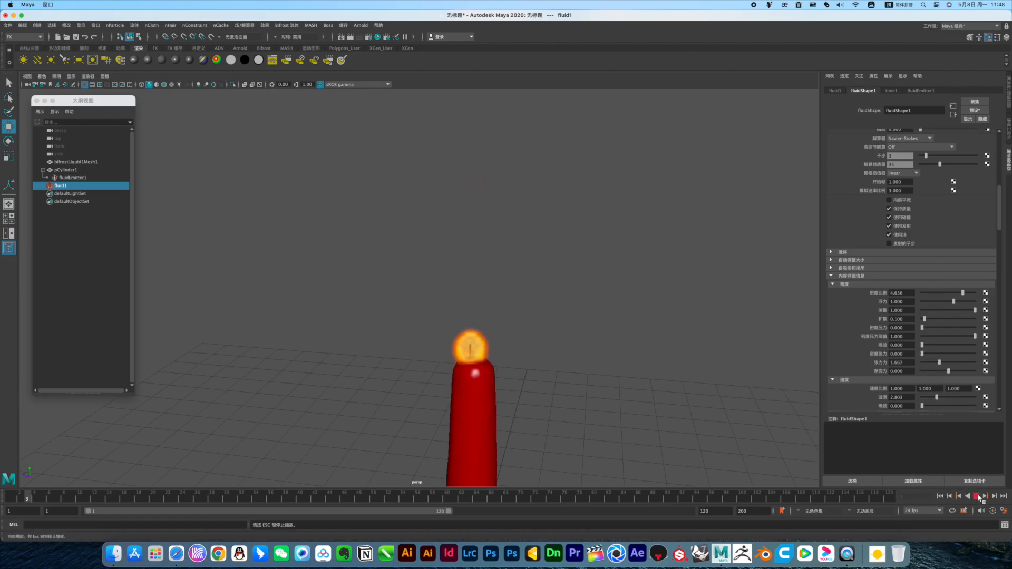
{"action": "left_click", "coordinate": [977, 497]}
{"action": "double_click", "coordinate": [901, 362]}
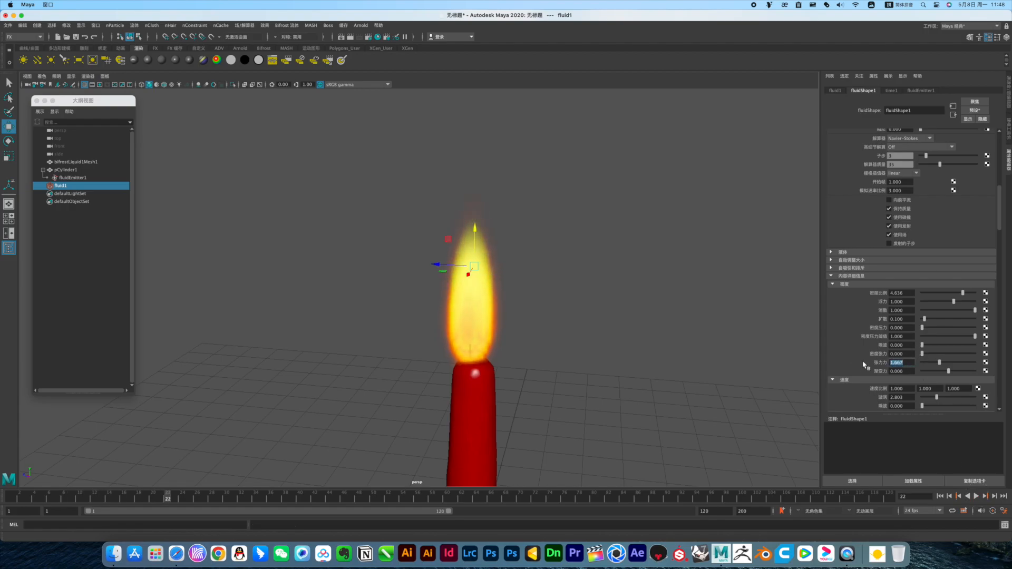
Lower the fluid container's velocity swirl to about 0.9 and replay the simulation from the first frame.
{"action": "scroll", "coordinate": [892, 389], "scroll_direction": "down", "scroll_amount": 2}
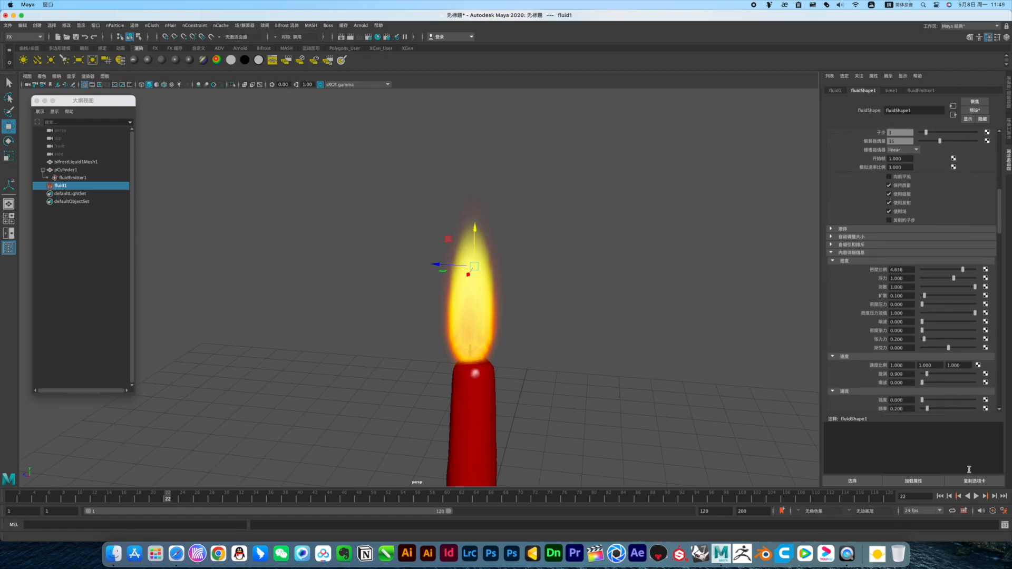
{"action": "left_click", "coordinate": [940, 496]}
{"action": "left_click", "coordinate": [976, 496]}
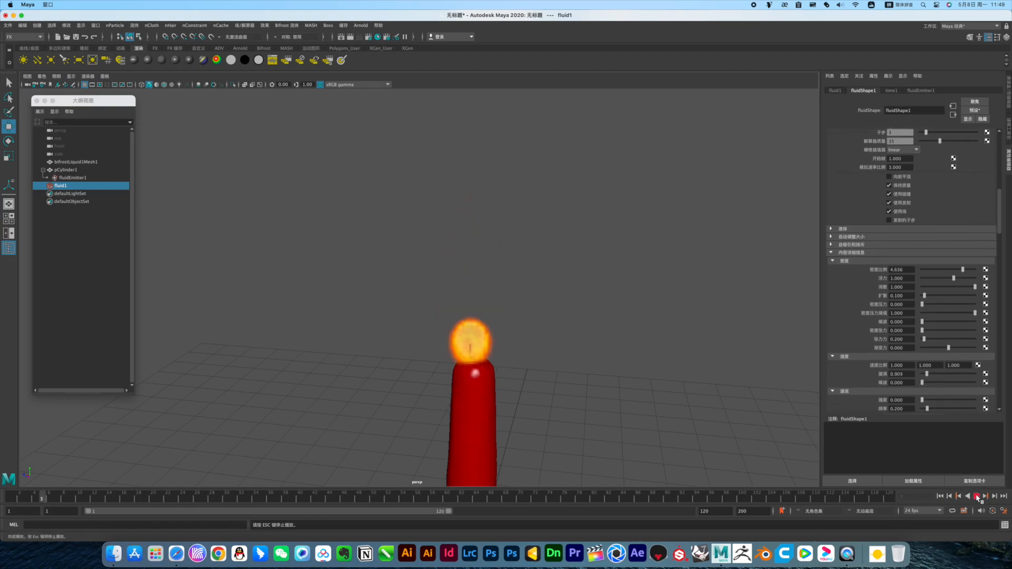
{"action": "left_click", "coordinate": [977, 496]}
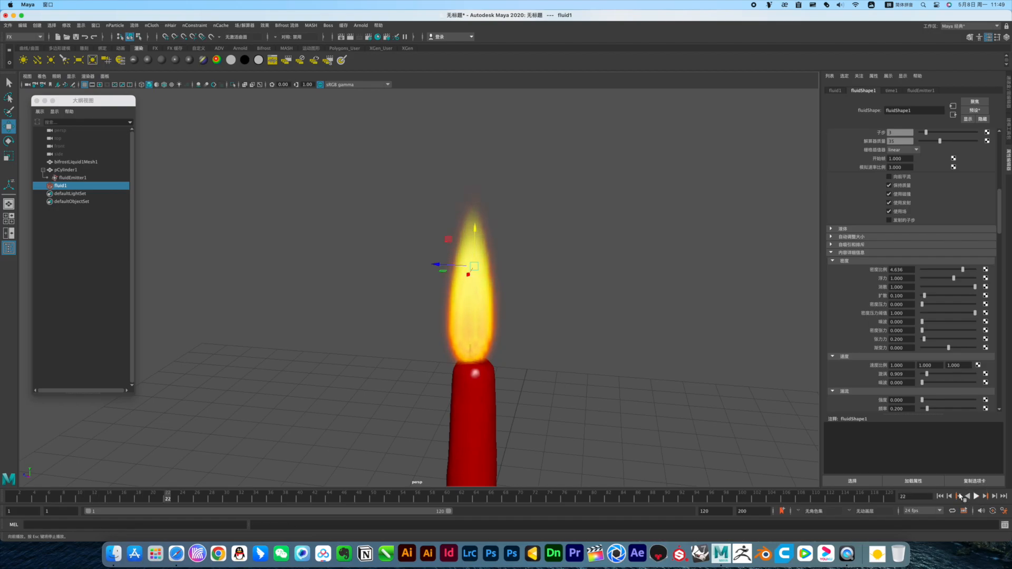
{"action": "left_click_drag", "start_coordinate": [606, 333], "coordinate": [568, 319], "text": "alt"}
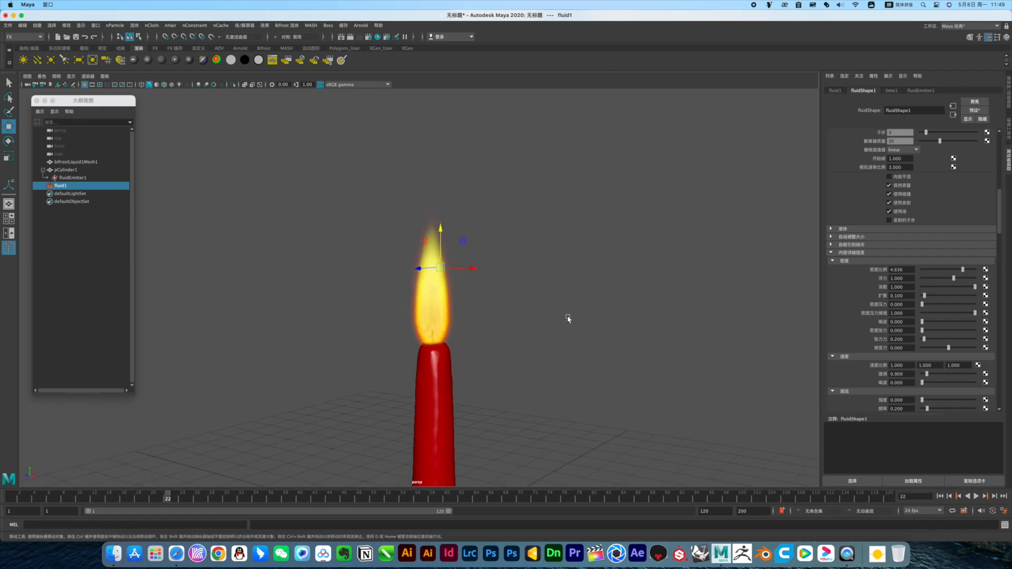
Set the fluid's simulation rate scale to 2 and replay the simulation from the first frame.
{"action": "scroll", "coordinate": [876, 287], "scroll_direction": "up", "scroll_amount": 3}
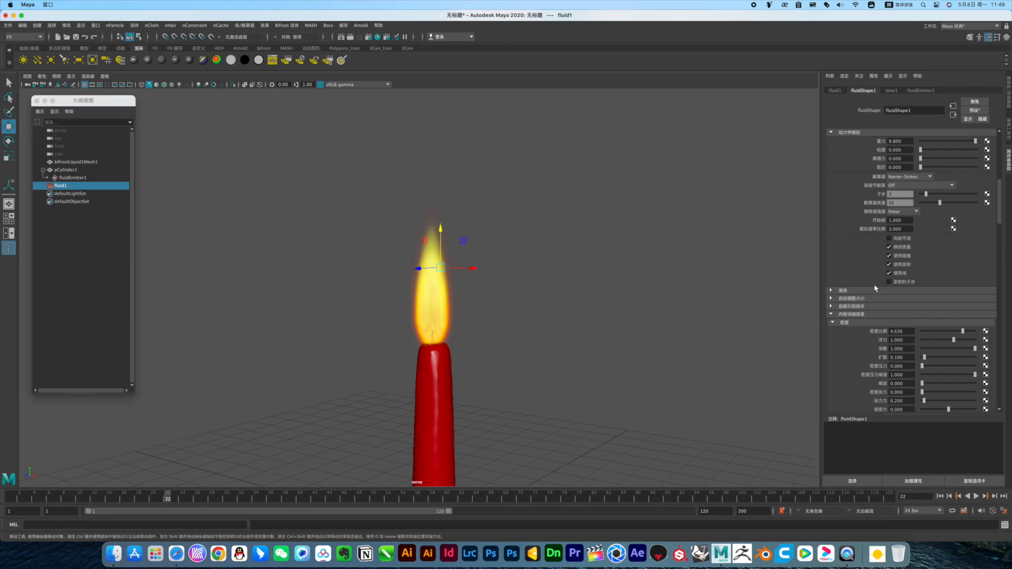
{"action": "scroll", "coordinate": [866, 278], "scroll_direction": "up", "scroll_amount": 1}
{"action": "left_click_drag", "start_coordinate": [907, 249], "coordinate": [820, 244]}
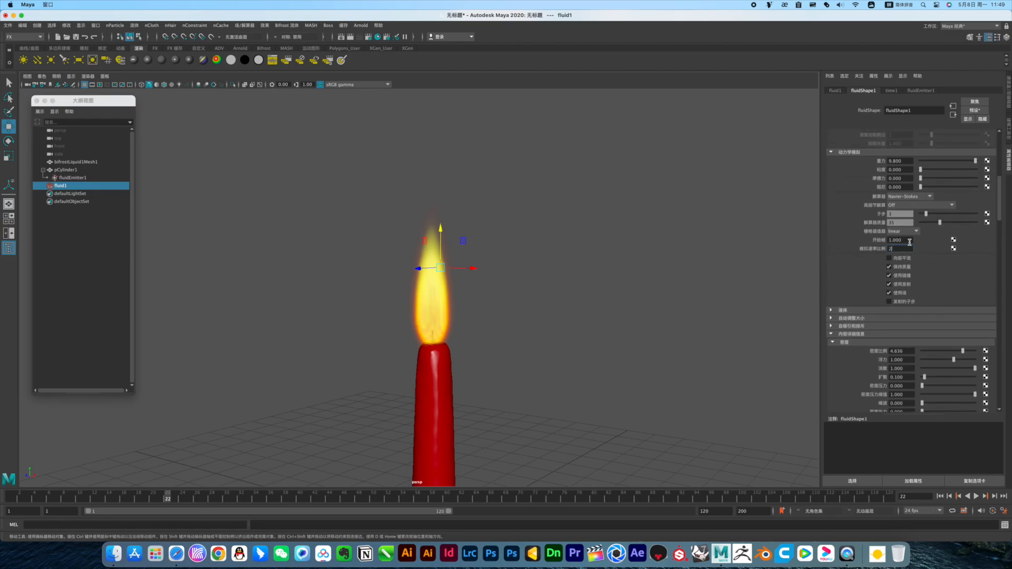
{"action": "left_click", "coordinate": [939, 496]}
{"action": "left_click", "coordinate": [976, 495]}
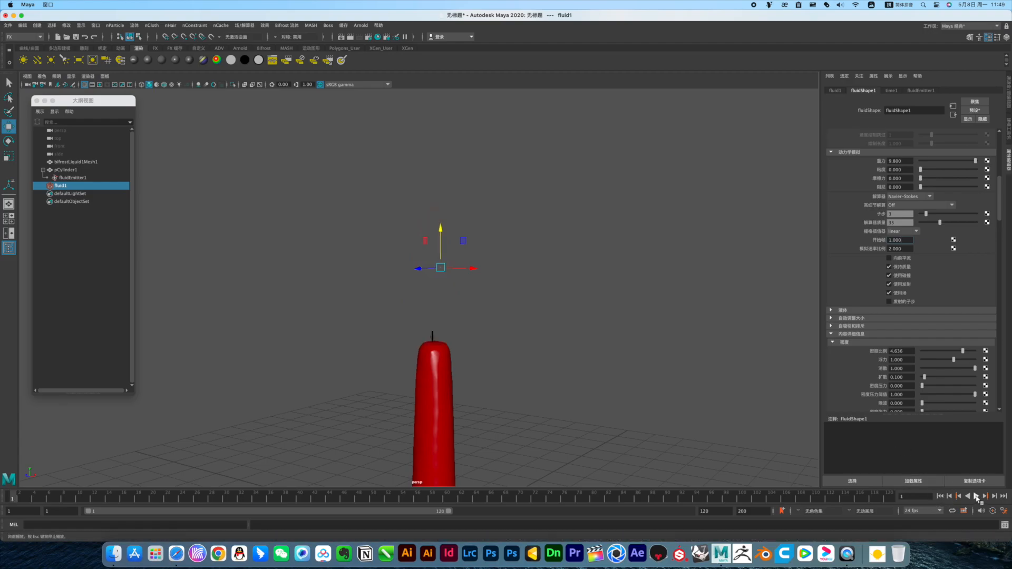
{"action": "left_click", "coordinate": [976, 496]}
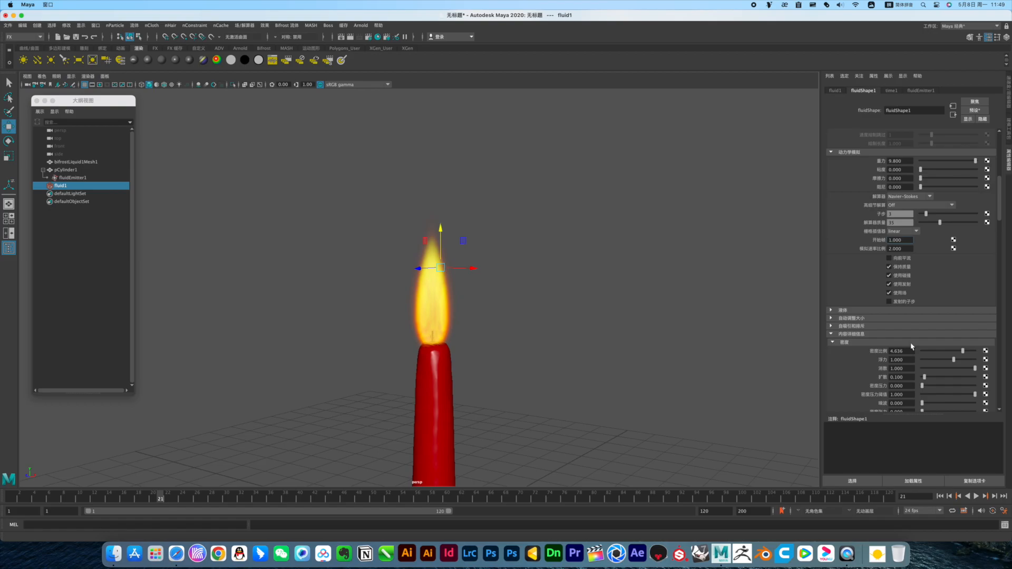
Lower the opacity curve's peak point to about 0.7 at position 0.113 and set the opacity input bias to about 0.01.
{"action": "scroll", "coordinate": [912, 346], "scroll_direction": "down", "scroll_amount": 10}
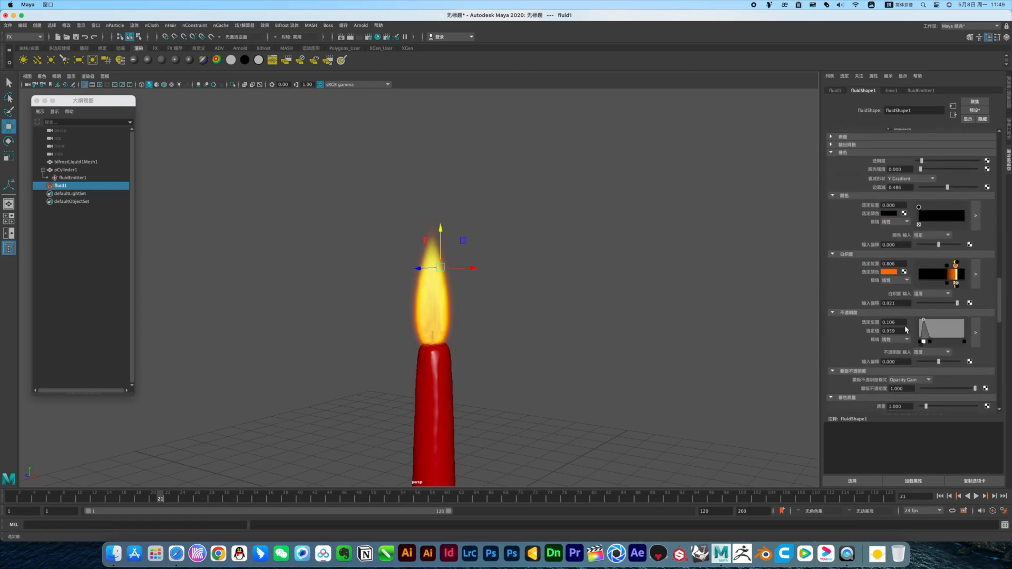
{"action": "scroll", "coordinate": [939, 326], "scroll_direction": "down", "scroll_amount": 1}
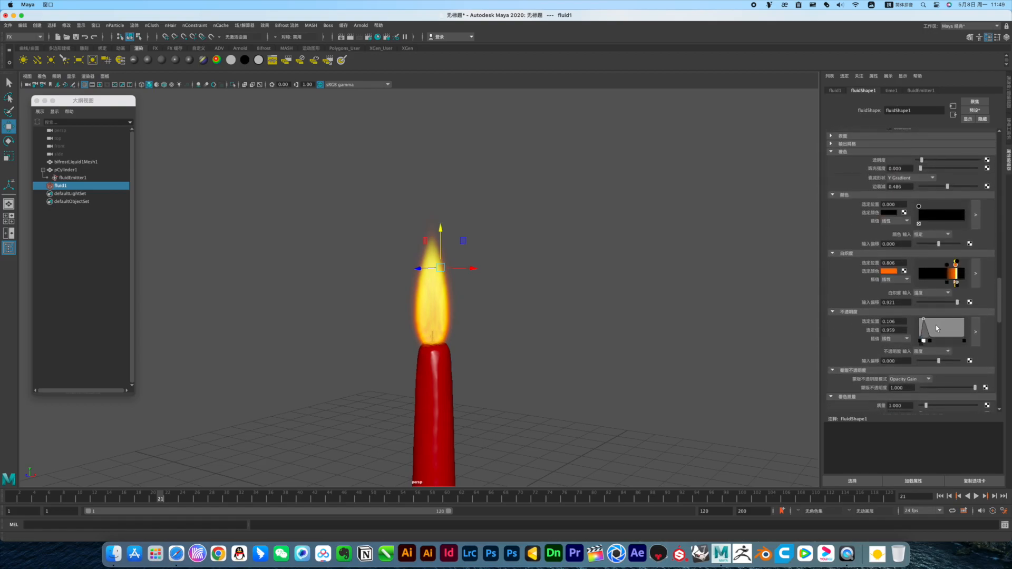
{"action": "scroll", "coordinate": [923, 320], "scroll_direction": "down", "scroll_amount": 1}
{"action": "left_click_drag", "start_coordinate": [923, 320], "coordinate": [925, 321]}
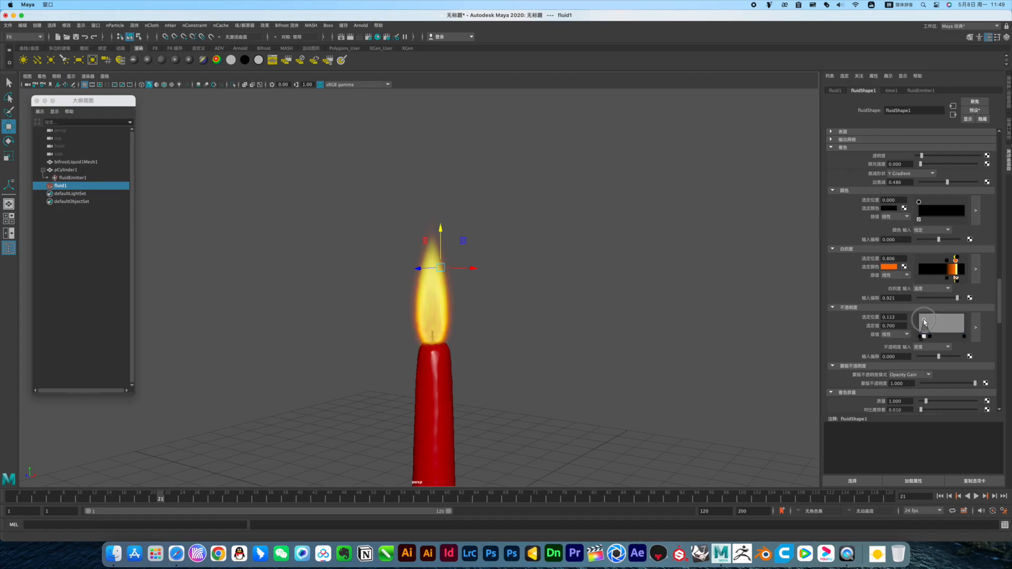
{"action": "left_click_drag", "start_coordinate": [938, 356], "coordinate": [938, 358]}
Narrow the incandescence ramp's glow by moving the orange marker to about 0.814 and the black marker to about 0.69.
{"action": "left_click", "coordinate": [976, 265]}
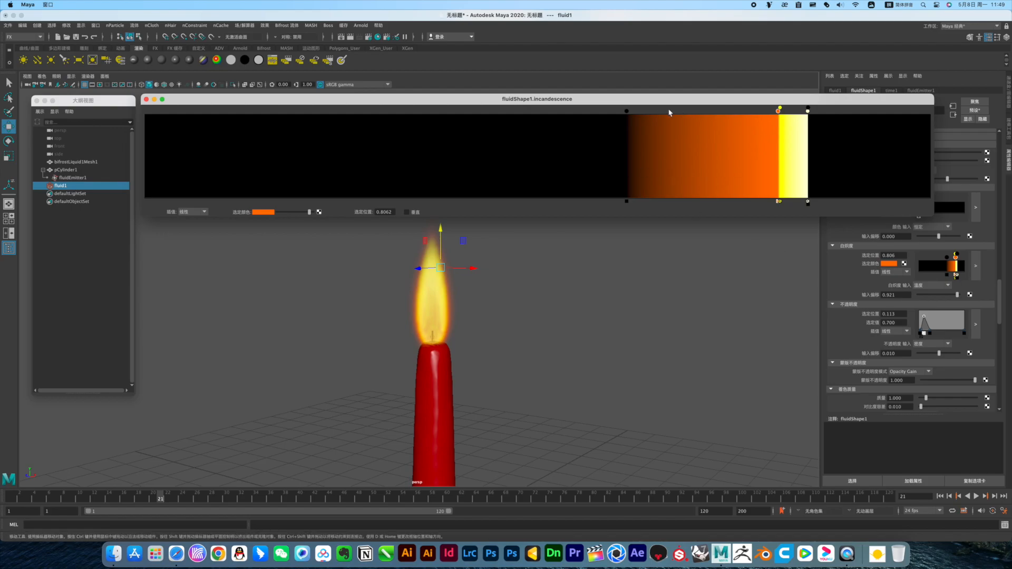
{"action": "left_click_drag", "start_coordinate": [628, 113], "coordinate": [808, 111]}
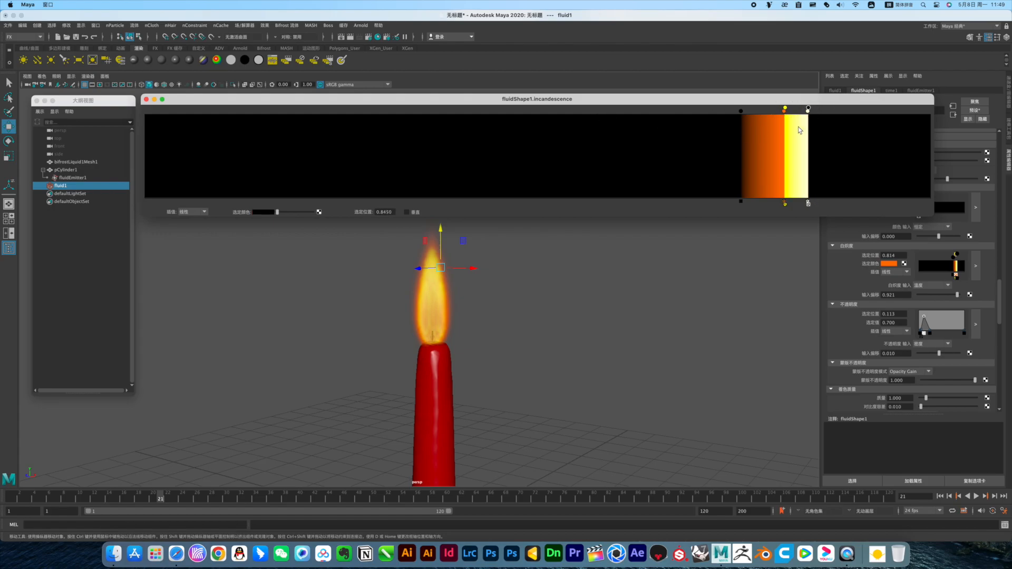
{"action": "left_click_drag", "start_coordinate": [740, 112], "coordinate": [688, 111]}
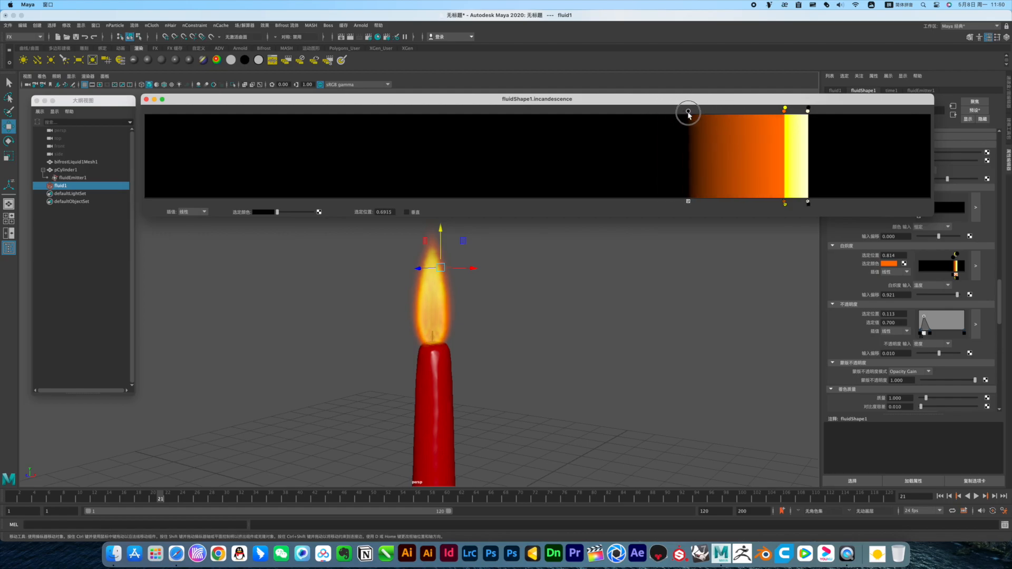
{"action": "left_click", "coordinate": [146, 99]}
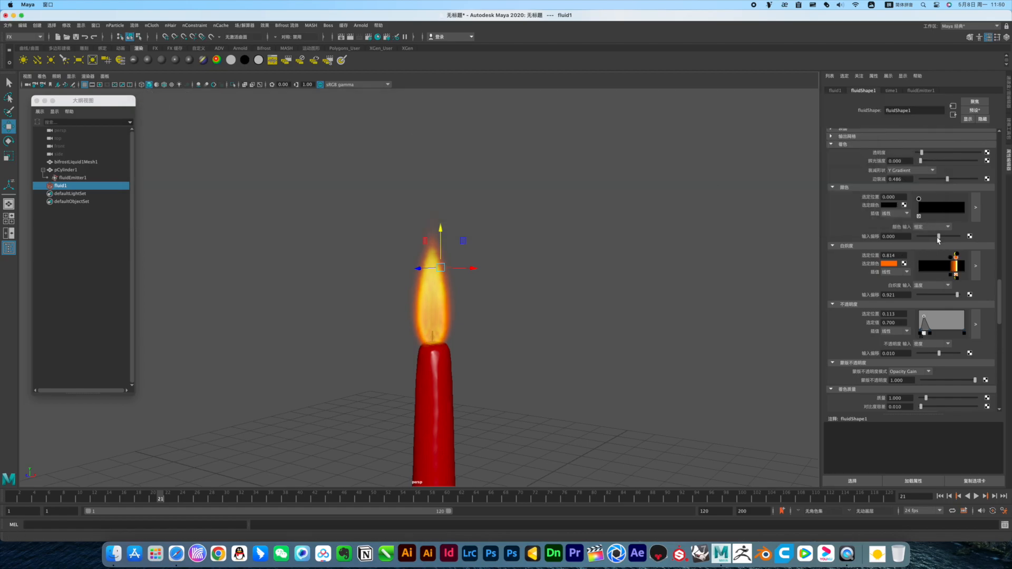
Raise the fluid's shading transparency slightly and lower its edge dropoff to about 0.43.
{"action": "scroll", "coordinate": [939, 237], "scroll_direction": "up", "scroll_amount": 3}
{"action": "left_click_drag", "start_coordinate": [926, 215], "coordinate": [942, 246]}
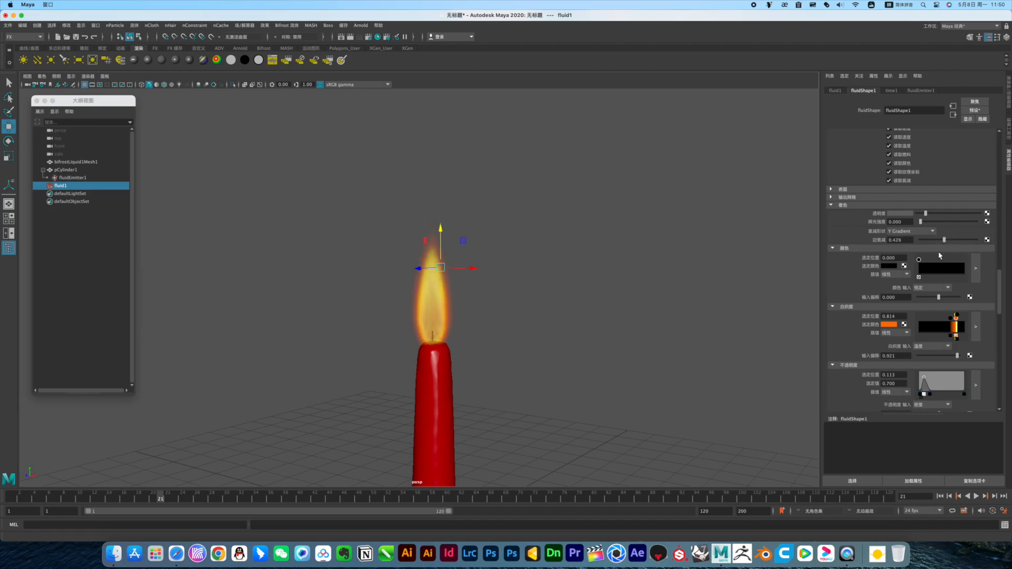
{"action": "scroll", "coordinate": [915, 314], "scroll_direction": "down", "scroll_amount": 5}
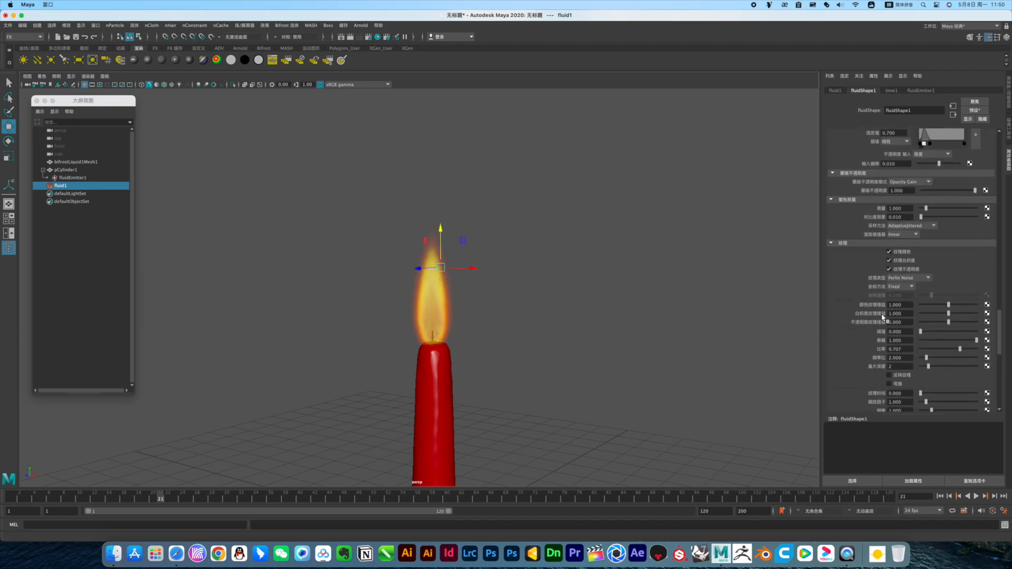
Try a higher base resolution on the fluid container, replay the simulation, and return the resolution to 60.
{"action": "scroll", "coordinate": [875, 316], "scroll_direction": "up", "scroll_amount": 10}
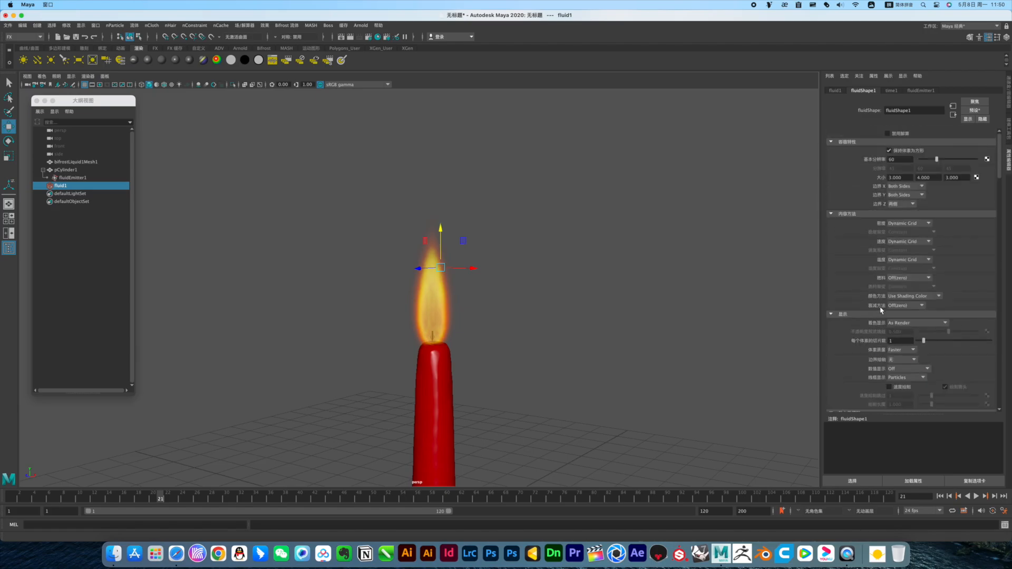
{"action": "left_click_drag", "start_coordinate": [937, 161], "coordinate": [943, 161]}
{"action": "left_click", "coordinate": [943, 496]}
{"action": "left_click", "coordinate": [976, 496]}
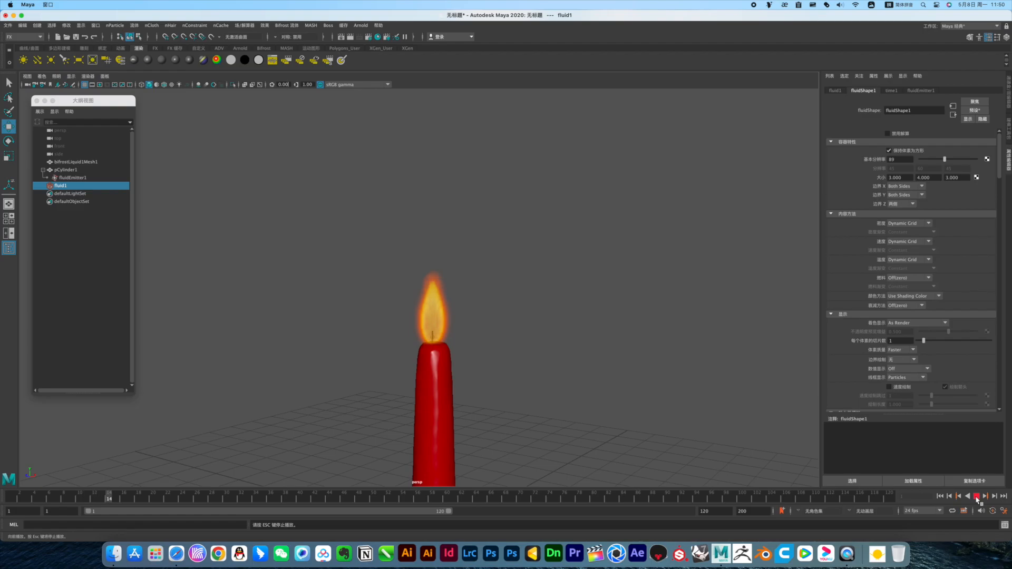
{"action": "key", "text": "Escape"}
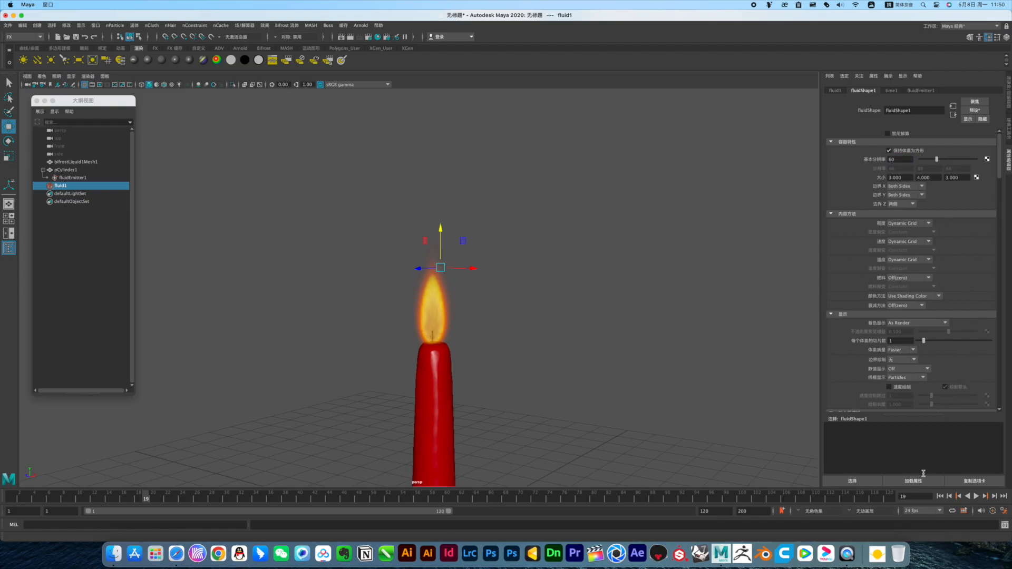
Replay the flame simulation from the first frame and view the candle from another side.
{"action": "left_click", "coordinate": [939, 496]}
{"action": "left_click", "coordinate": [976, 496]}
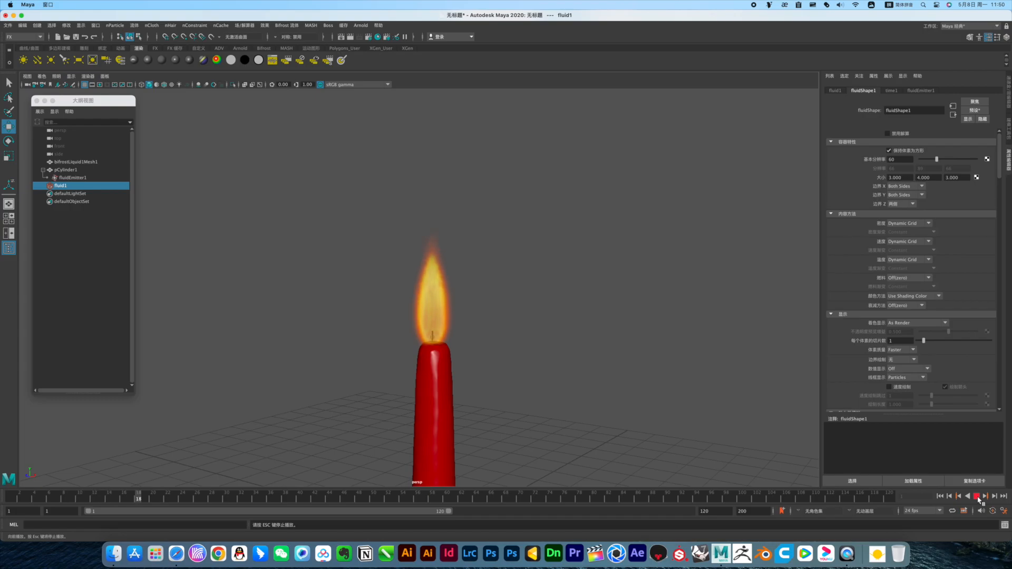
{"action": "left_click", "coordinate": [976, 495]}
{"action": "left_click_drag", "start_coordinate": [533, 386], "coordinate": [707, 380], "text": "alt"}
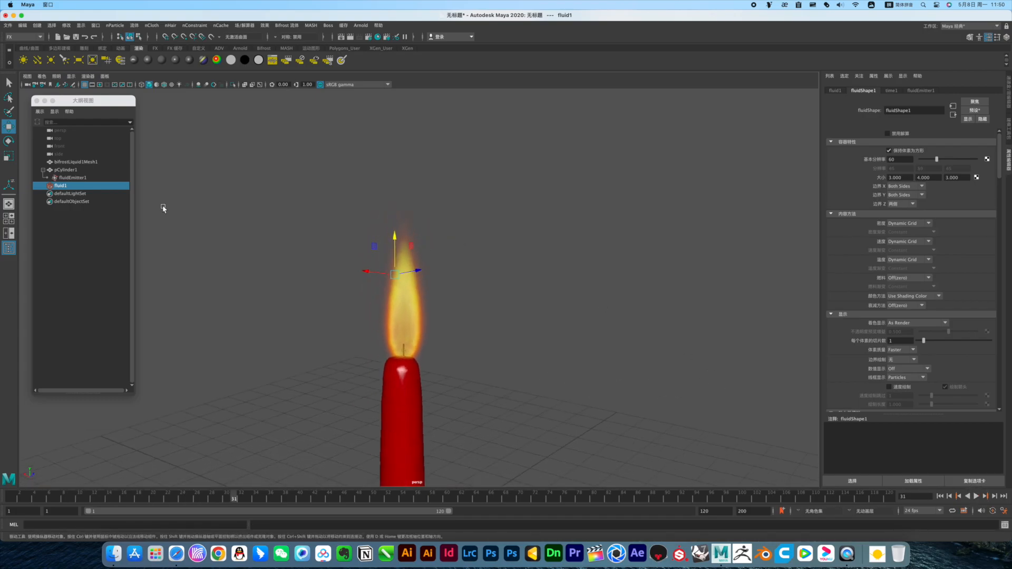